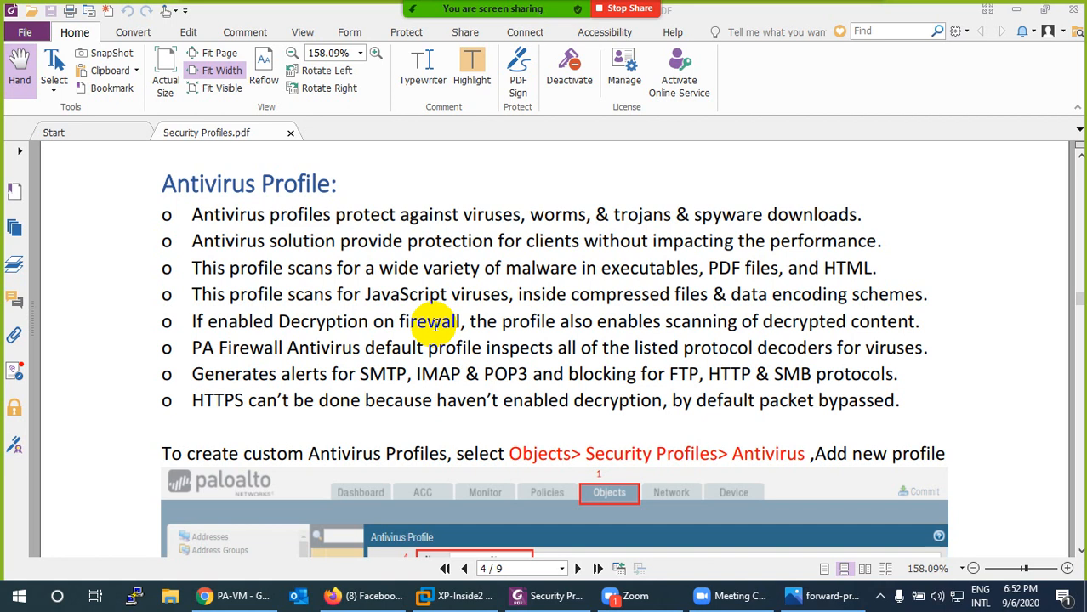
# Step: Switch from the PDF notes to the PA-VM firewall interface in Chrome and open the Antivirus security profiles
pyautogui.scroll(-3, 434, 324)
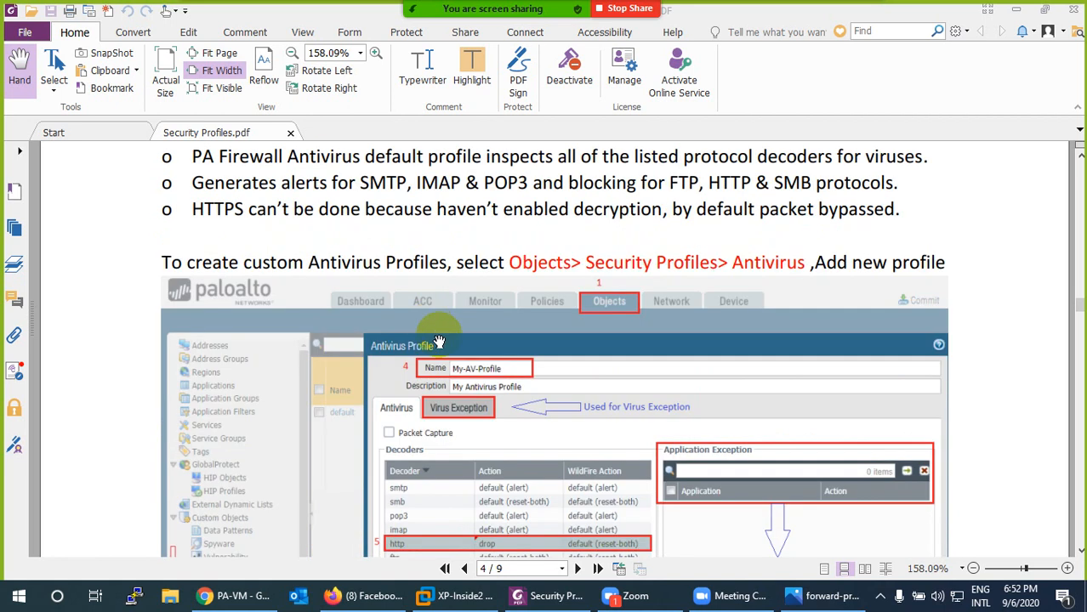
pyautogui.click(231, 595)
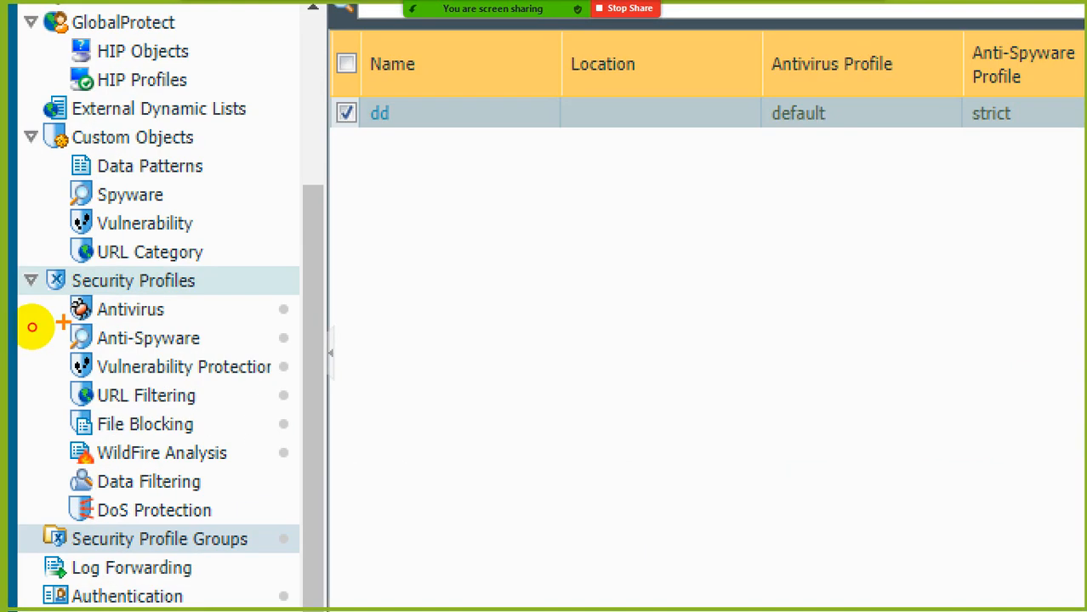
pyautogui.moveTo(63, 323); pyautogui.dragTo(162, 324)
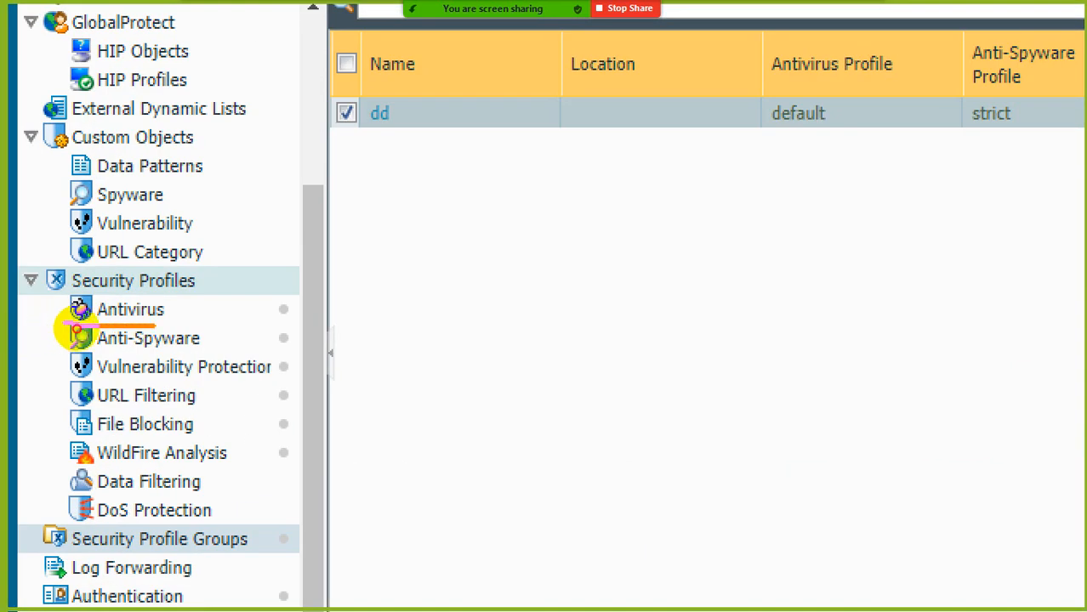
pyautogui.moveTo(81, 315); pyautogui.dragTo(39, 315)
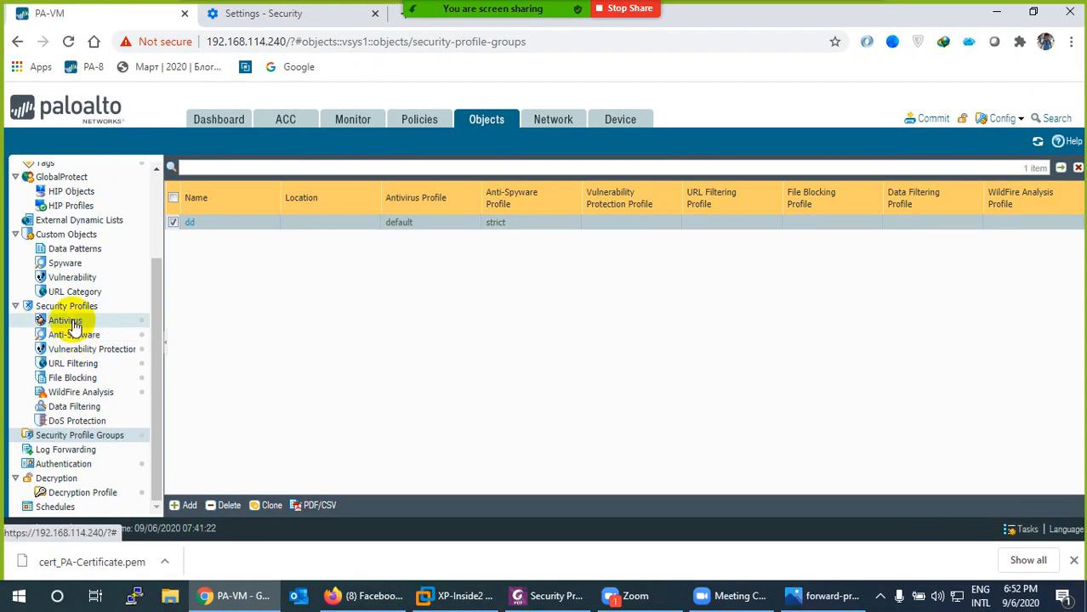
pyautogui.click(72, 323)
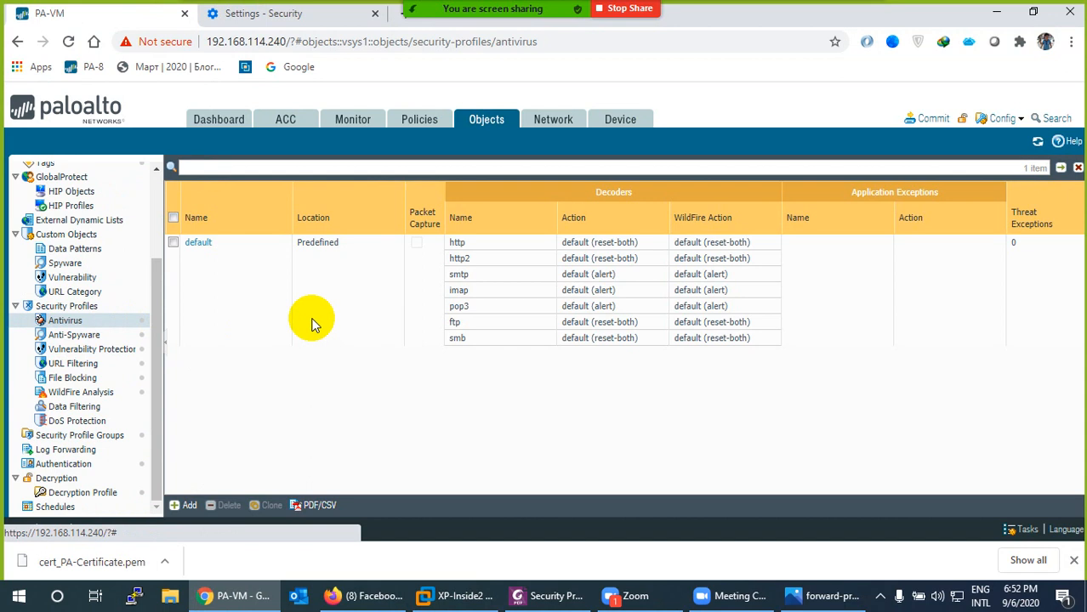
# Step: Clone the predefined default antivirus profile
pyautogui.click(173, 243)
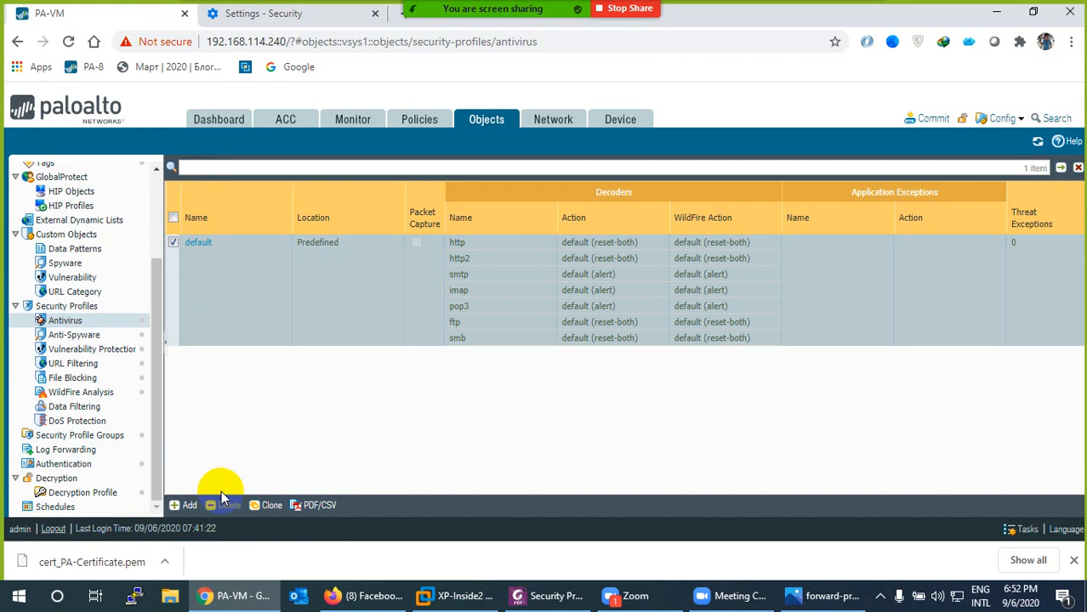
pyautogui.click(271, 507)
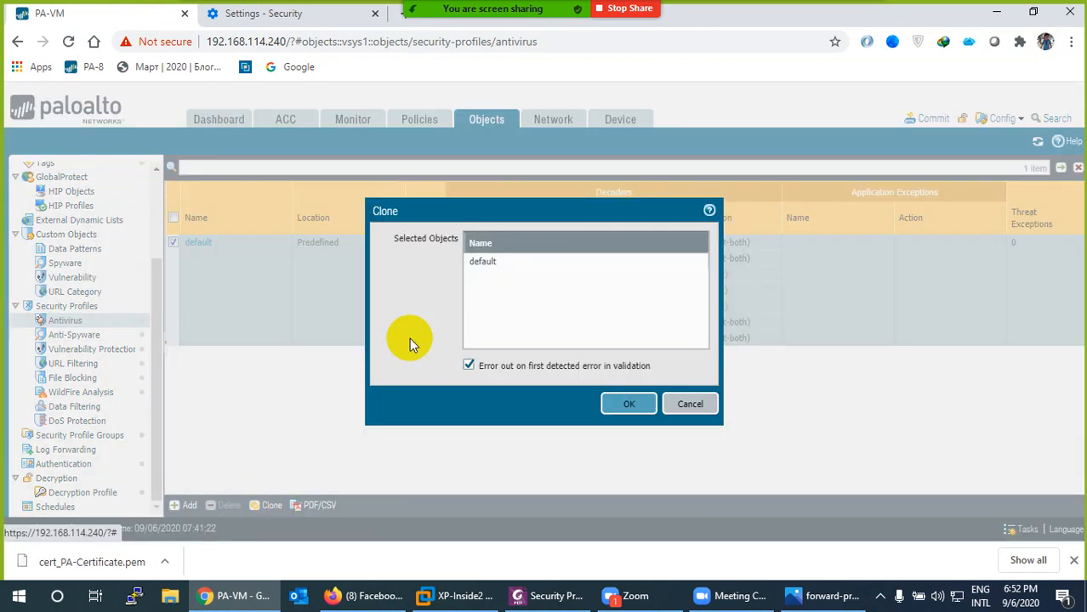
pyautogui.click(628, 405)
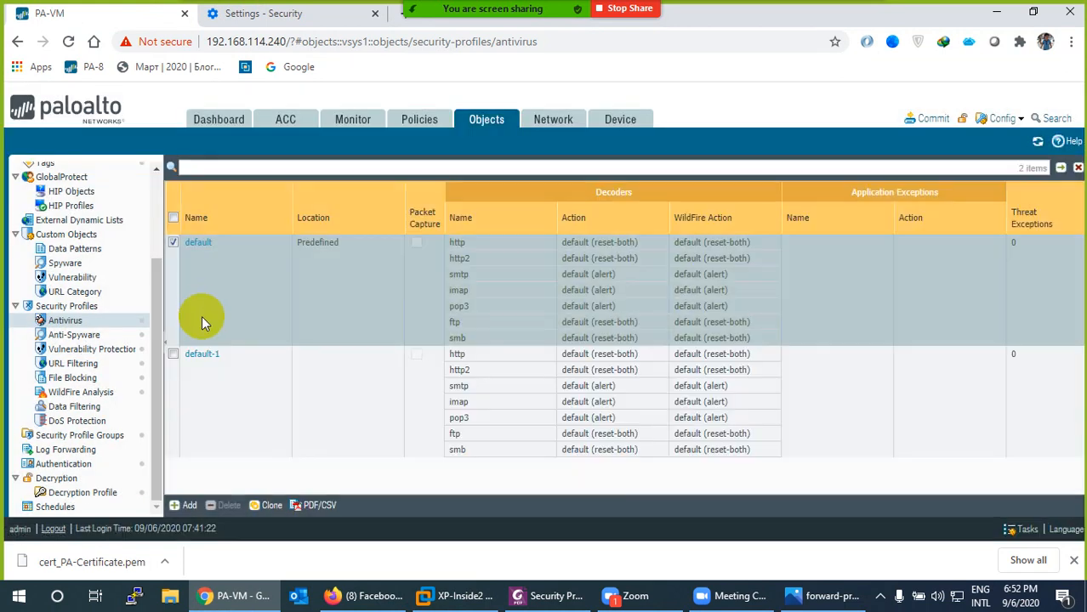
# Step: Rename the cloned antivirus profile MY-ANtivirus_Profil and save it
pyautogui.click(202, 356)
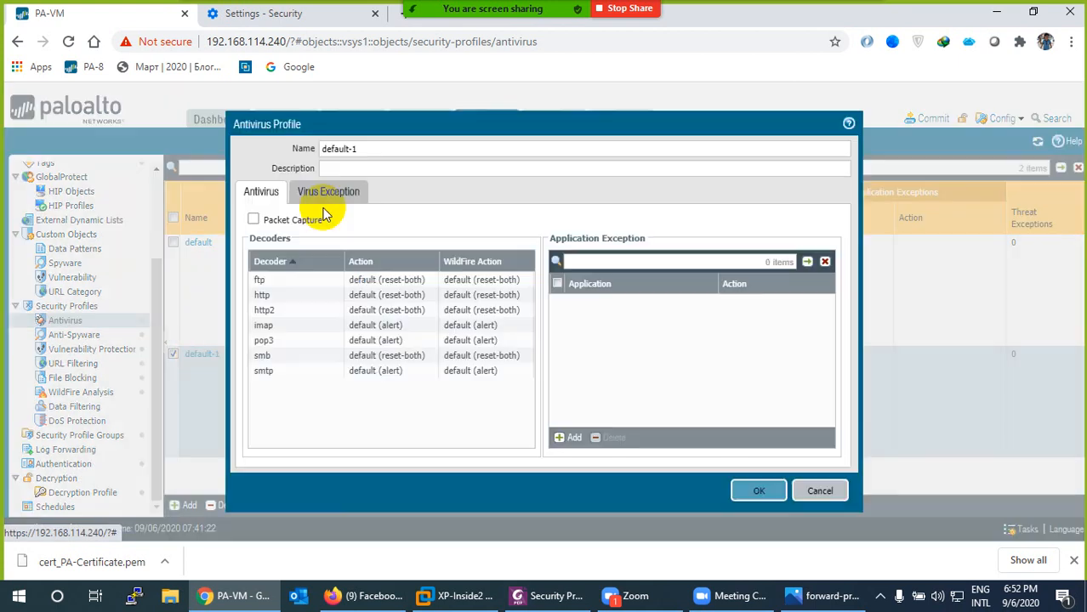
pyautogui.click(359, 148)
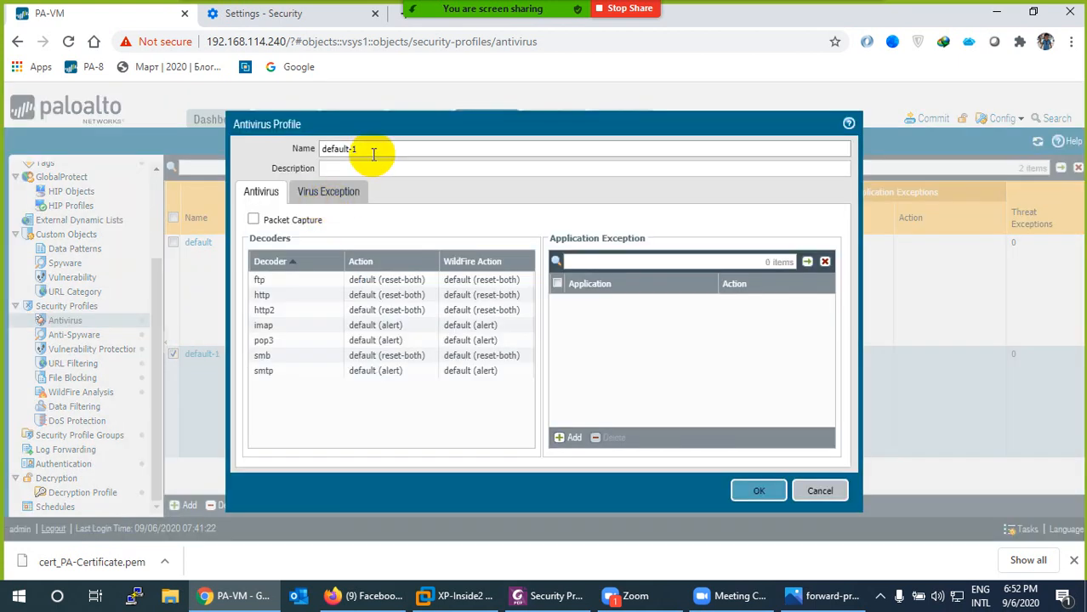
pyautogui.moveTo(376, 151); pyautogui.dragTo(277, 160)
pyautogui.write('MY')
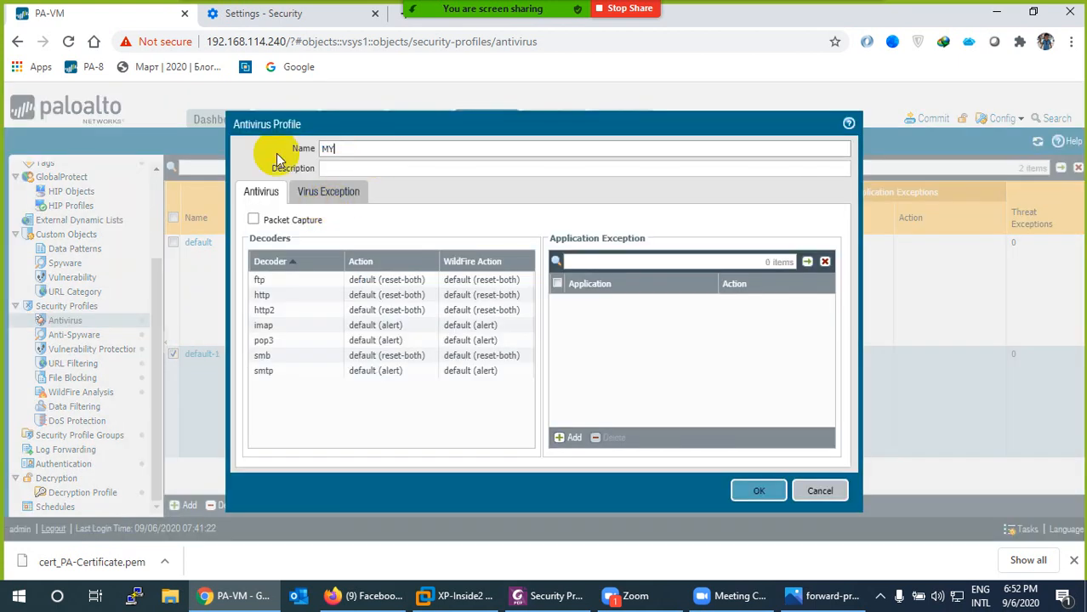
pyautogui.write('-ANtivirus_Profil')
pyautogui.moveTo(352, 121); pyautogui.dragTo(422, 113)
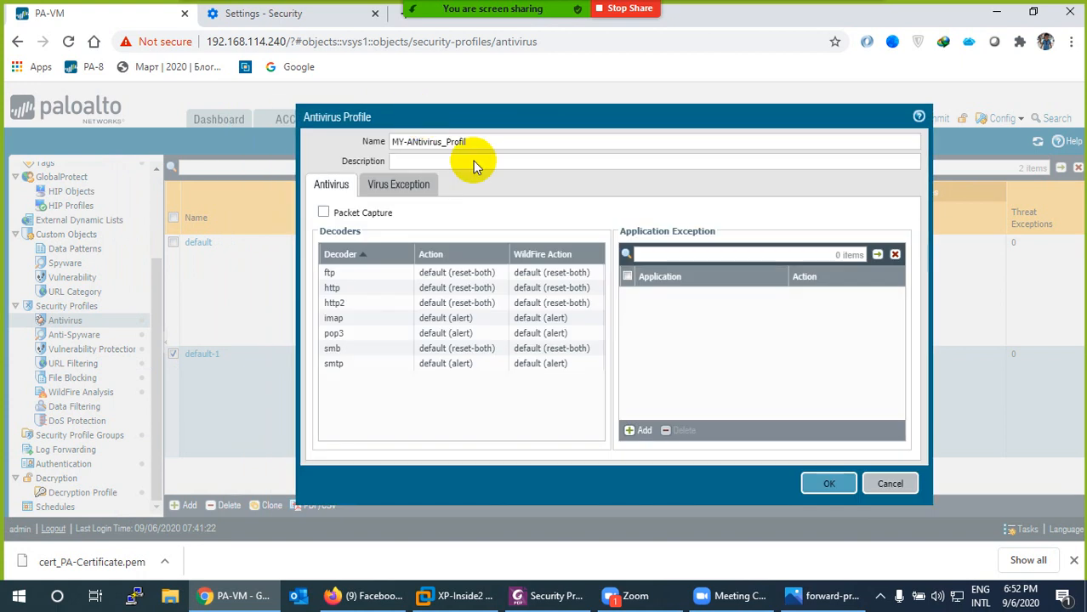
pyautogui.click(820, 481)
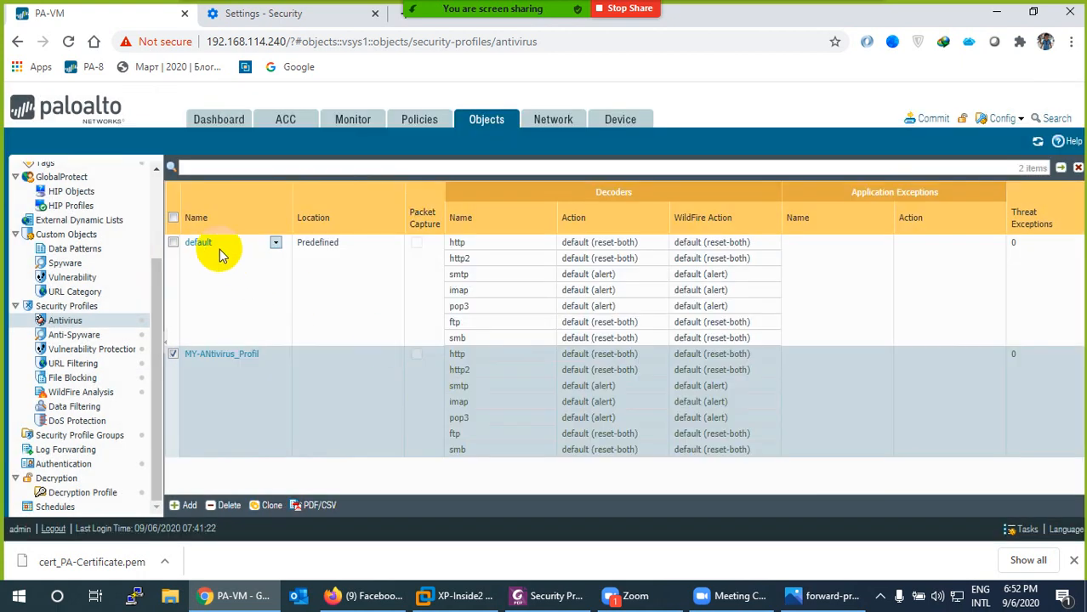
# Step: Review the read-only default profile's decoder actions and correct the cloned profile's name to MY-Antivirus_Profile
pyautogui.click(202, 244)
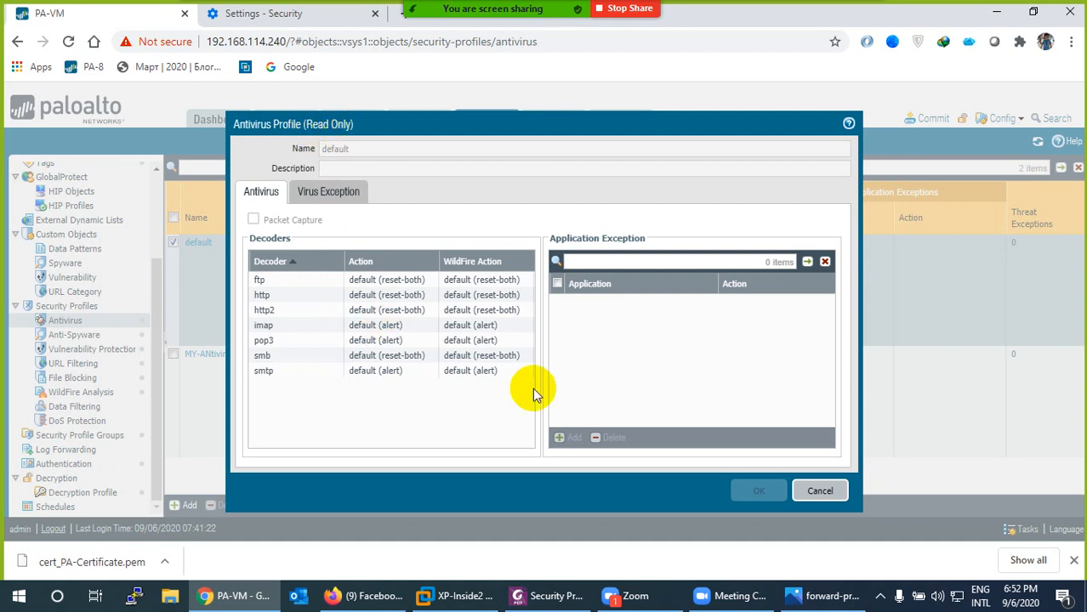
pyautogui.click(819, 491)
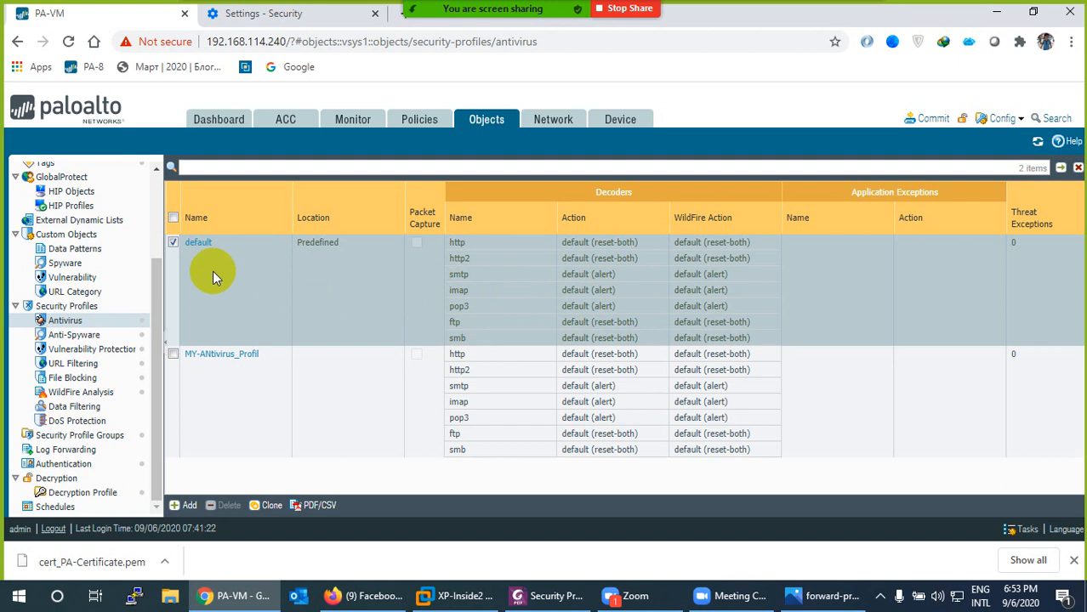
pyautogui.click(225, 356)
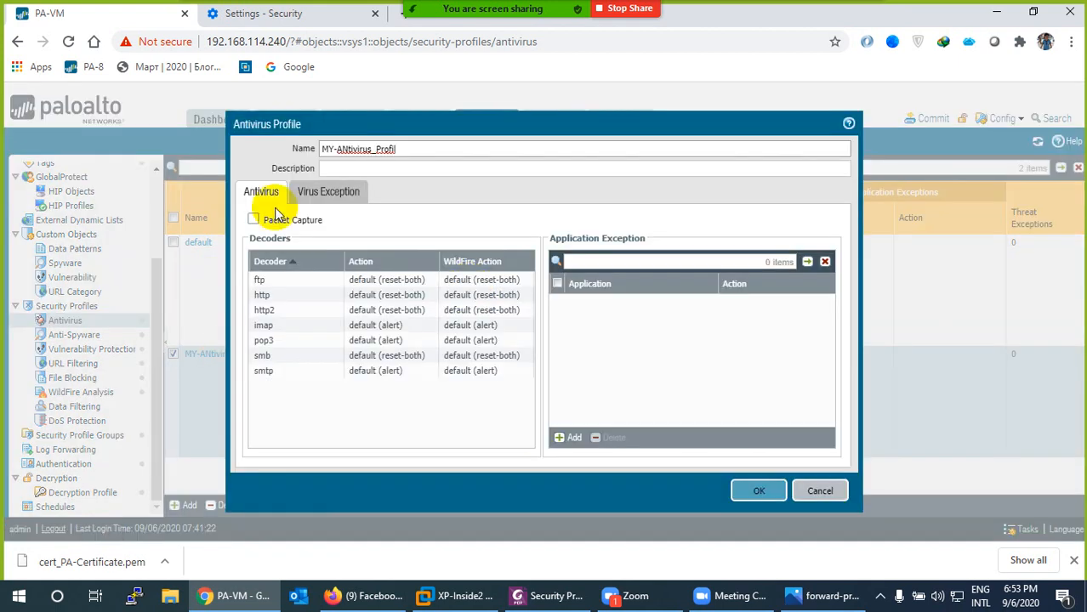
pyautogui.moveTo(412, 147); pyautogui.dragTo(311, 151)
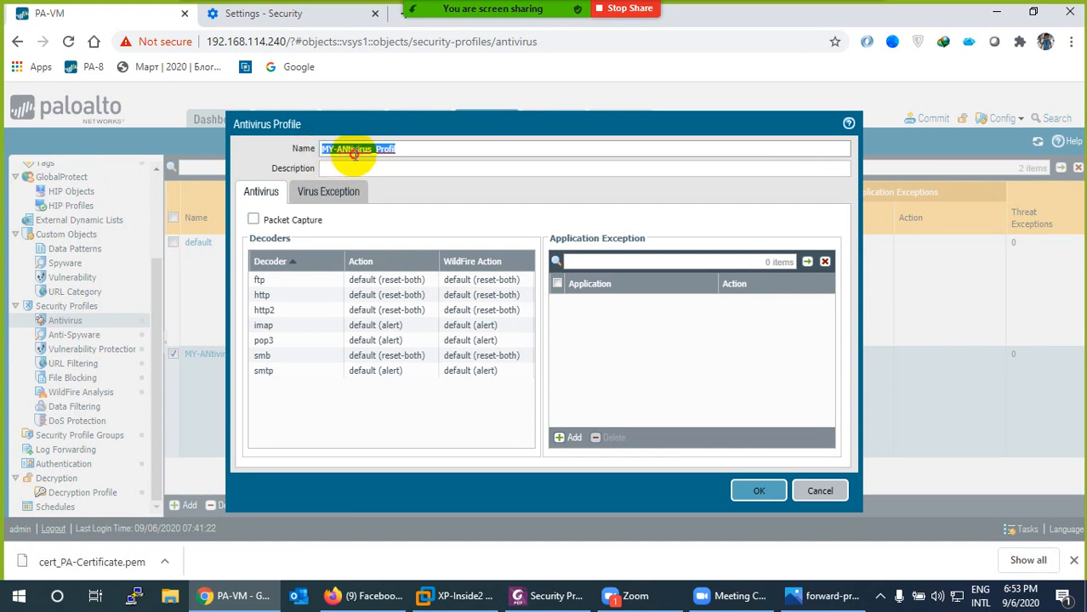
pyautogui.click(349, 149)
pyautogui.rightClick(354, 148)
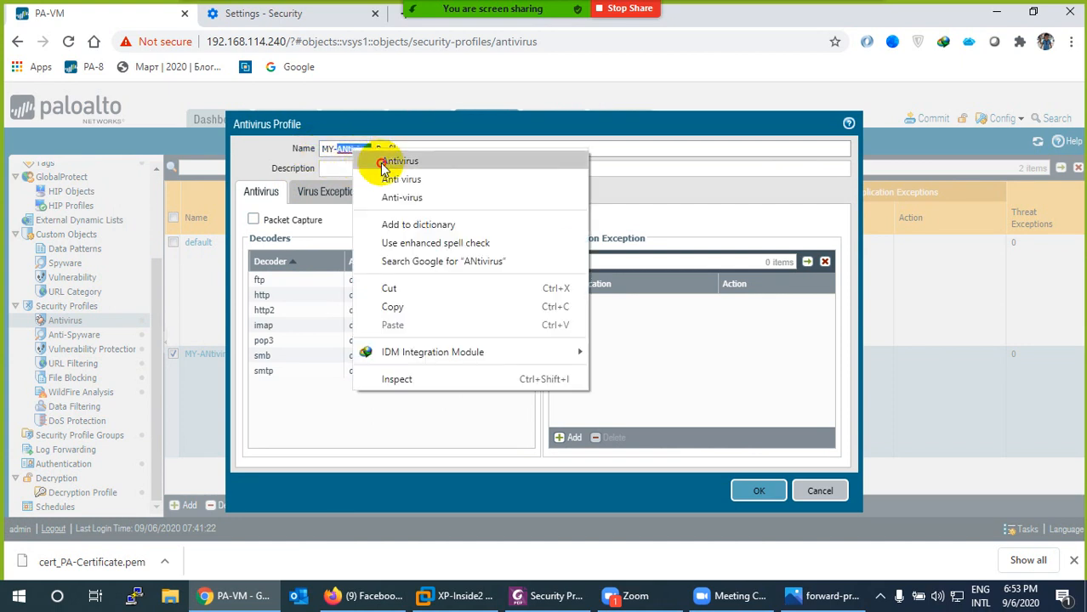
pyautogui.click(387, 160)
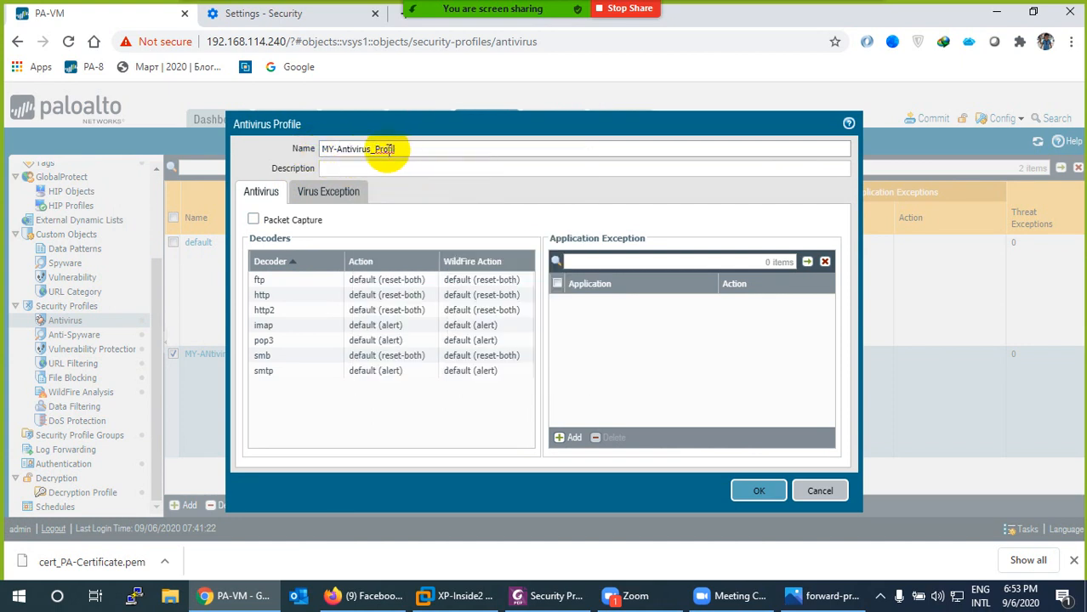
pyautogui.rightClick(398, 150)
pyautogui.click(409, 160)
# Step: Reuse the name MY-Antivirus_Profile as the profile's description and enable packet capture, saving the profile
pyautogui.click(330, 168)
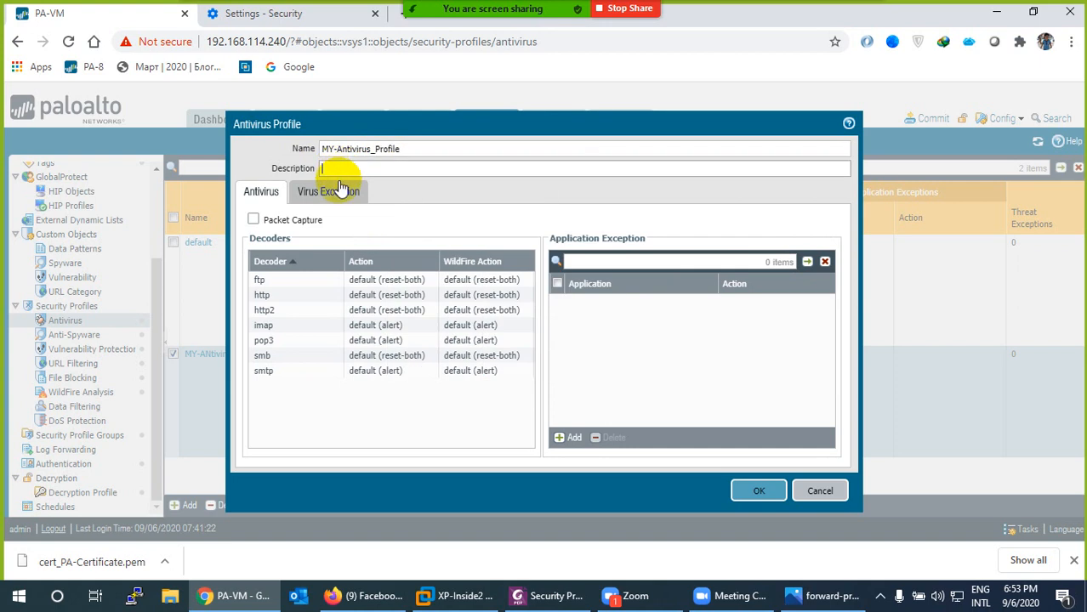
pyautogui.moveTo(393, 150); pyautogui.dragTo(274, 146)
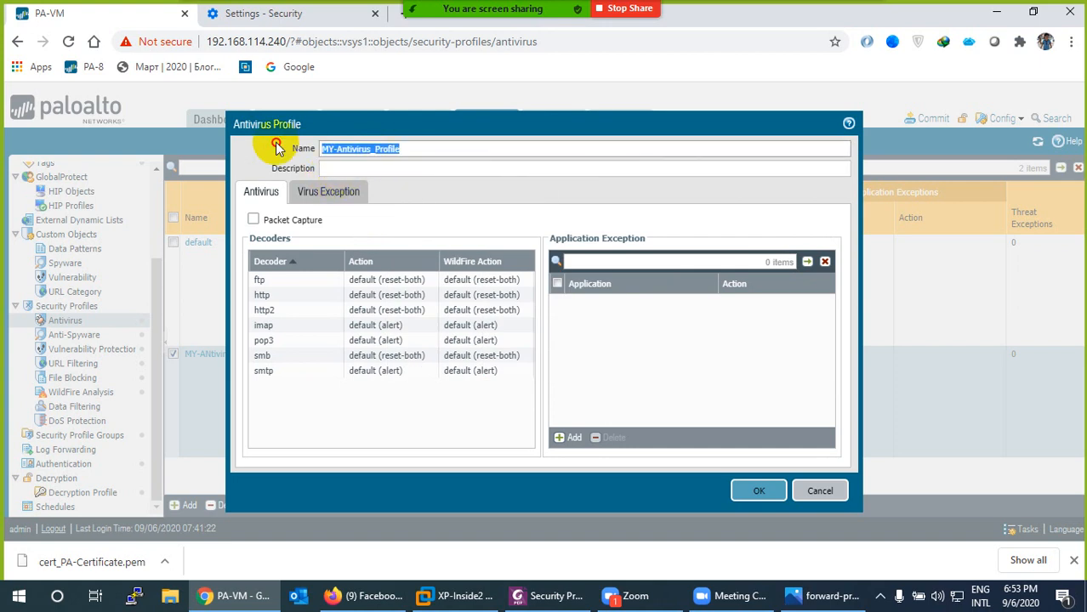
pyautogui.hotkey('ctrl', 'c')
pyautogui.press('Tab')
pyautogui.hotkey('ctrl', 'v')
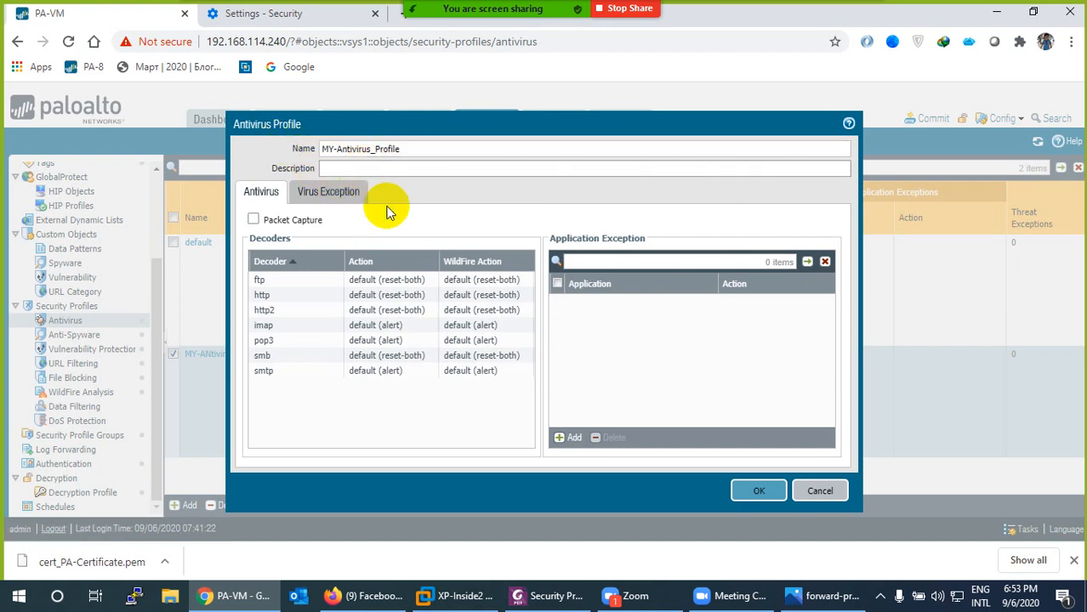
pyautogui.click(254, 220)
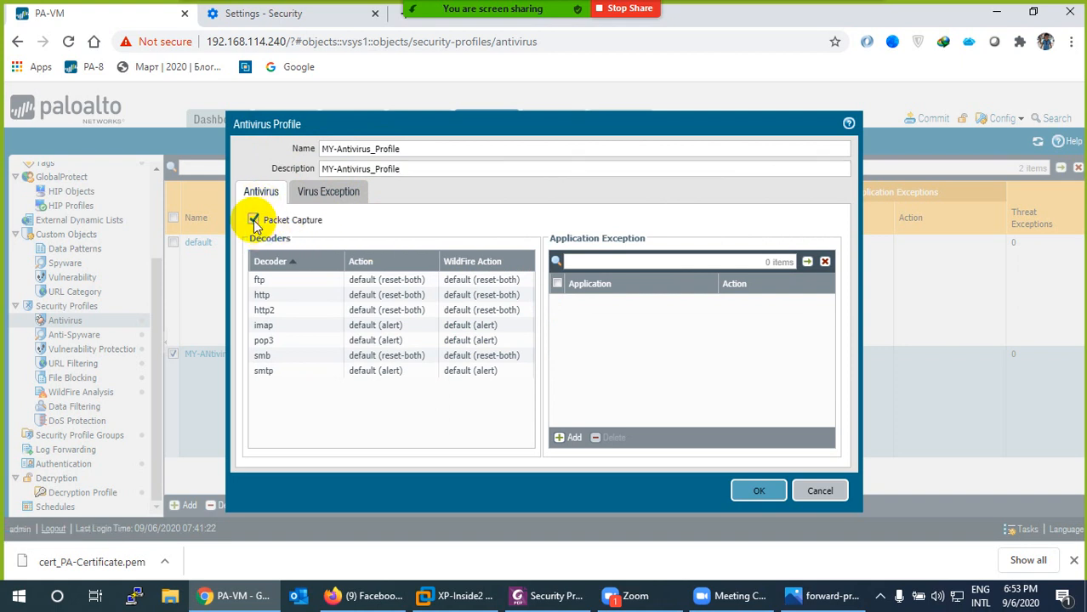
pyautogui.click(744, 490)
# Step: Look at the Threat logs and return to the antivirus profiles list
pyautogui.click(347, 124)
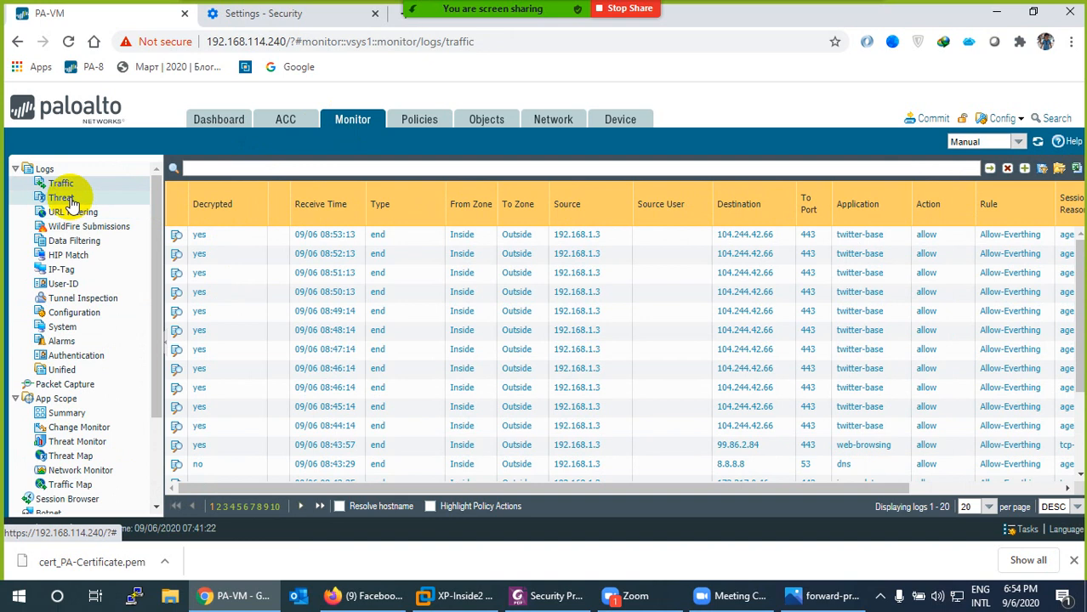
pyautogui.click(61, 198)
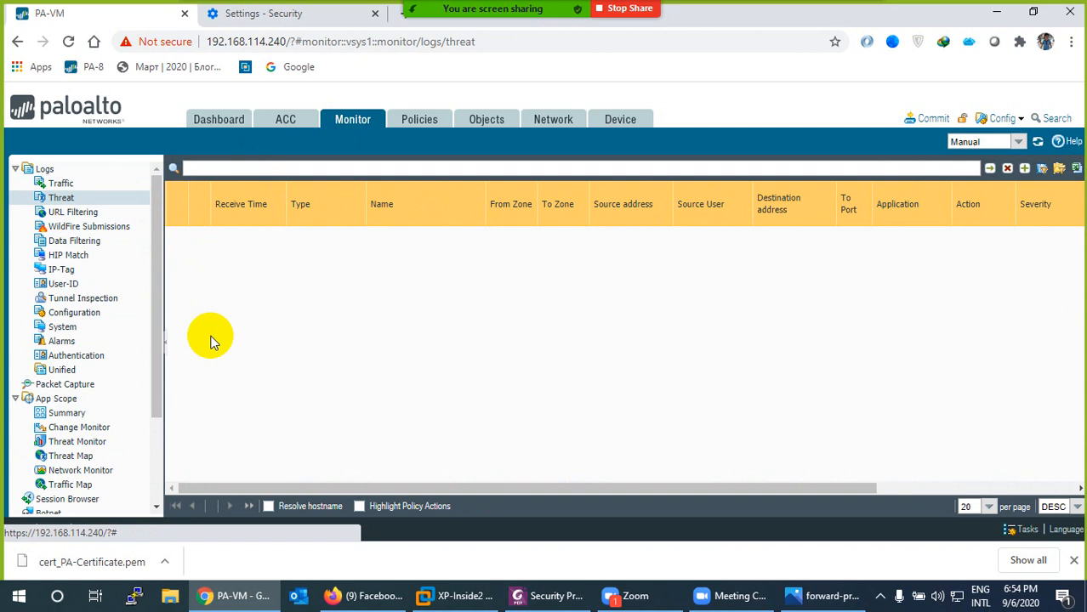
pyautogui.click(479, 122)
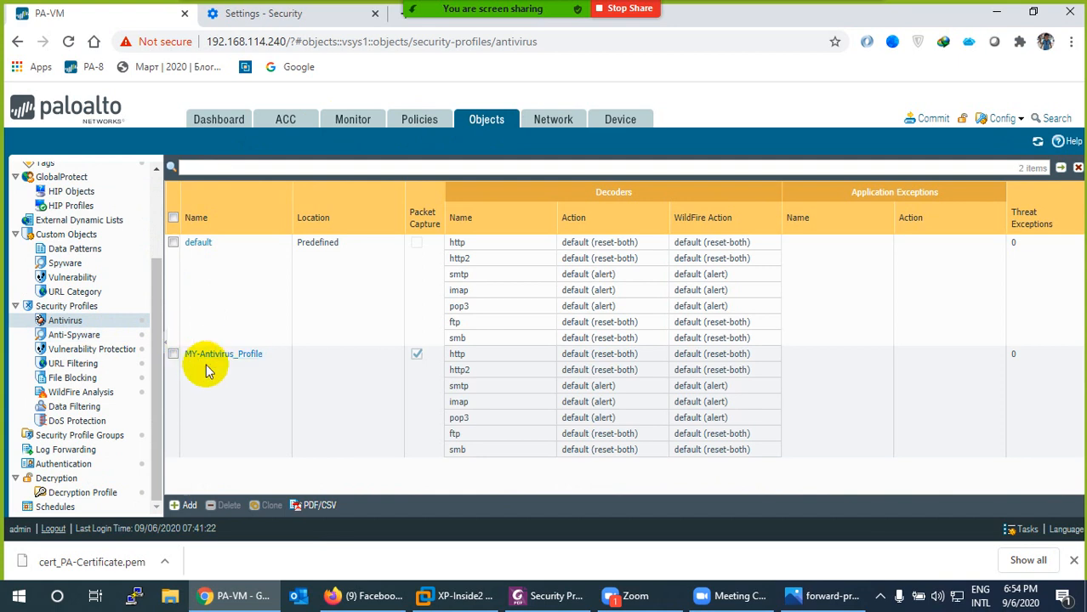
# Step: Open MY-Antivirus_Profile and examine the actions available for the ftp decoder, from allow and alert through drop and the reset options
pyautogui.click(207, 360)
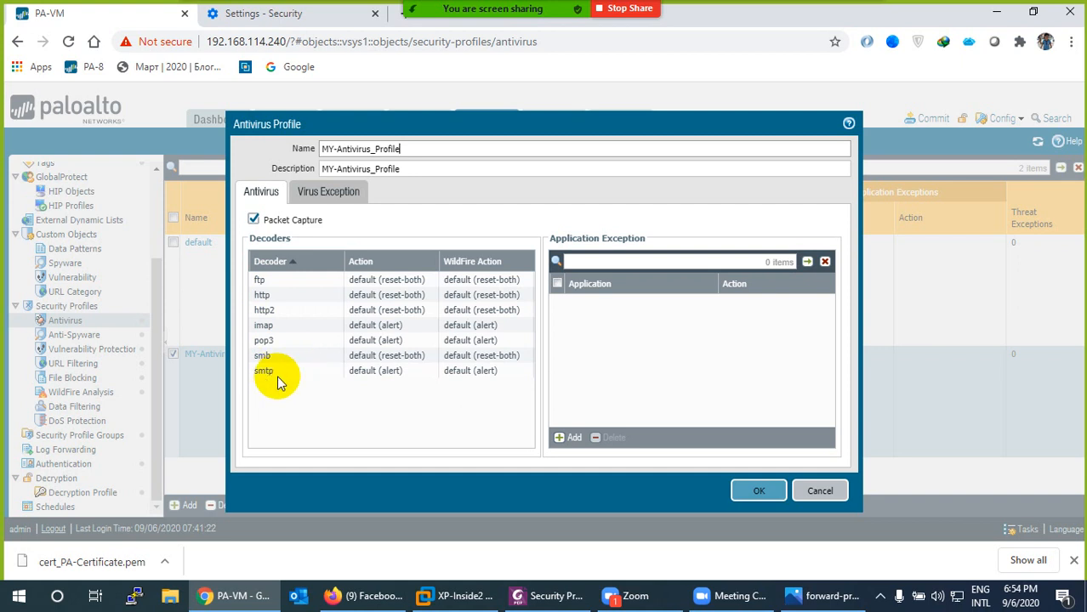
pyautogui.click(385, 280)
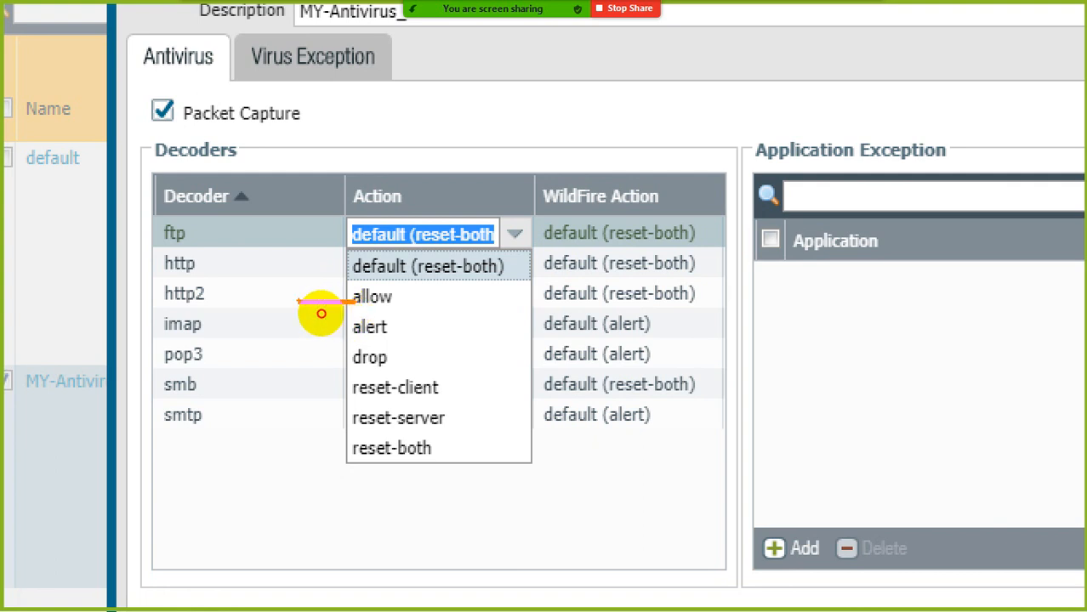
pyautogui.moveTo(213, 243); pyautogui.dragTo(310, 285)
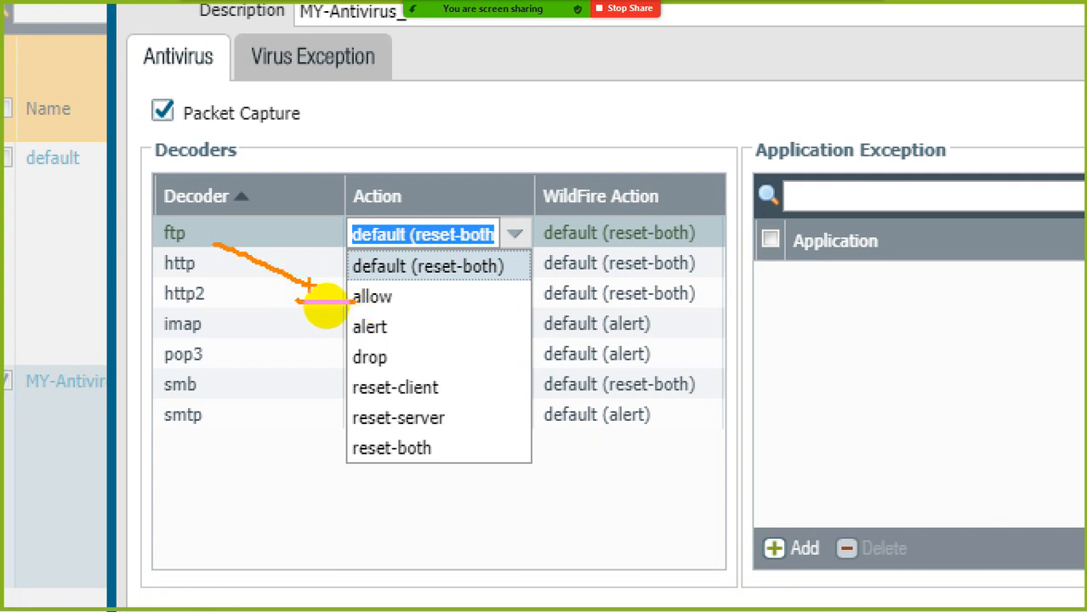
pyautogui.moveTo(356, 329); pyautogui.dragTo(284, 318)
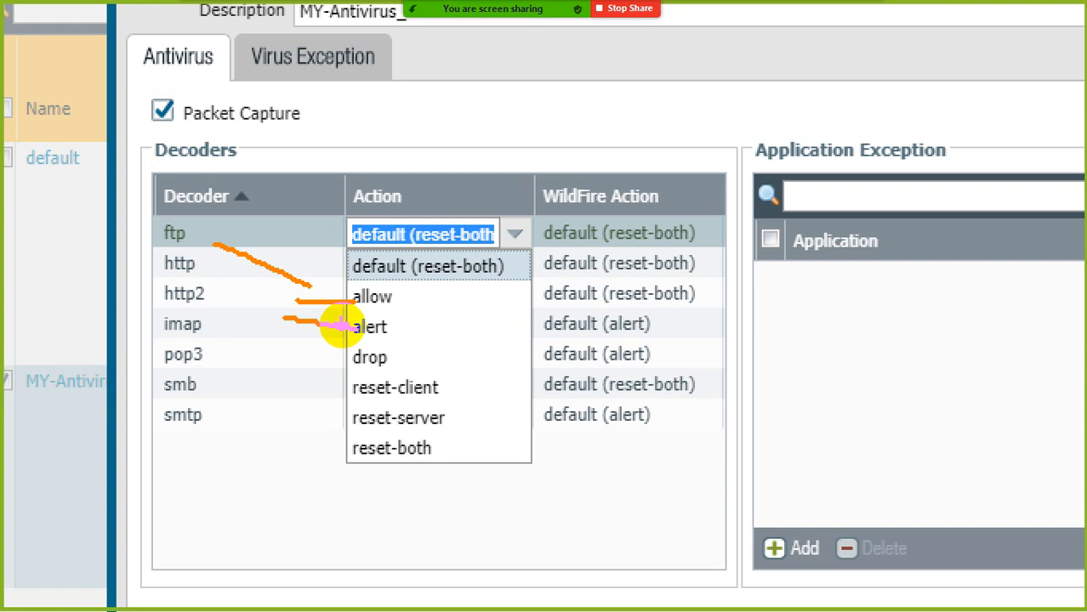
pyautogui.moveTo(303, 343); pyautogui.dragTo(347, 361)
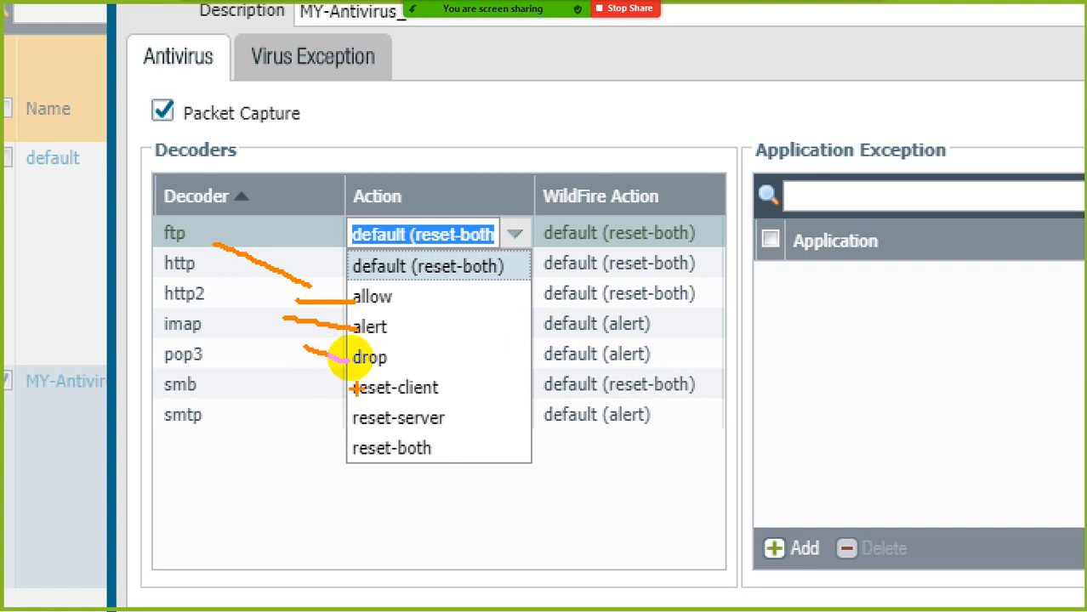
pyautogui.moveTo(356, 392)
pyautogui.mouseDown()
pyautogui.moveTo(245, 310)
pyautogui.moveTo(206, 249)
pyautogui.moveTo(233, 302)
pyautogui.moveTo(222, 378)
pyautogui.mouseUp()
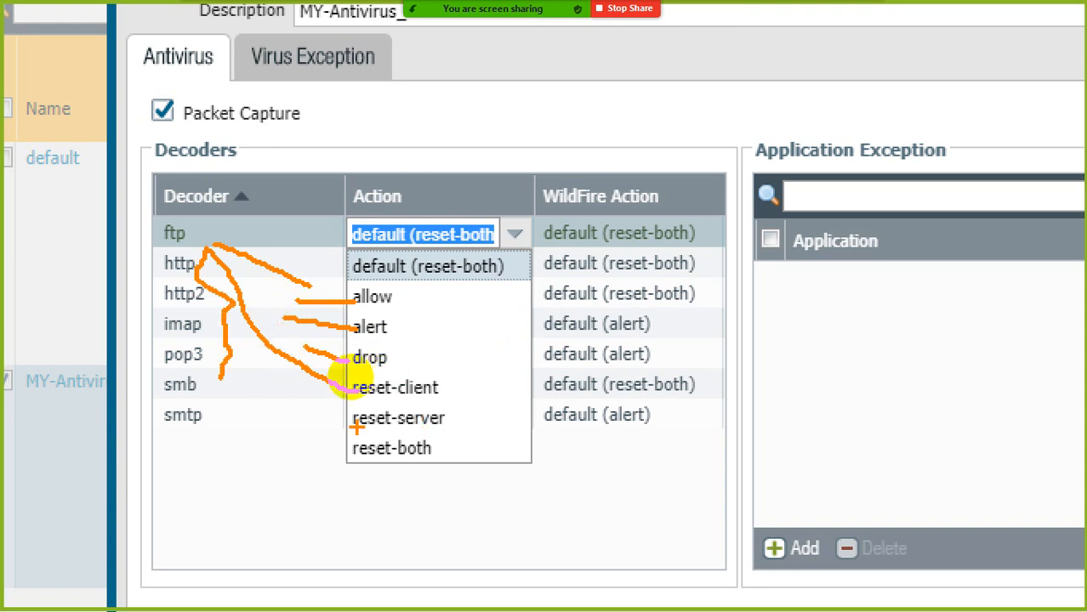
pyautogui.moveTo(357, 419); pyautogui.dragTo(268, 419)
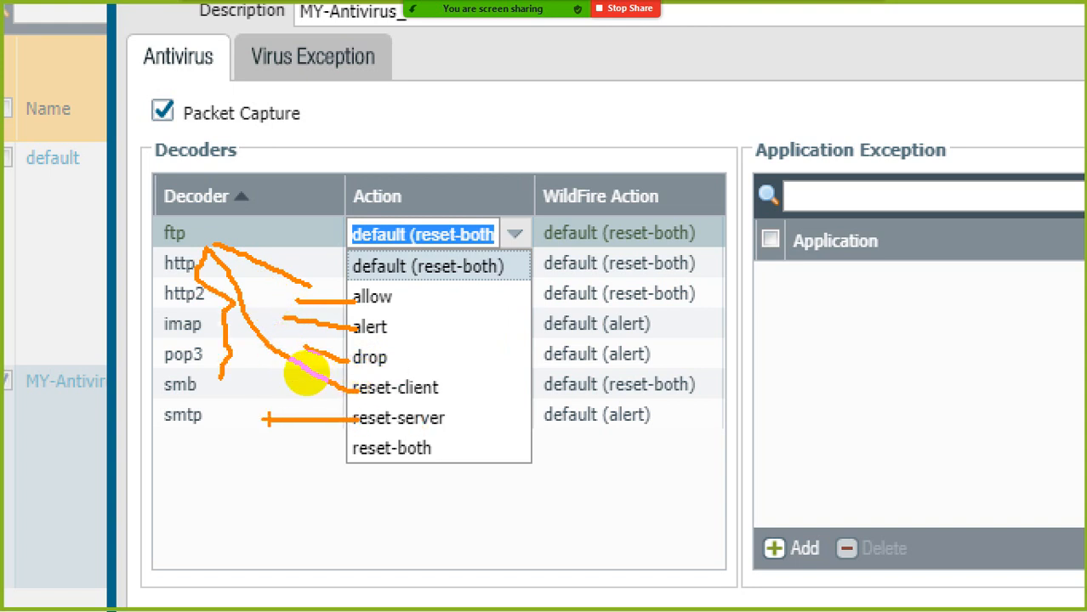
pyautogui.moveTo(349, 459)
pyautogui.mouseDown()
pyautogui.moveTo(204, 431)
pyautogui.moveTo(201, 464)
pyautogui.mouseUp()
pyautogui.moveTo(398, 454)
pyautogui.mouseDown()
pyautogui.moveTo(439, 471)
pyautogui.moveTo(379, 482)
pyautogui.mouseUp()
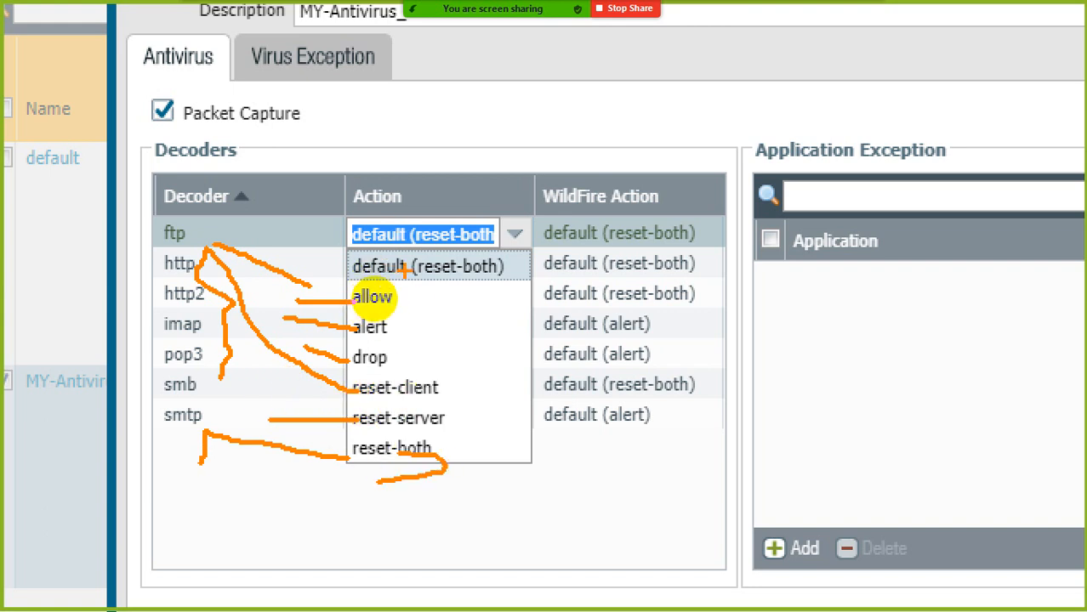
pyautogui.moveTo(455, 271)
pyautogui.mouseDown()
pyautogui.moveTo(494, 387)
pyautogui.moveTo(430, 434)
pyautogui.moveTo(447, 456)
pyautogui.mouseUp()
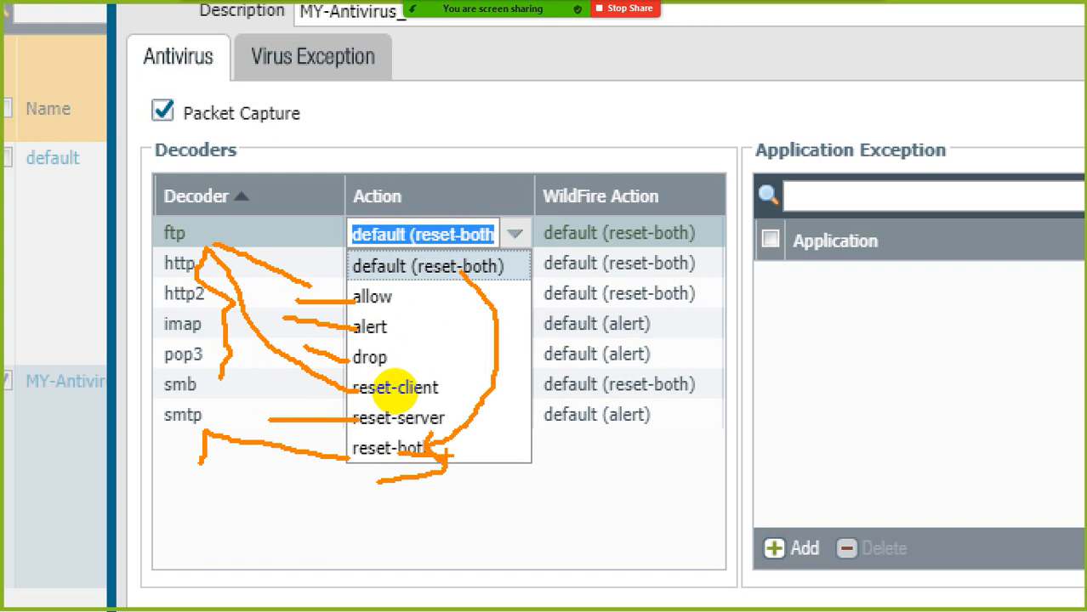
# Step: Close the ftp decoder's action choices, search the application exceptions for facebook and clear the search
pyautogui.press('Escape')
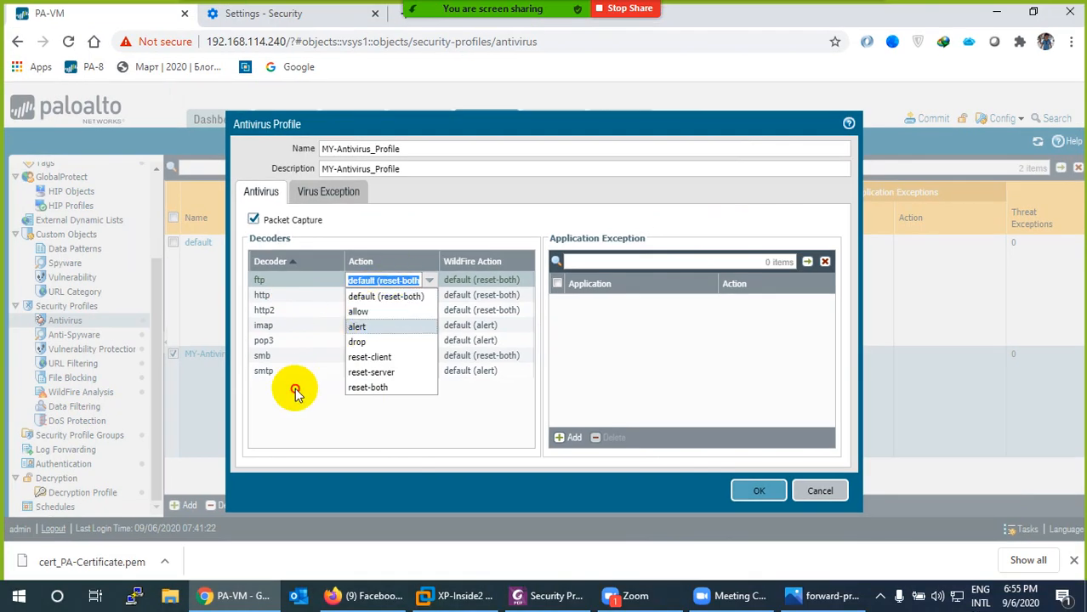
pyautogui.click(295, 388)
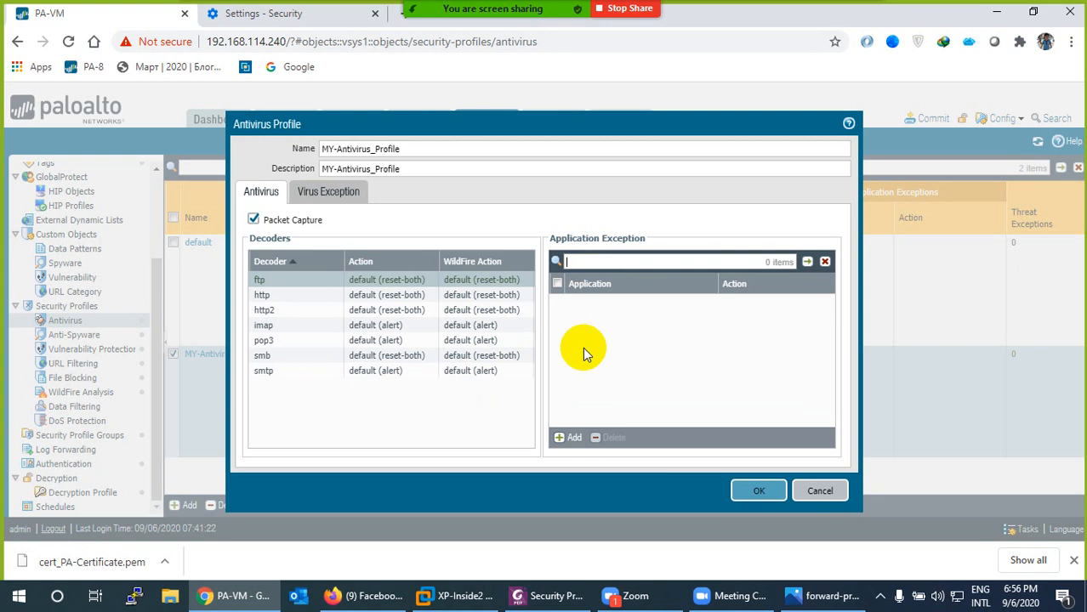
pyautogui.write('facebook')
pyautogui.click(807, 262)
pyautogui.click(624, 262)
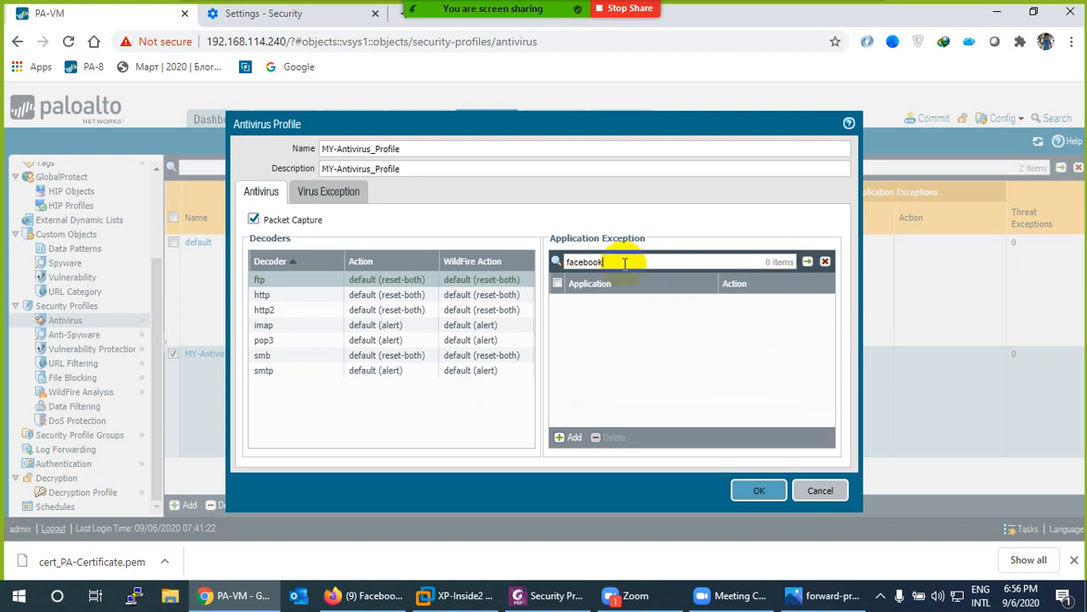
pyautogui.moveTo(615, 262); pyautogui.dragTo(529, 260)
pyautogui.press('BackSpace')
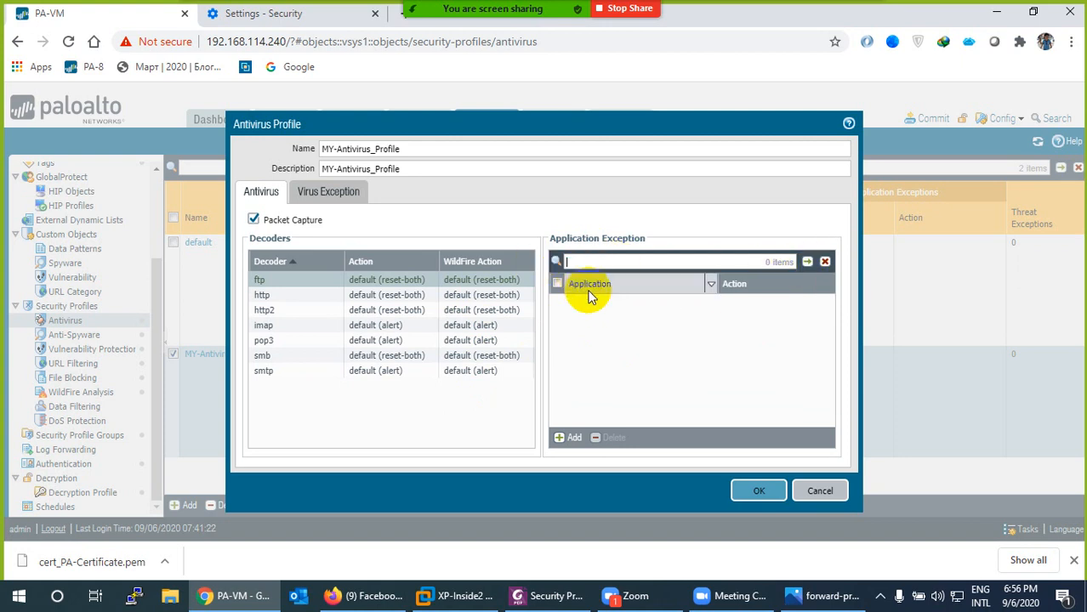
# Step: Try adding an application exception for facebook-base with the action allow, and delete that exception
pyautogui.click(573, 438)
pyautogui.write('fac')
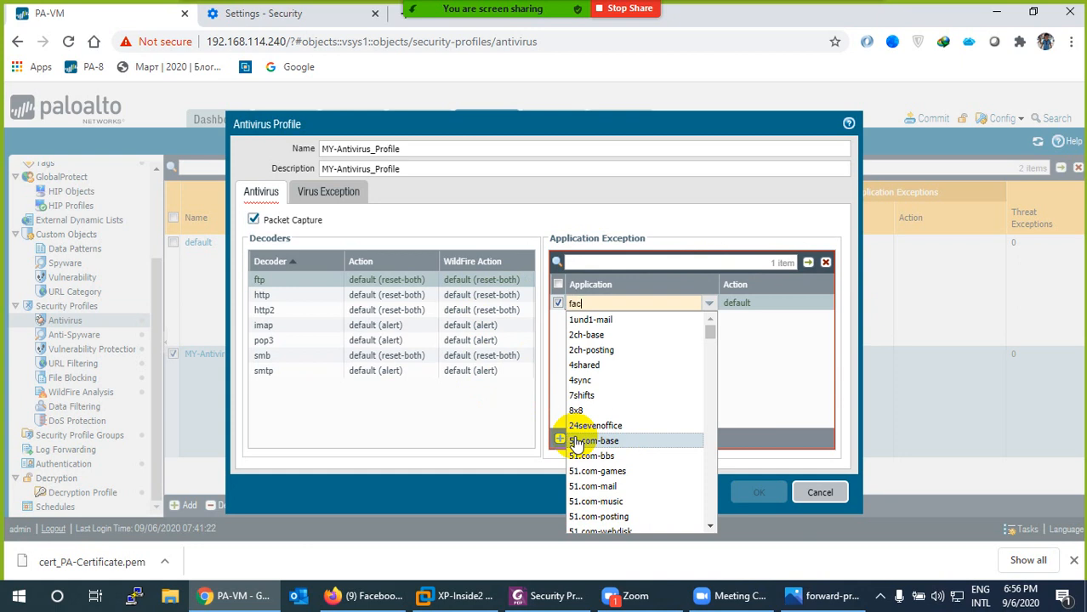
pyautogui.click(597, 336)
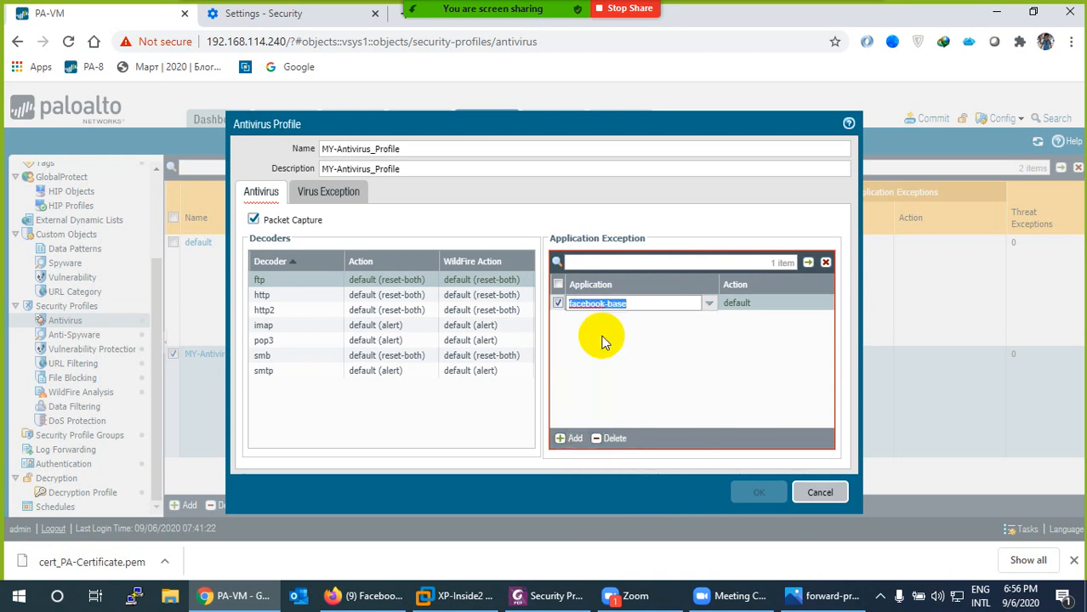
pyautogui.click(732, 304)
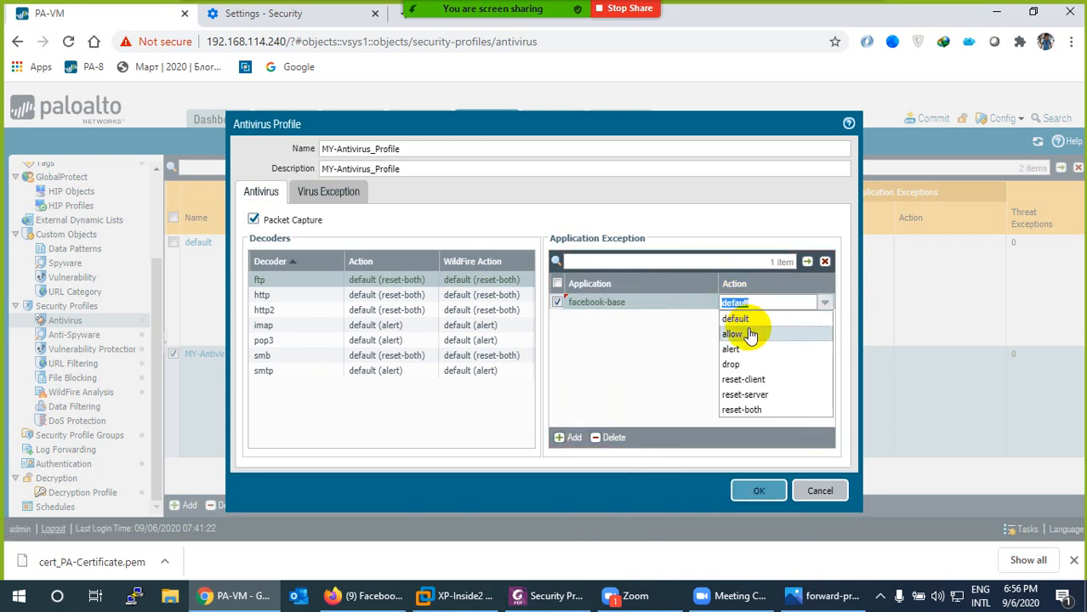
pyautogui.click(749, 333)
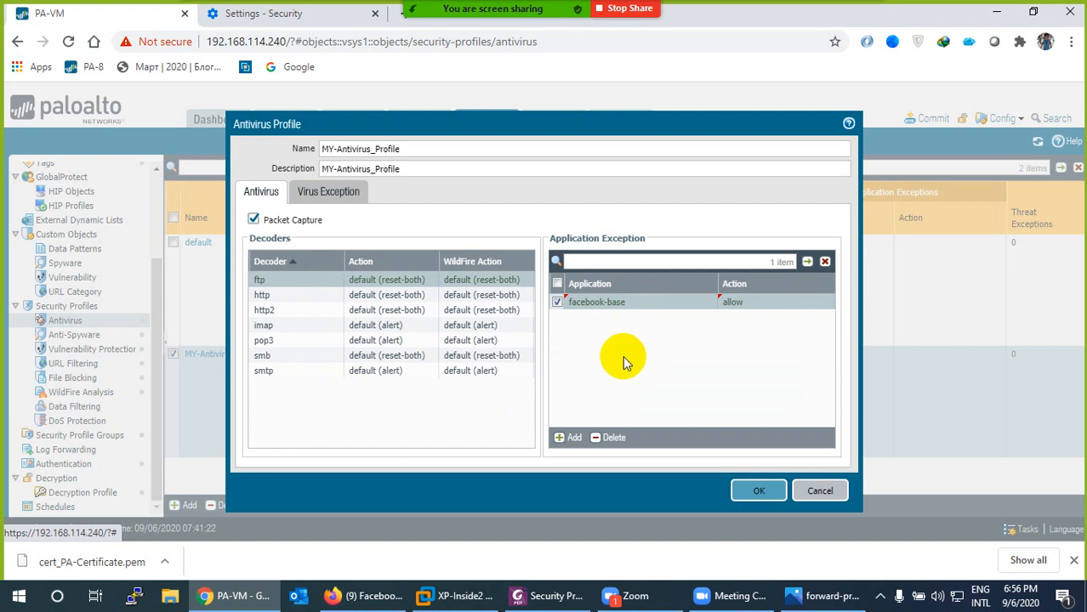
pyautogui.click(614, 439)
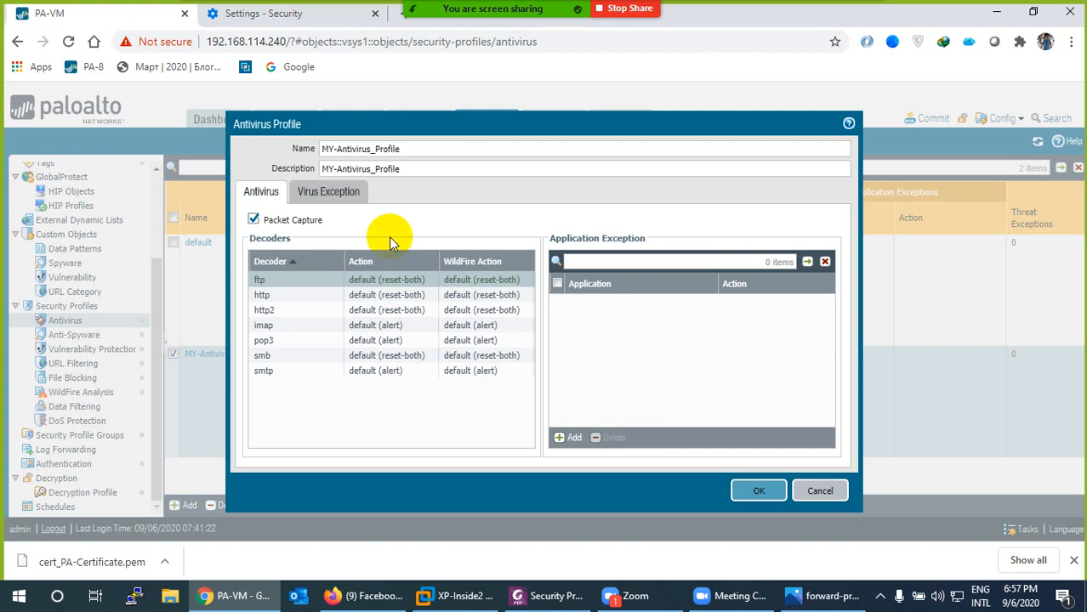
# Step: Examine the profile's virus exceptions by threat ID, return to the decoder settings and close the profile with OK
pyautogui.click(328, 194)
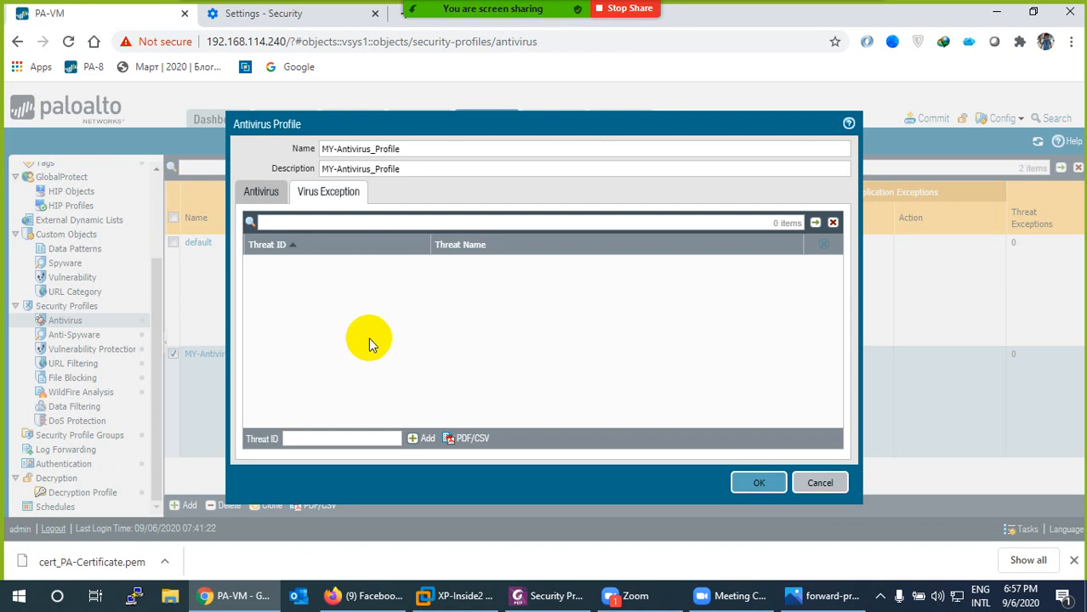
pyautogui.click(333, 444)
pyautogui.click(260, 191)
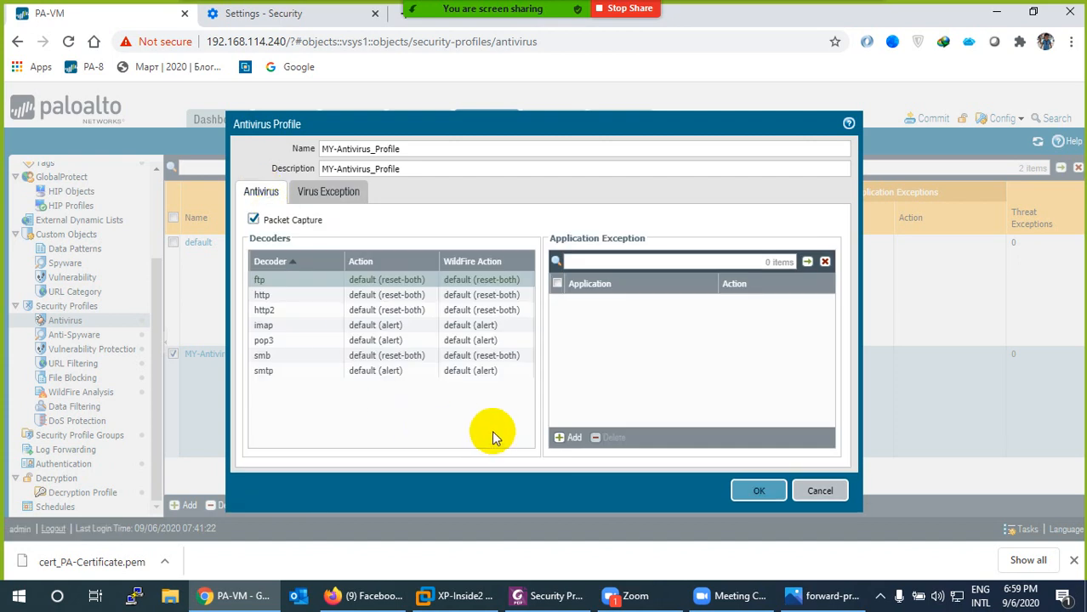
pyautogui.click(758, 492)
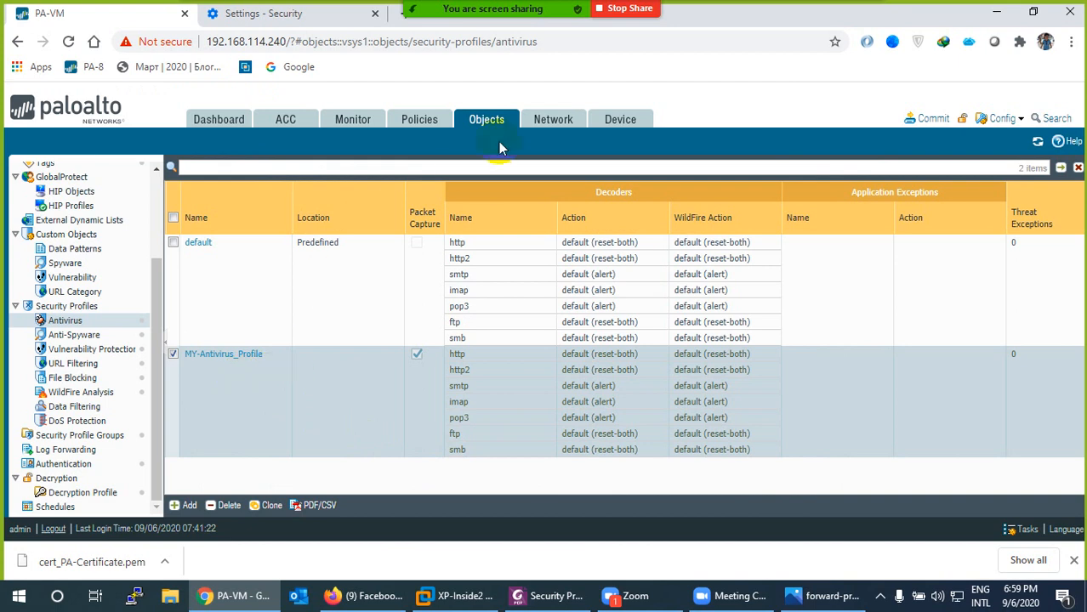
# Step: Open the Inside-to-Outside security policy rule and correct its name to Allow-Everything
pyautogui.click(420, 122)
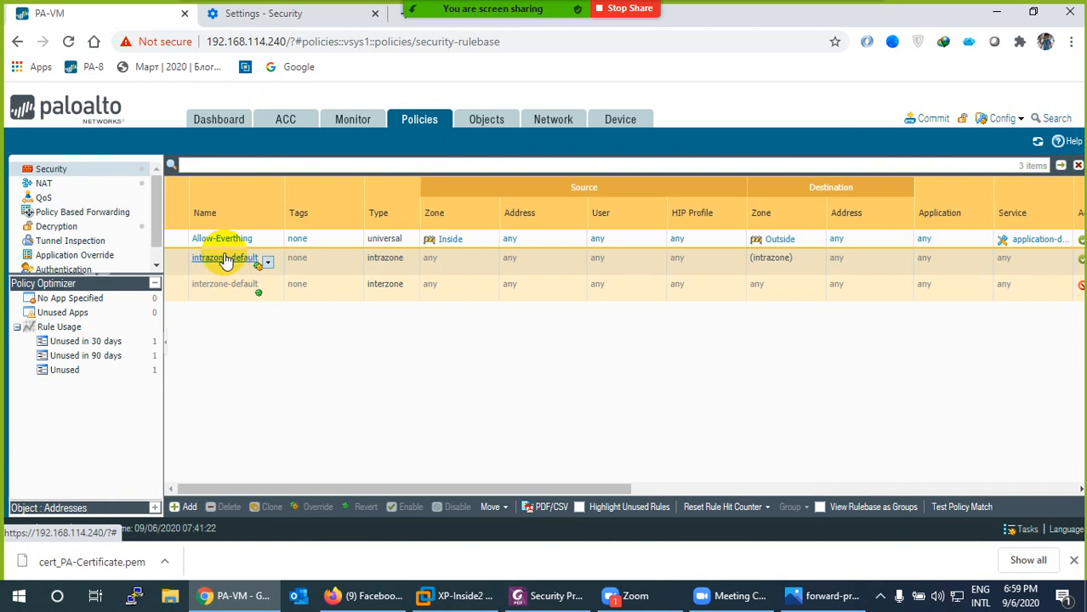
pyautogui.click(223, 240)
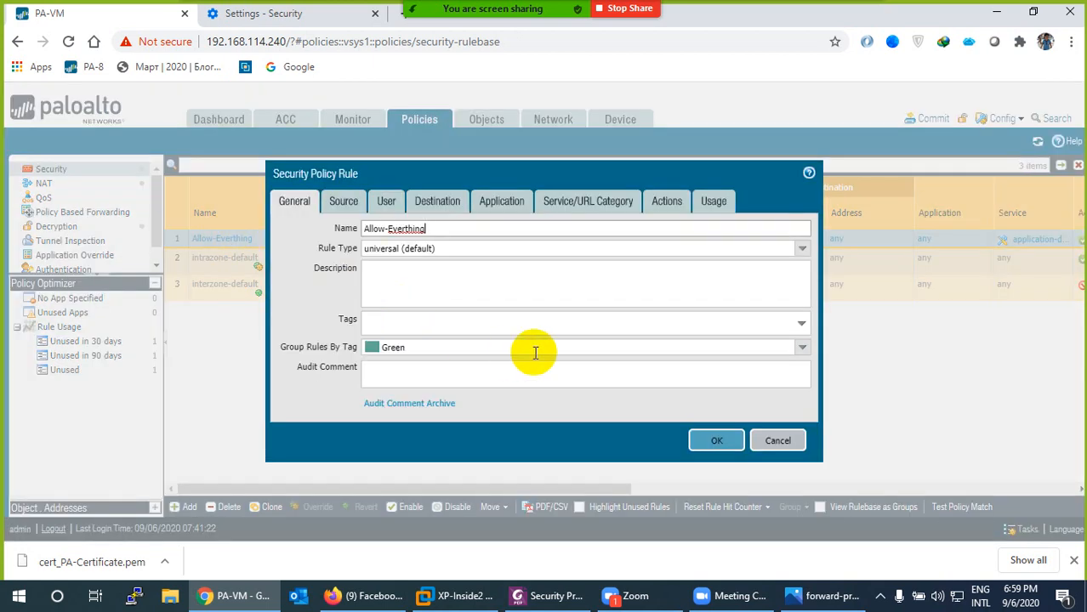
pyautogui.rightClick(407, 229)
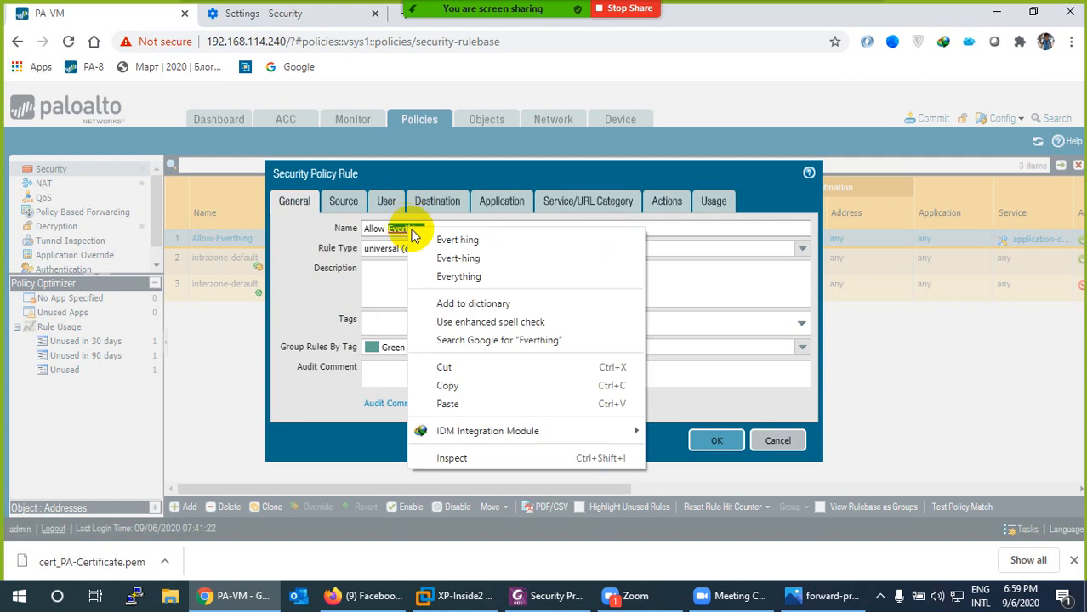
pyautogui.click(451, 276)
# Step: Assign MY-Antivirus_Profile as the antivirus profile in the Allow-Everything rule's actions
pyautogui.click(657, 207)
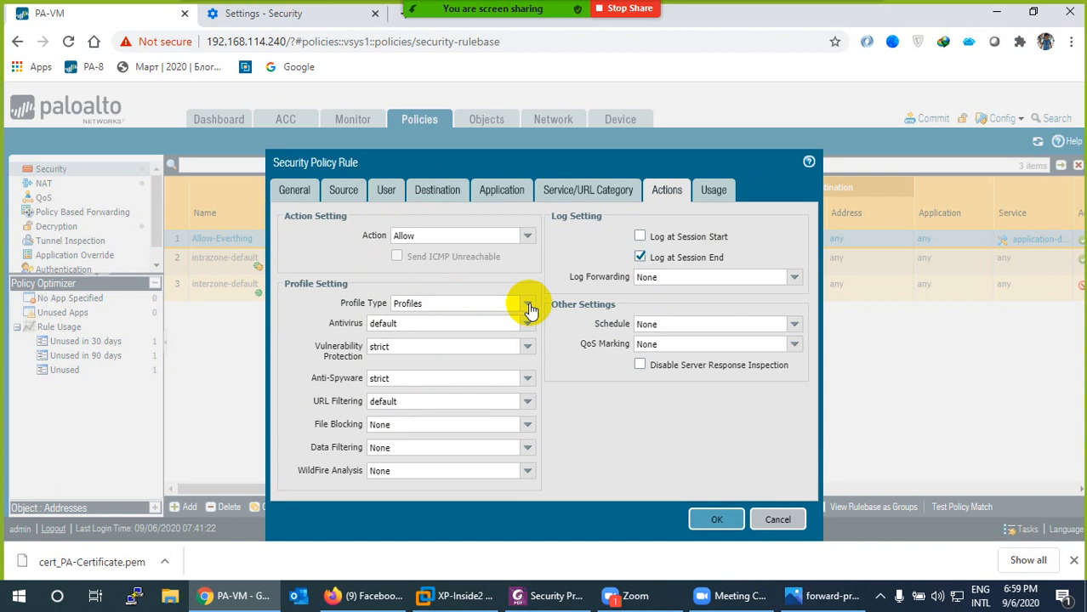
pyautogui.click(527, 325)
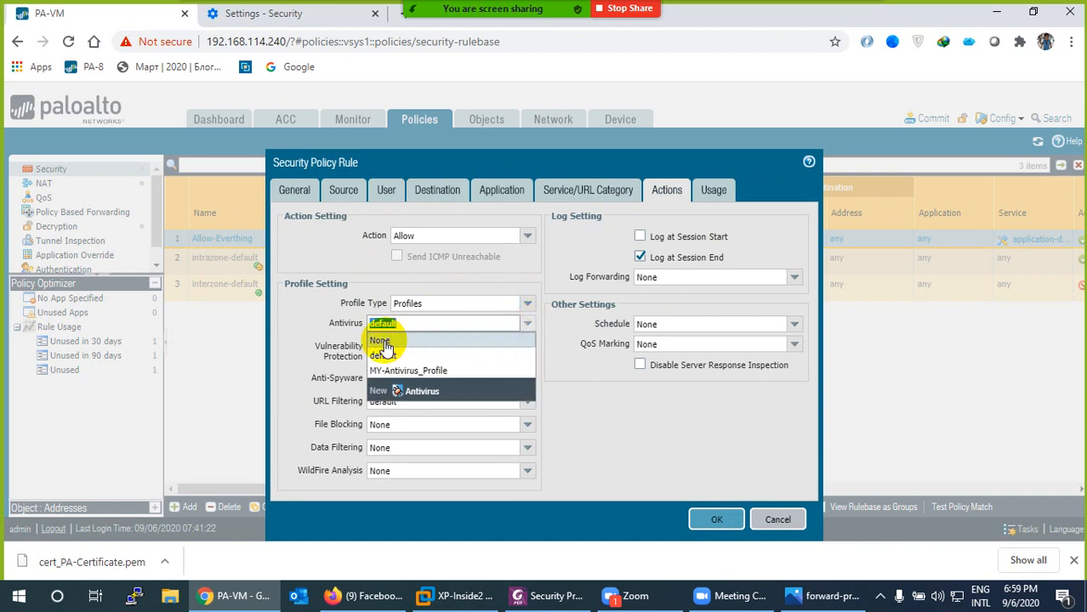
pyautogui.click(438, 341)
pyautogui.click(527, 325)
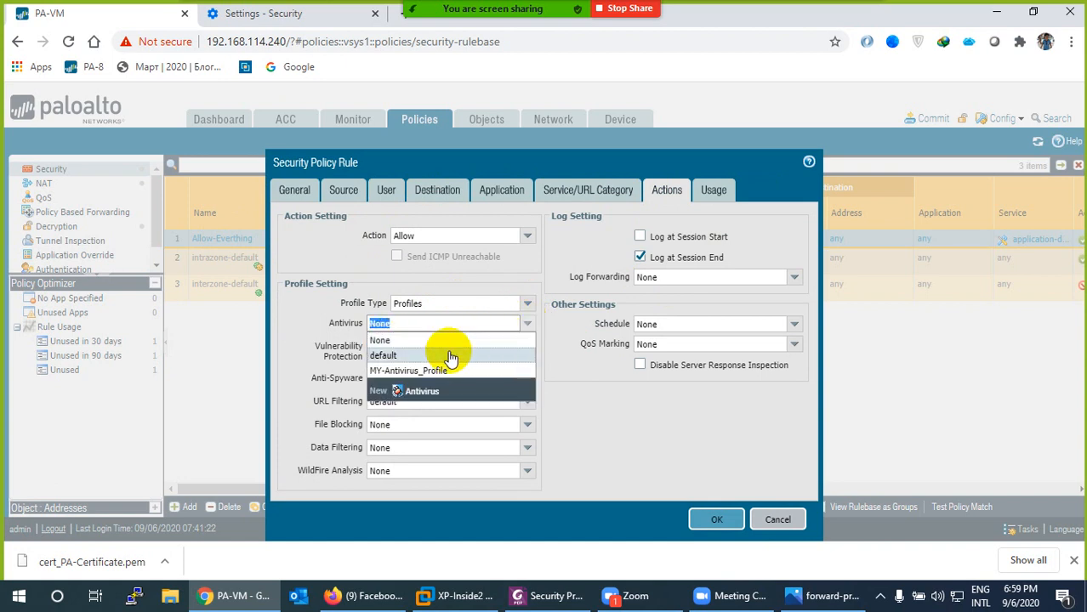
pyautogui.click(414, 369)
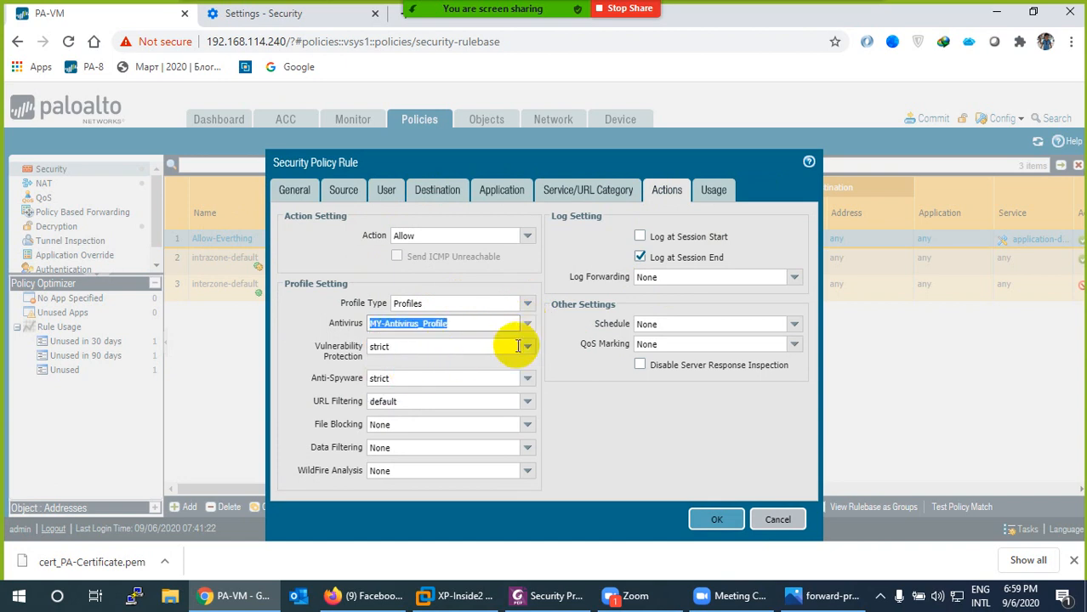
# Step: Set the rule's Vulnerability Protection, Anti-Spyware and URL Filtering profiles to None and save the rule
pyautogui.click(528, 346)
pyautogui.click(417, 359)
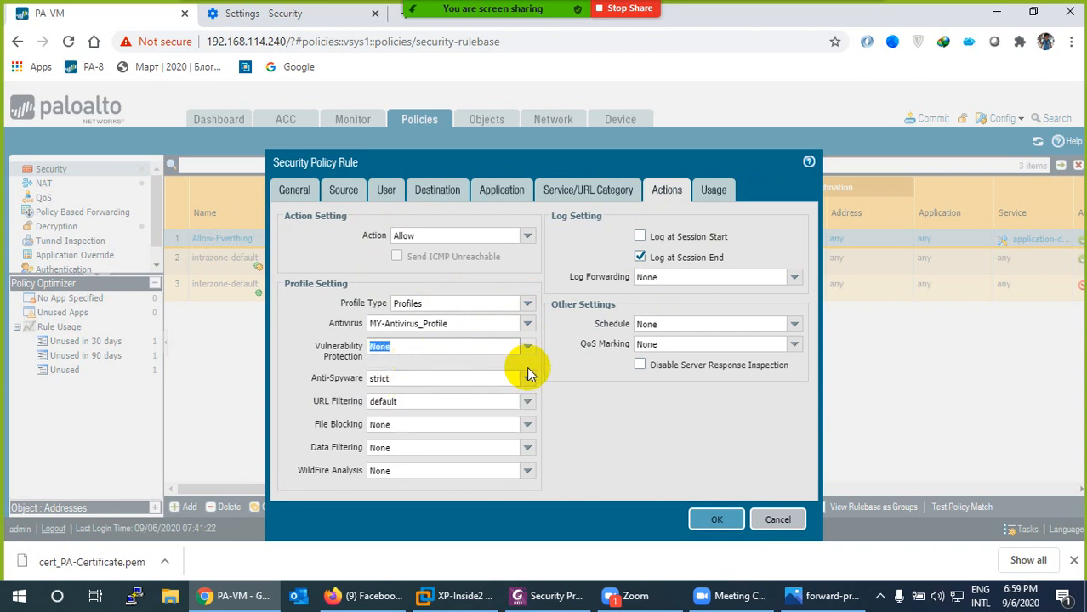
pyautogui.click(527, 378)
pyautogui.click(417, 393)
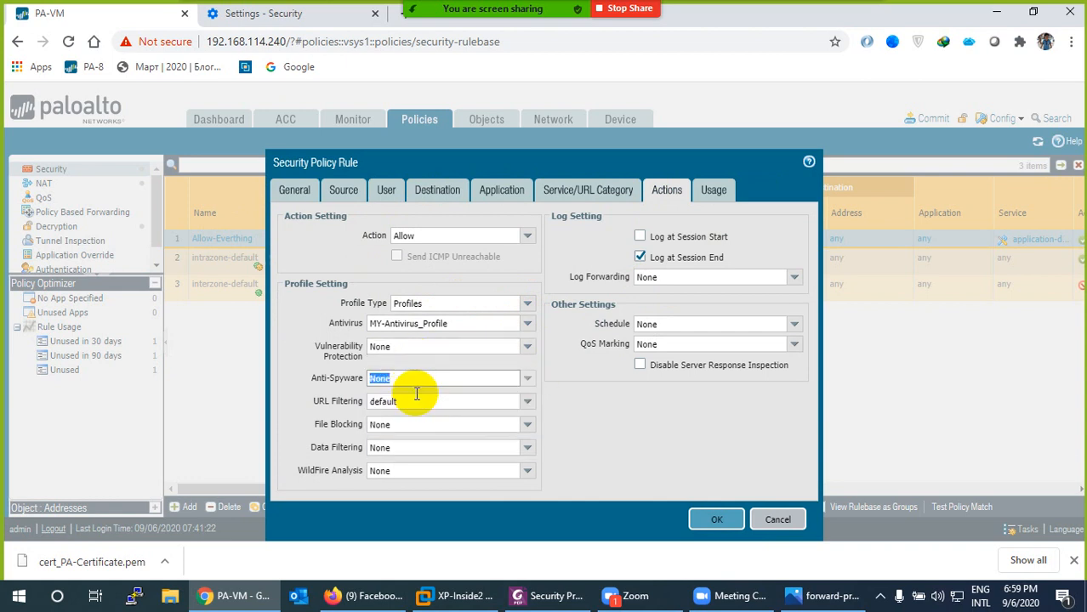
pyautogui.click(529, 405)
pyautogui.click(449, 417)
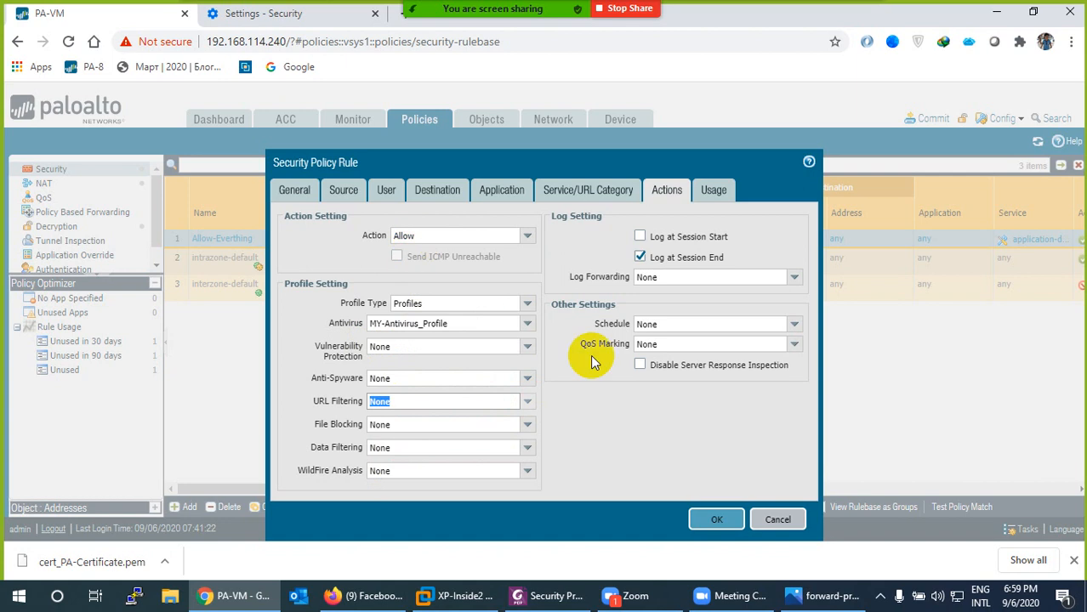
pyautogui.click(711, 518)
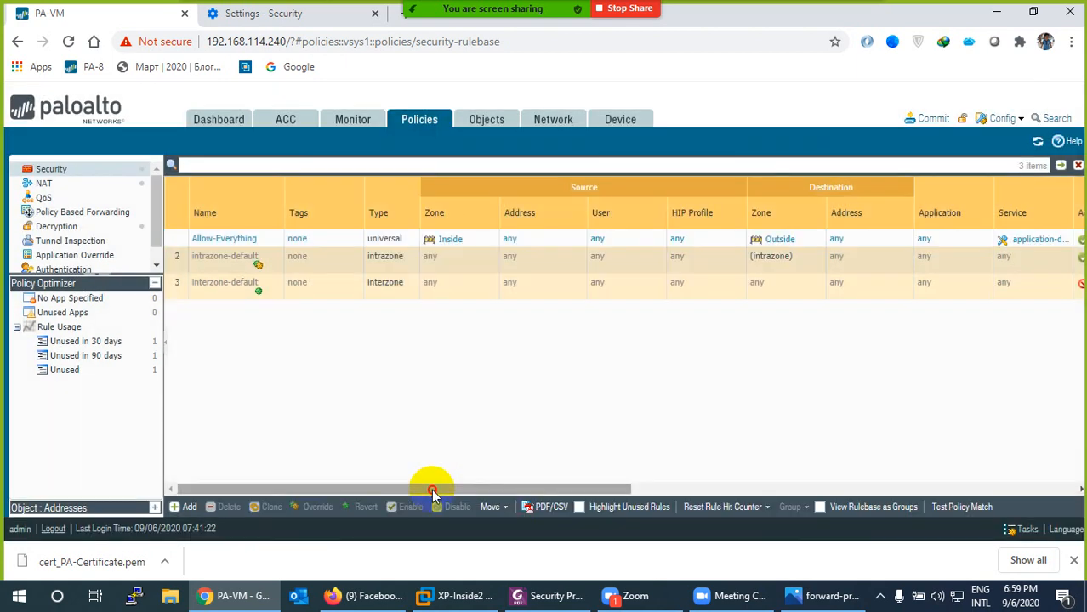
# Step: Check the rule's profile column in the security rulebase and commit all changes to the firewall
pyautogui.moveTo(432, 490); pyautogui.dragTo(693, 489)
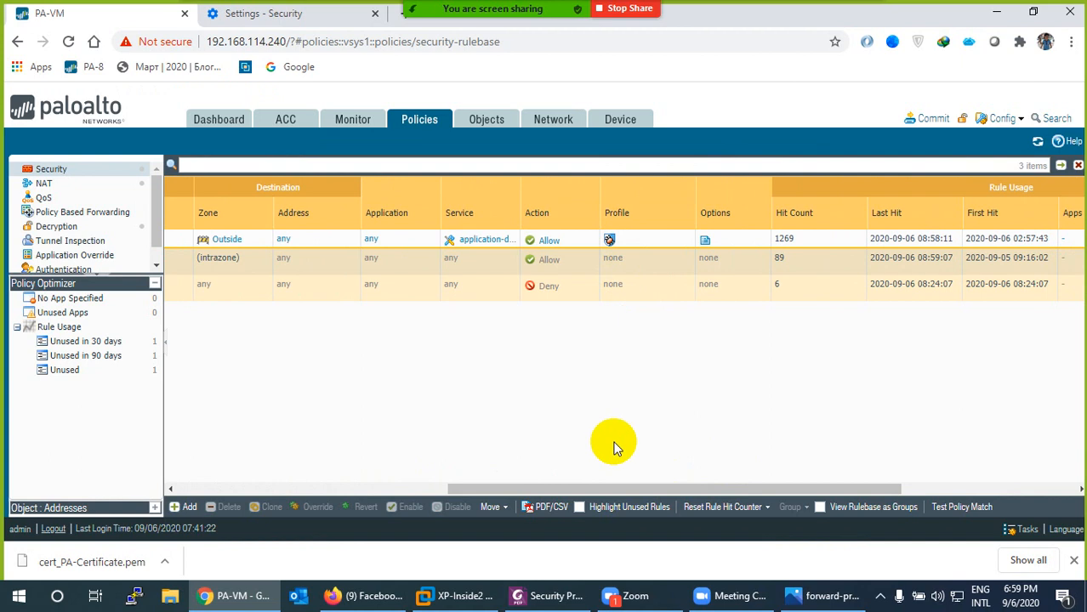
pyautogui.moveTo(606, 483); pyautogui.dragTo(358, 485)
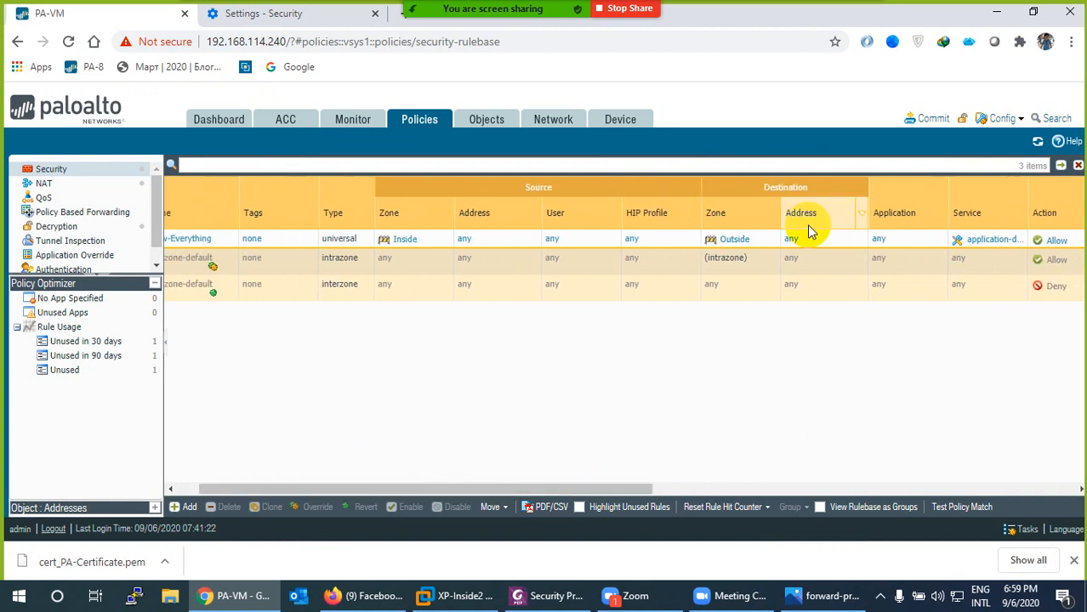
pyautogui.click(928, 121)
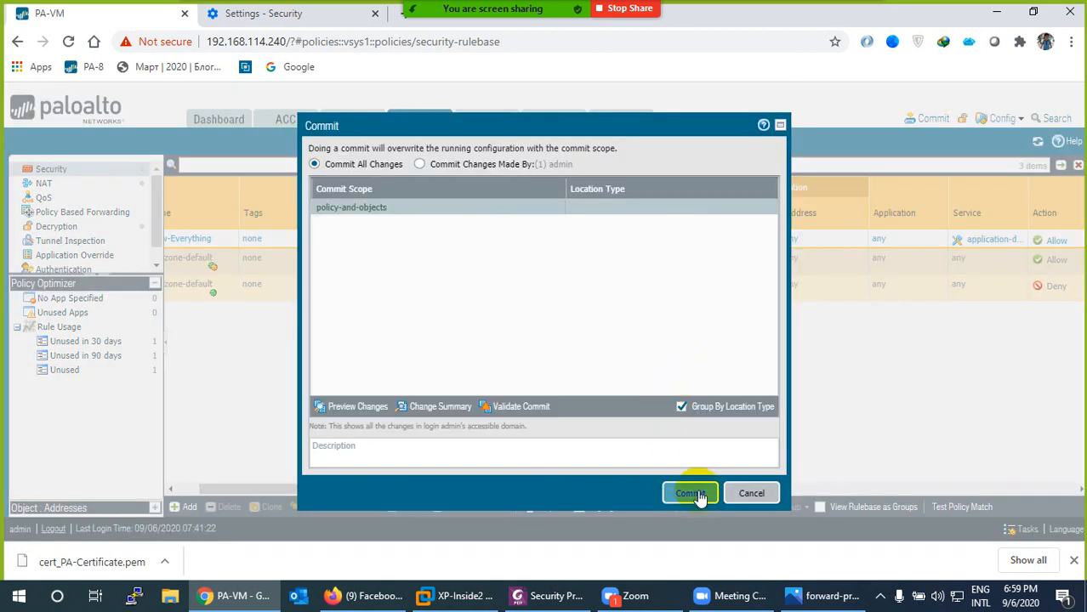
pyautogui.click(693, 497)
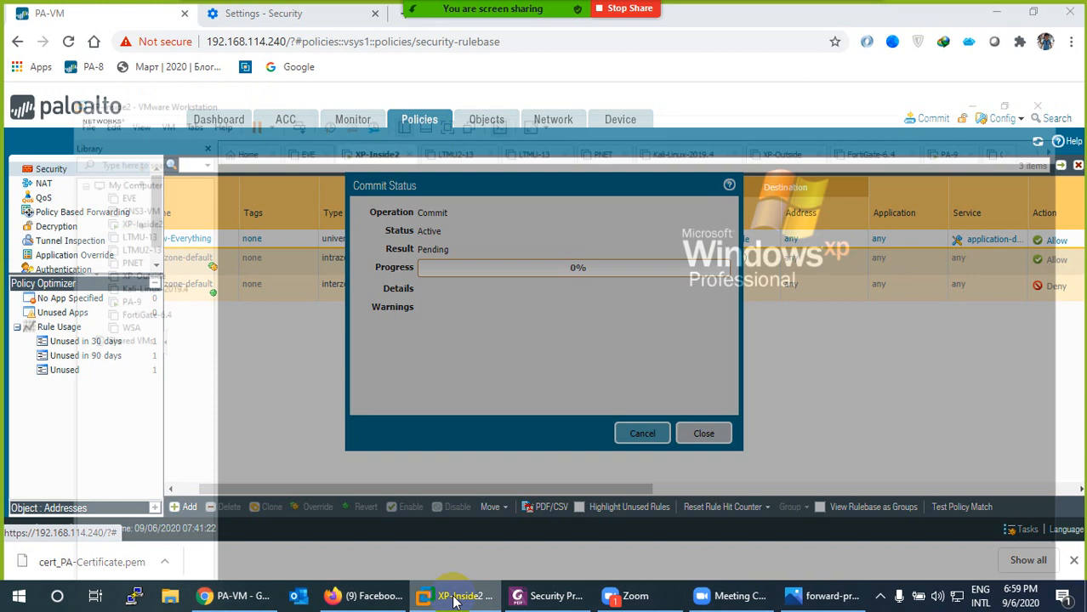
# Step: Switch to the XP-Inside2 virtual machine in VMware Workstation and download eicar_com.zip from the EICAR test page
pyautogui.click(450, 596)
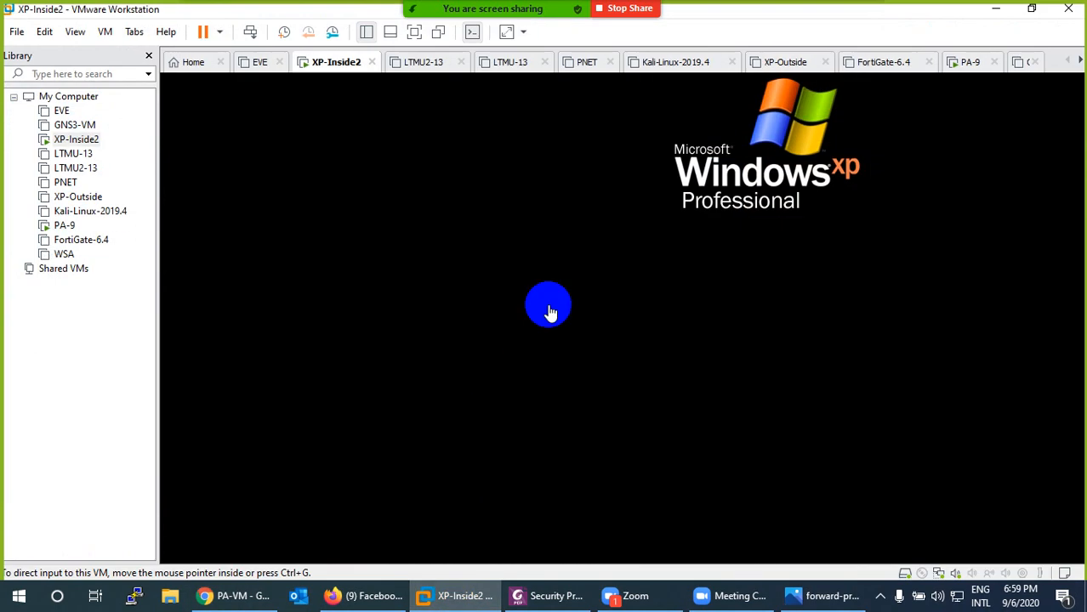
pyautogui.click(548, 312)
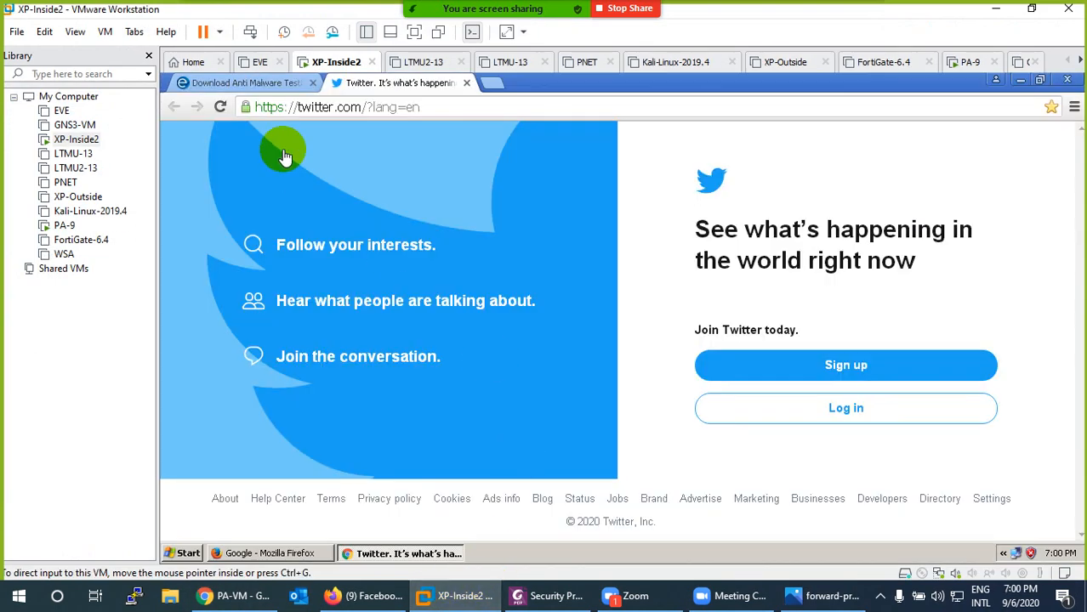
pyautogui.click(276, 85)
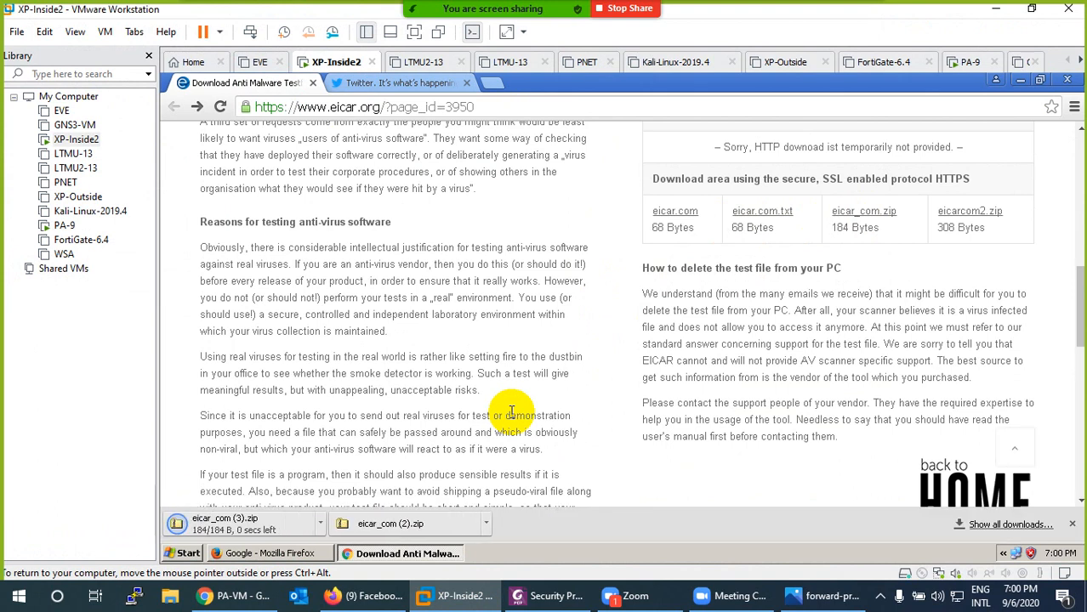
# Step: Switch to the firewall's browser window to check the commit status, and close the Facebook window in Firefox
pyautogui.click(234, 595)
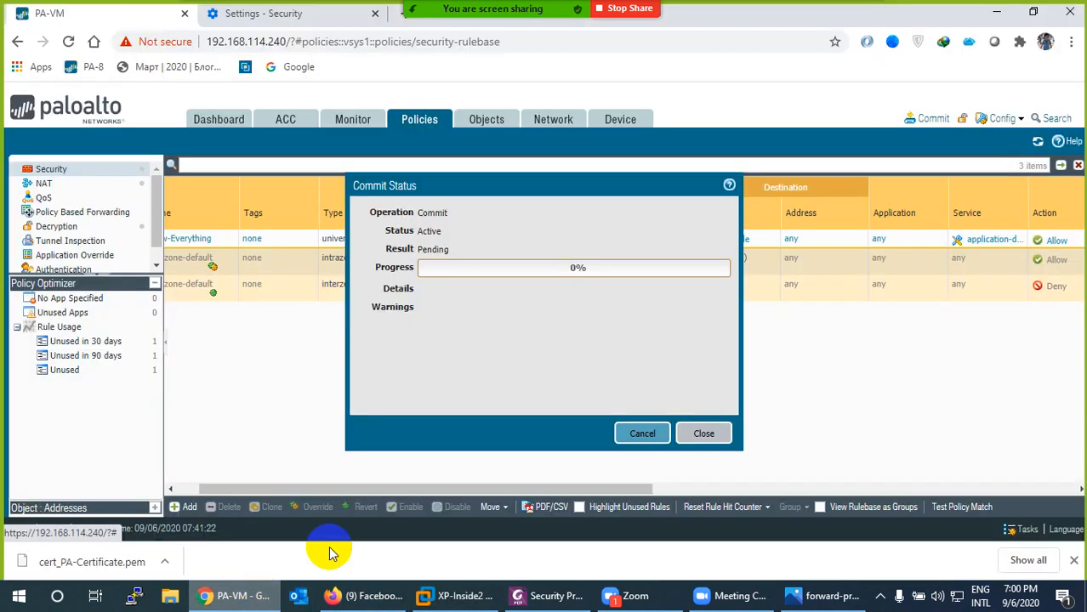
pyautogui.click(366, 595)
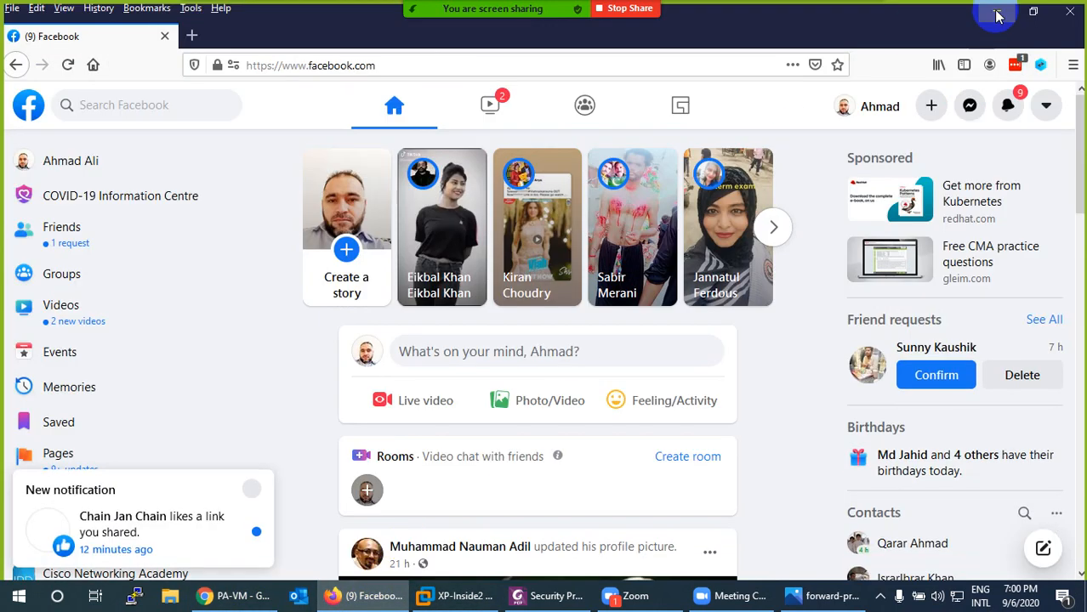
pyautogui.click(1063, 14)
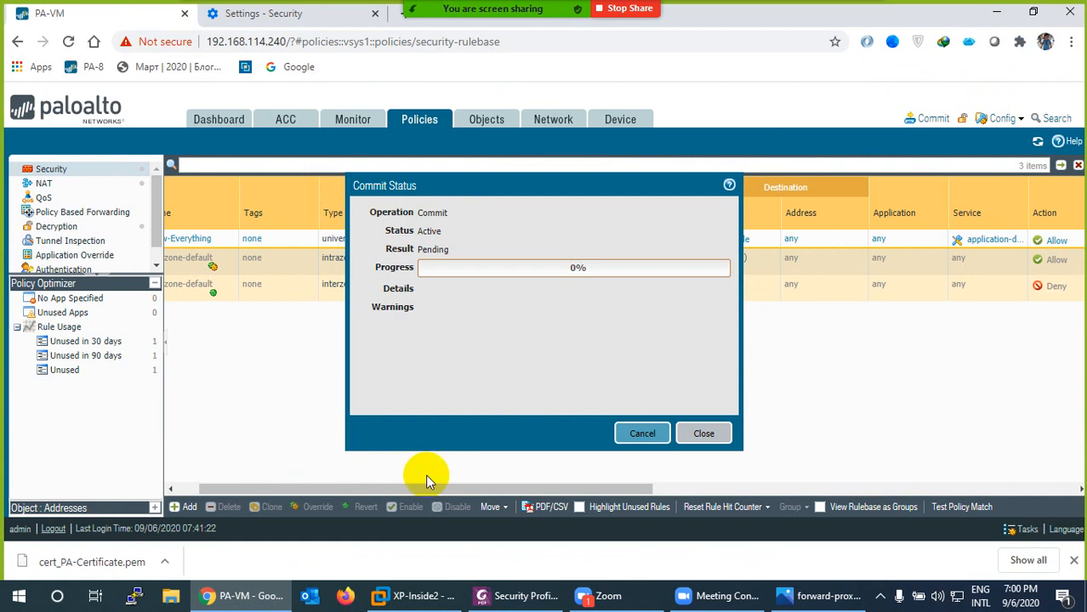
# Step: Return to the XP-Inside2 virtual machine and highlight SSL in the EICAR page's HTTPS download area heading
pyautogui.click(391, 595)
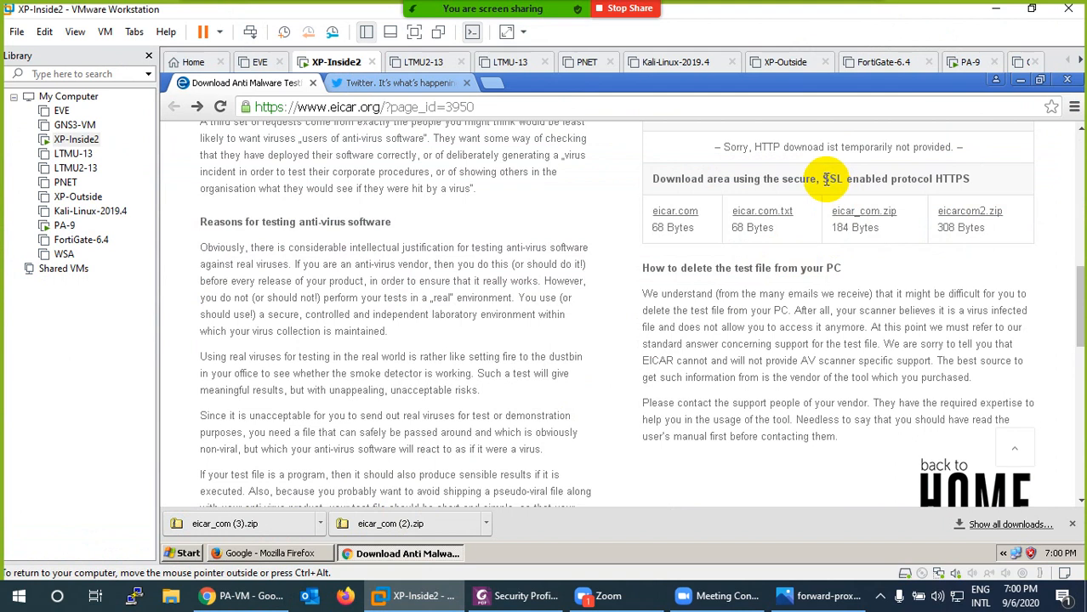
pyautogui.moveTo(824, 178); pyautogui.dragTo(846, 178)
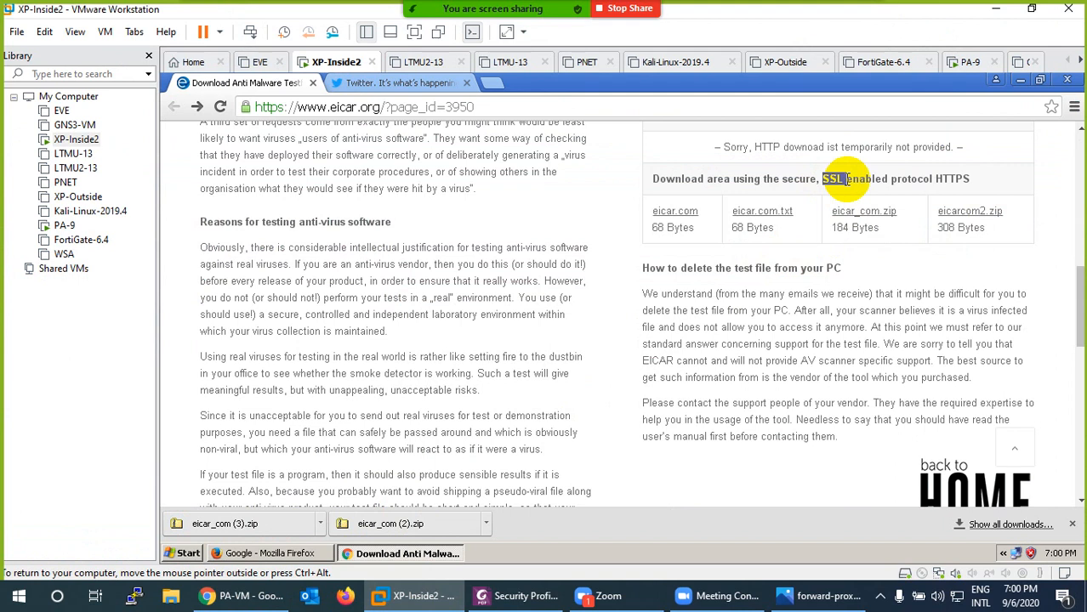
# Step: Switch to the firewall's browser window, dismiss the commit status, and view the available software versions for the device
pyautogui.click(273, 602)
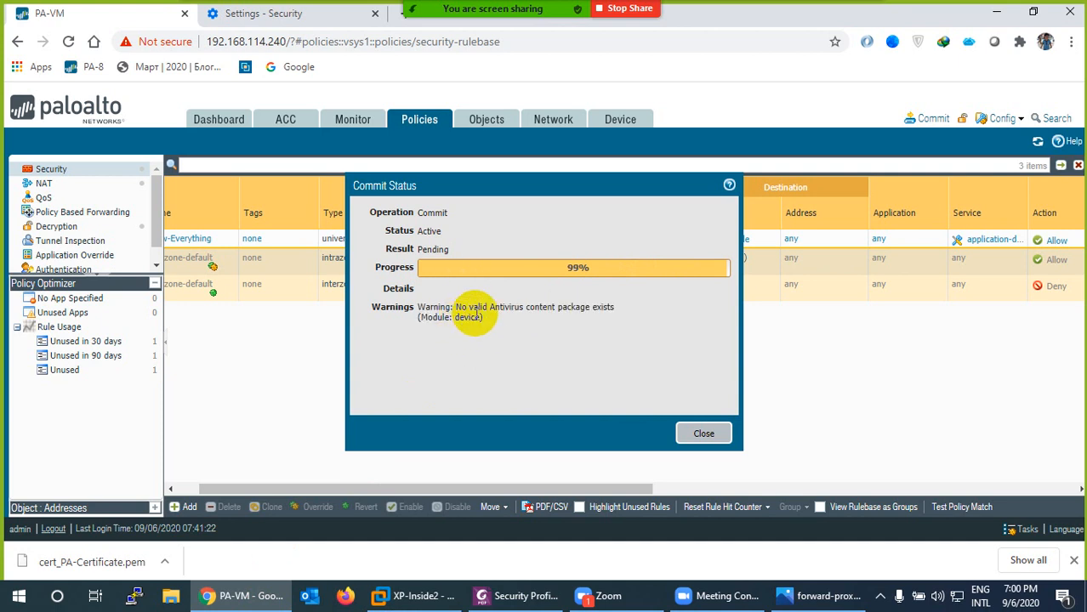
pyautogui.click(701, 434)
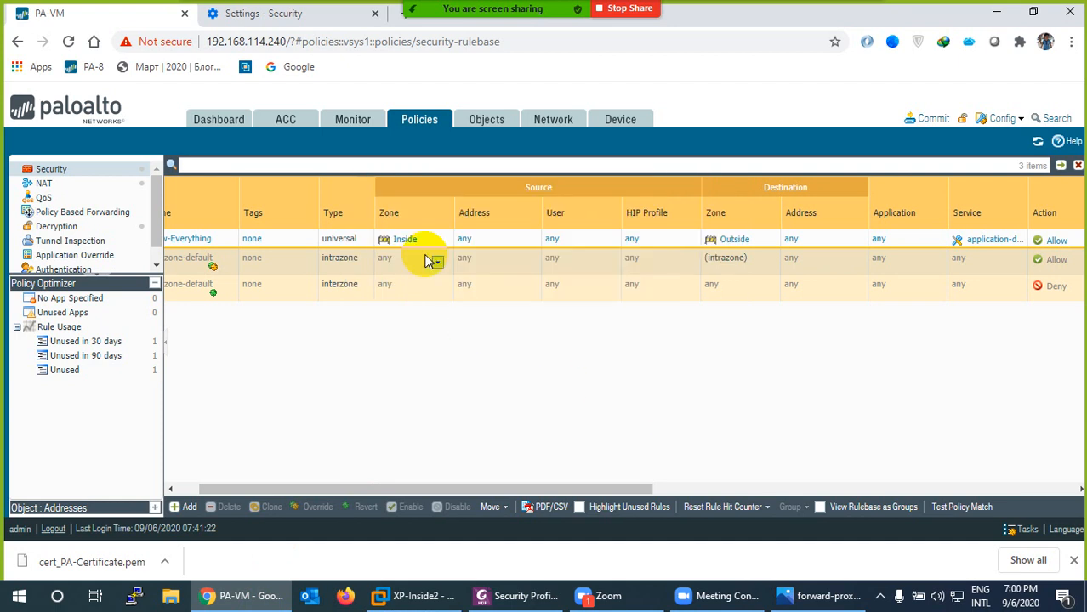
pyautogui.click(625, 123)
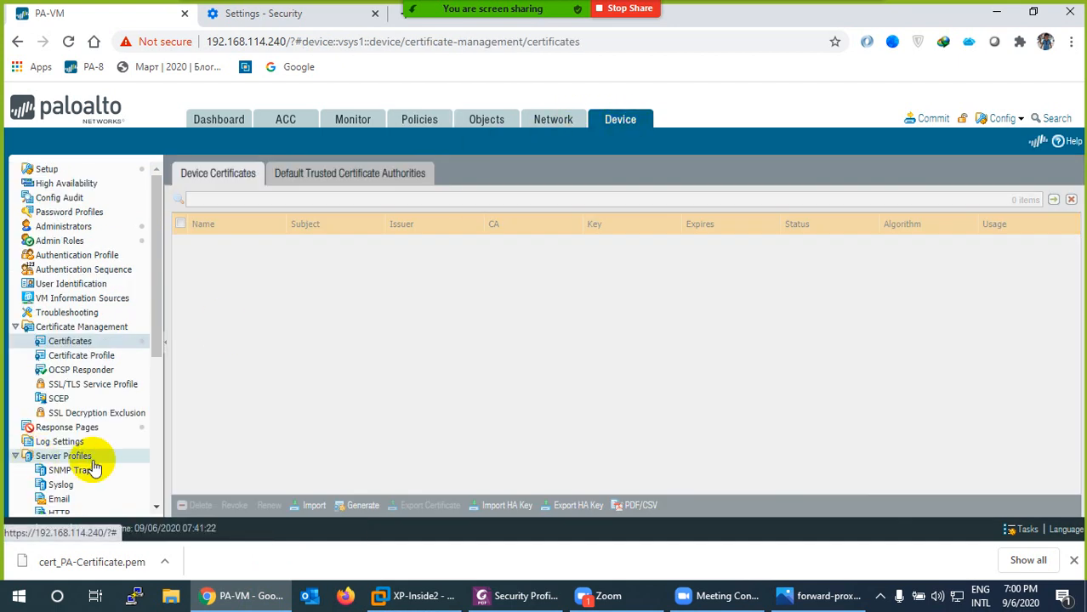
pyautogui.scroll(-6, 93, 467)
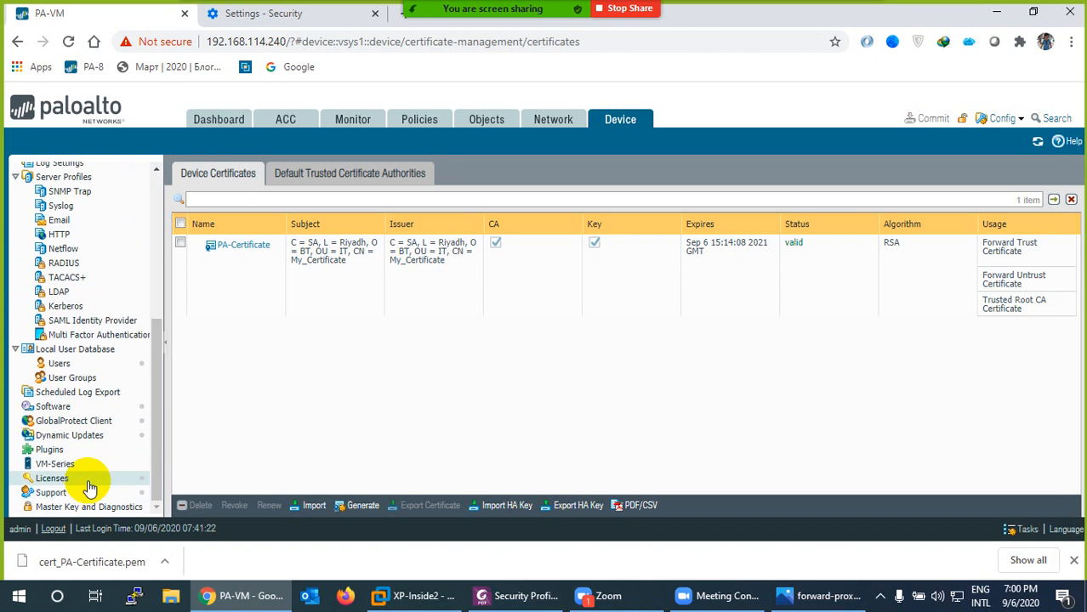
pyautogui.click(60, 408)
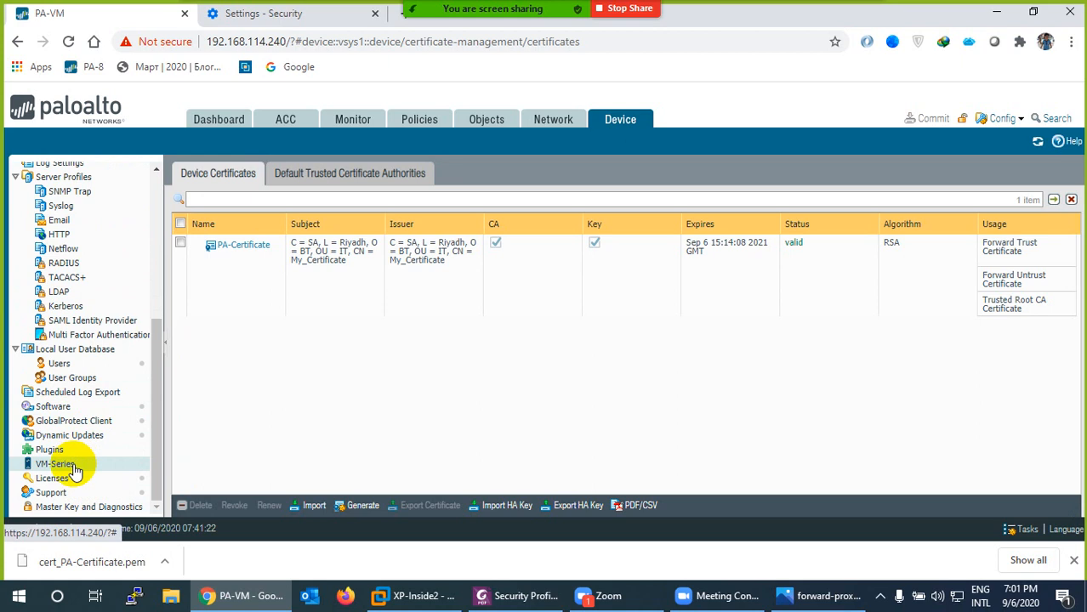
pyautogui.click(68, 407)
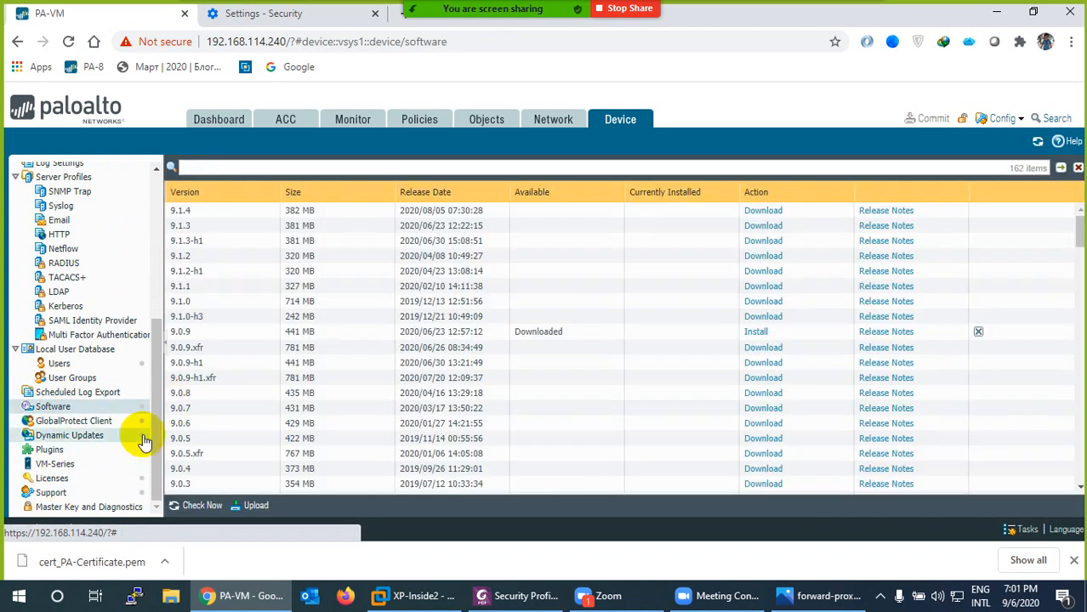
# Step: Review the Applications and Threats, GlobalProtect and WildFire packages in the device's dynamic updates
pyautogui.click(85, 443)
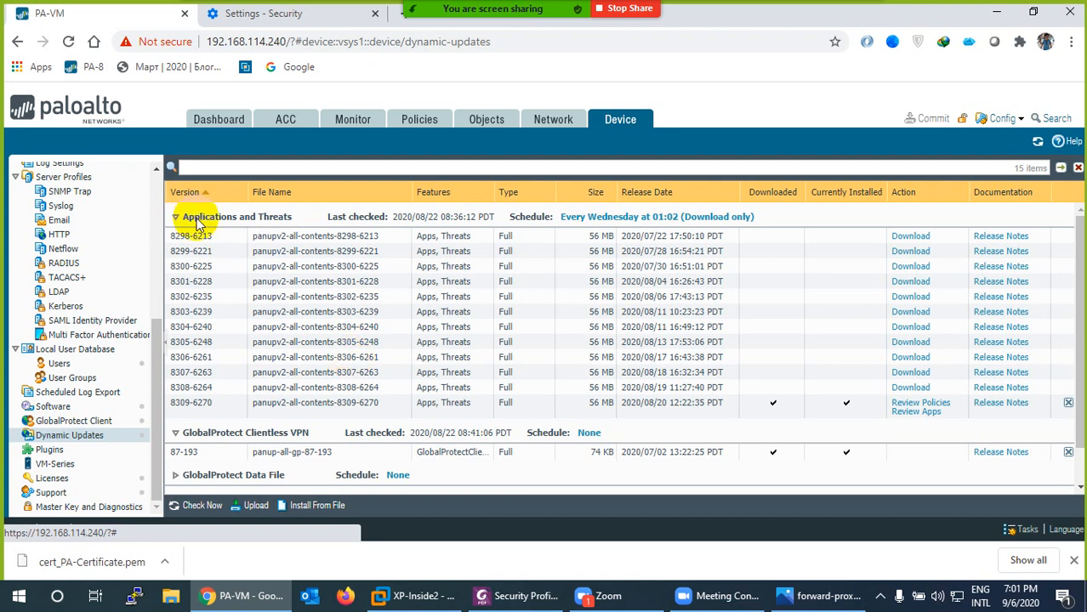
pyautogui.scroll(-2, 286, 340)
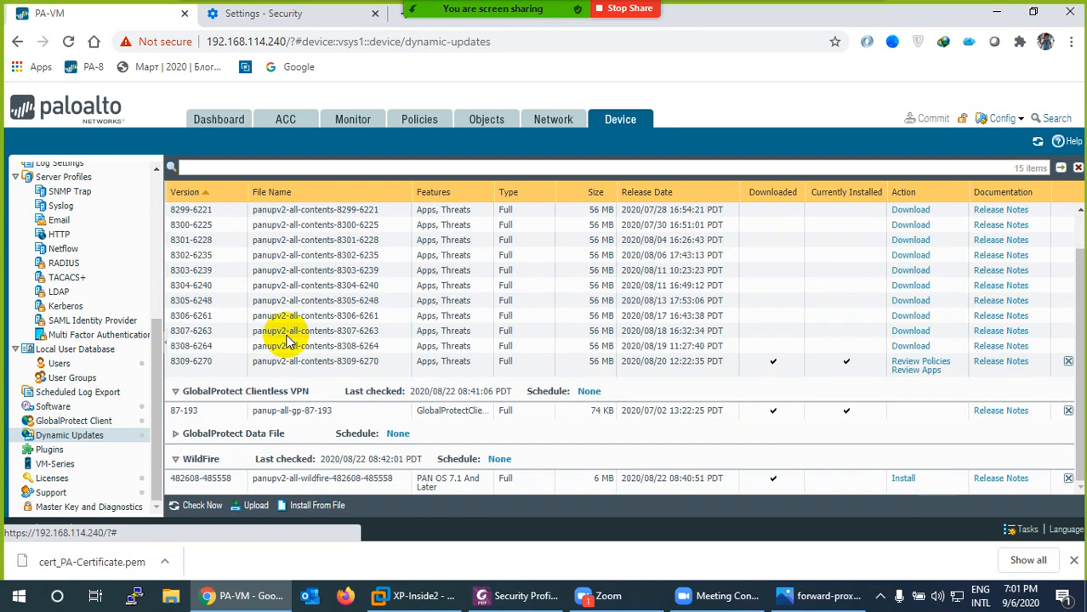
pyautogui.scroll(1, 285, 340)
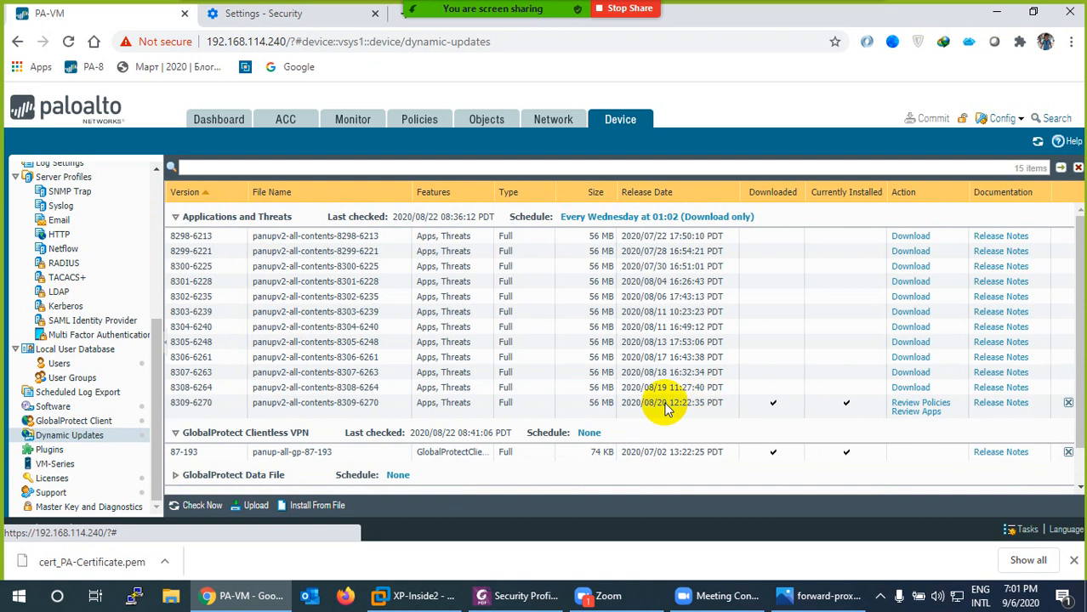
# Step: Check the installed threat version in the General Information of the firewall's dashboard
pyautogui.click(227, 124)
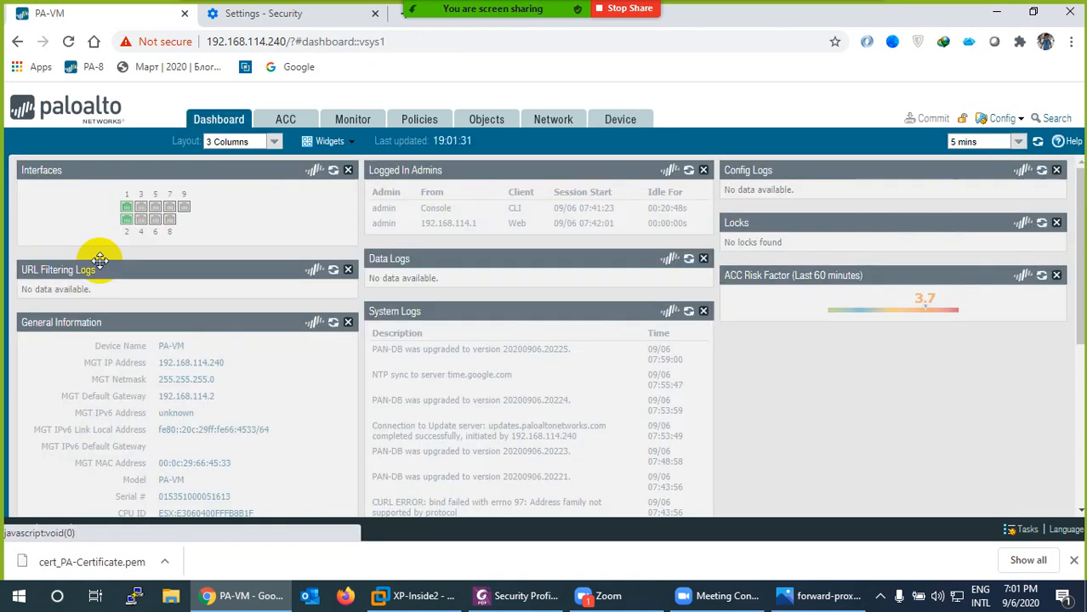
pyautogui.scroll(-3, 131, 380)
pyautogui.scroll(-2, 134, 384)
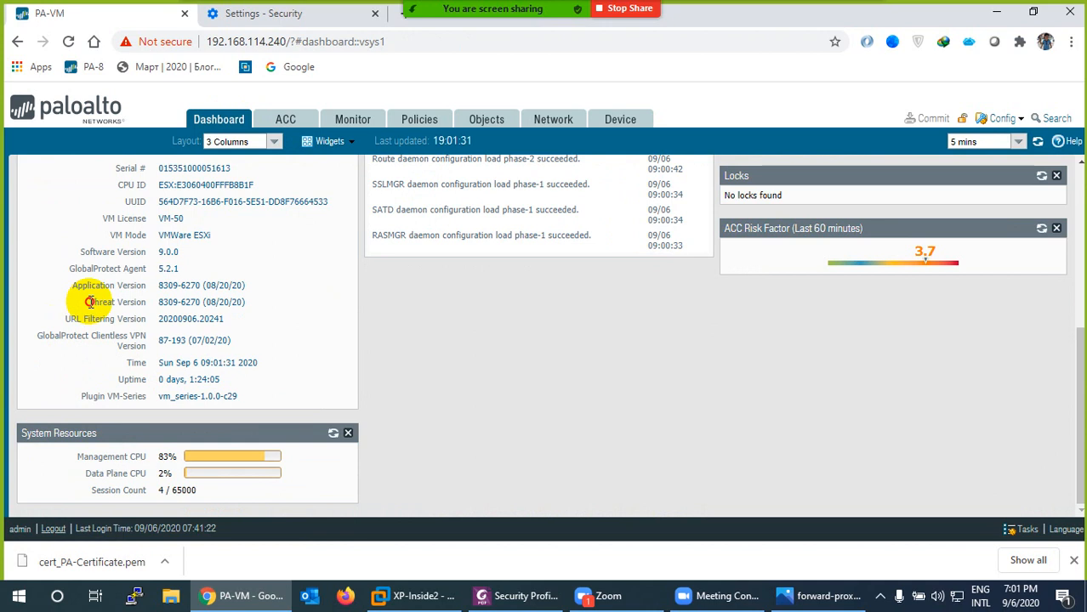
pyautogui.moveTo(89, 302); pyautogui.dragTo(133, 303)
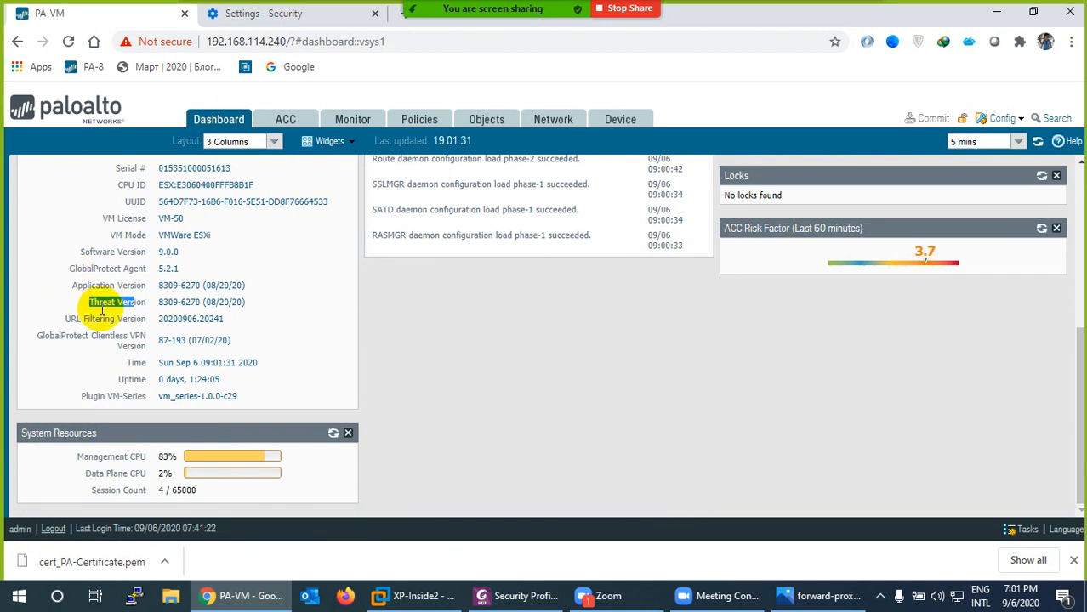
pyautogui.moveTo(159, 302); pyautogui.dragTo(201, 302)
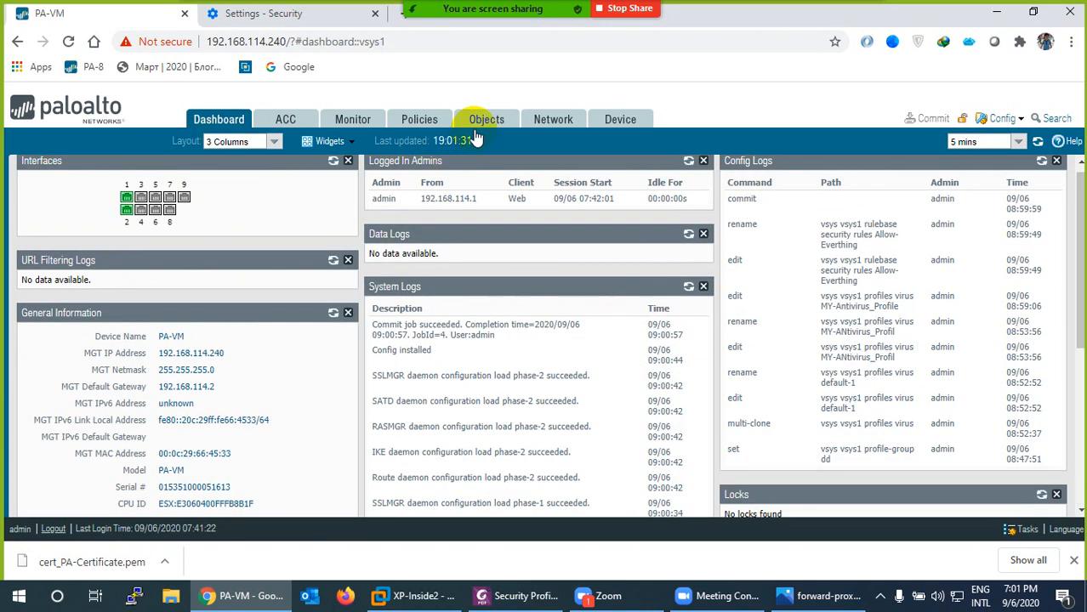
pyautogui.scroll(4, 412, 206)
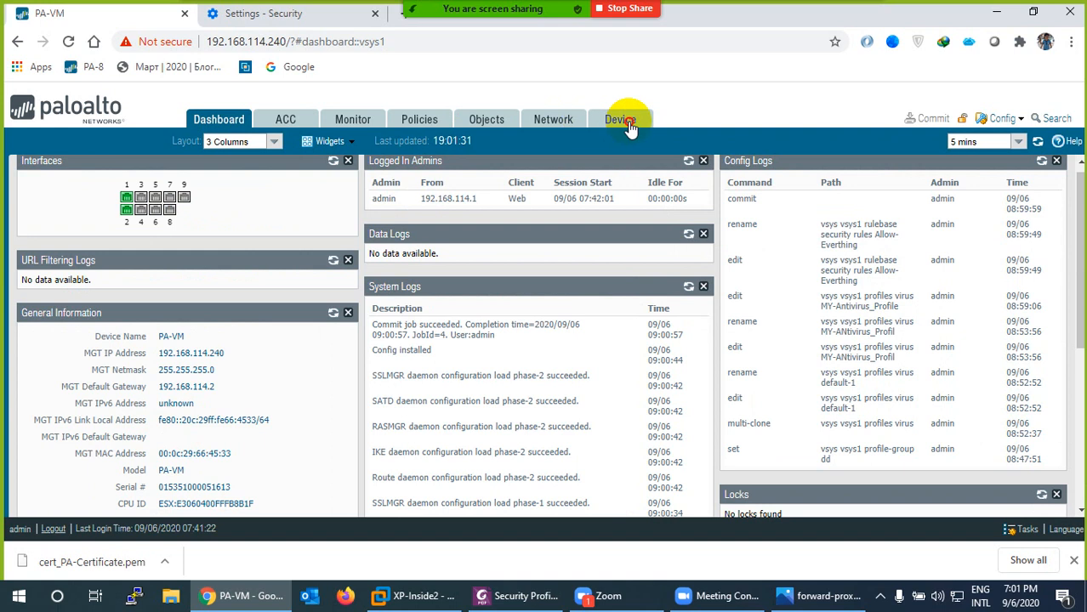
# Step: Download the Applications and Threats package 8308-6264 in the device's dynamic updates and check for new content updates
pyautogui.click(627, 121)
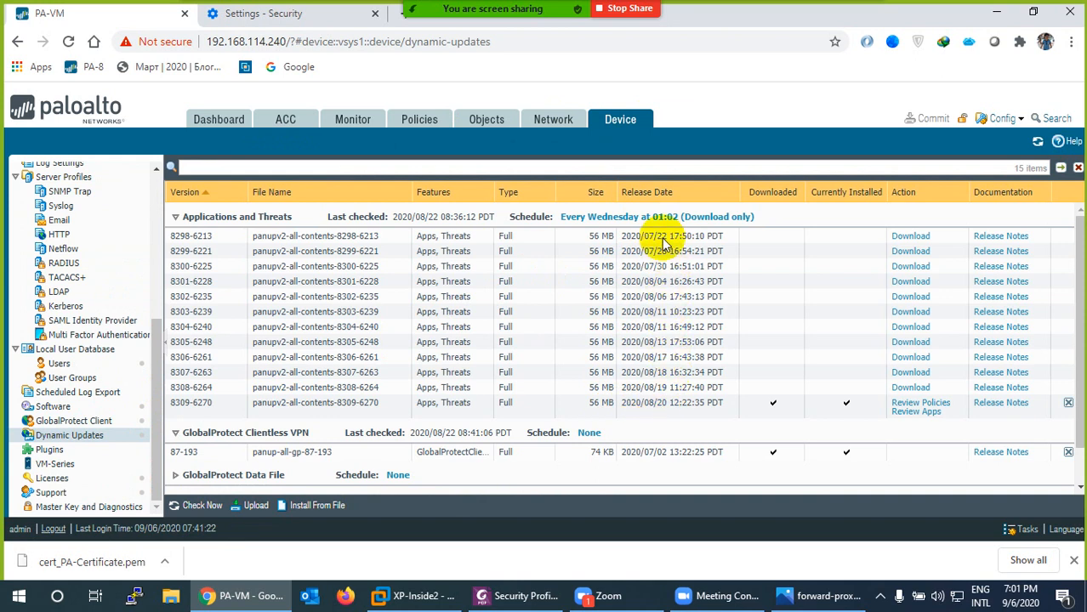
pyautogui.click(649, 407)
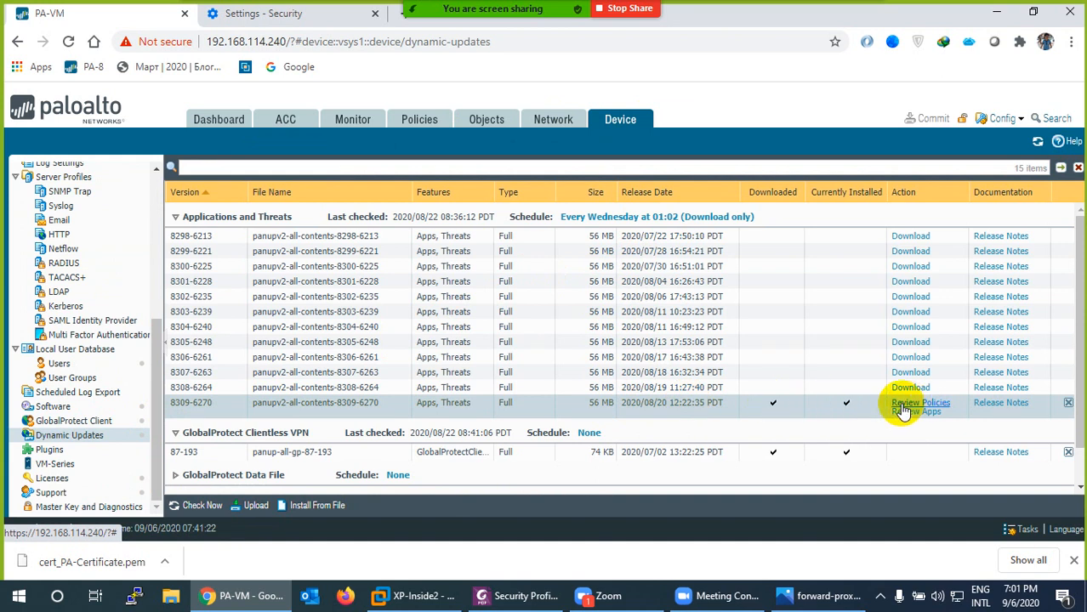
pyautogui.scroll(-2, 705, 412)
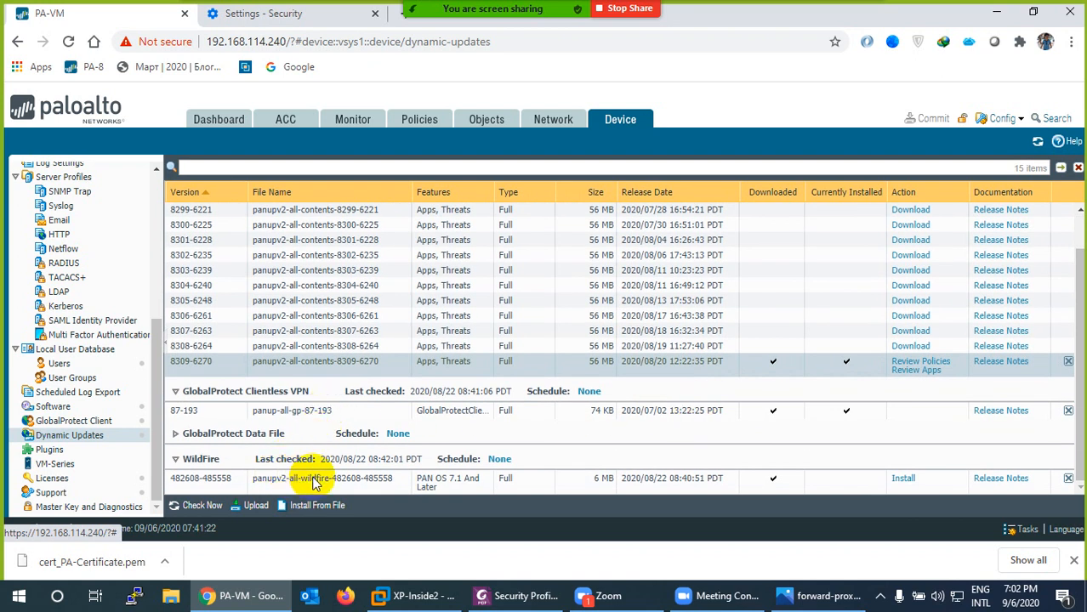
pyautogui.scroll(2, 310, 340)
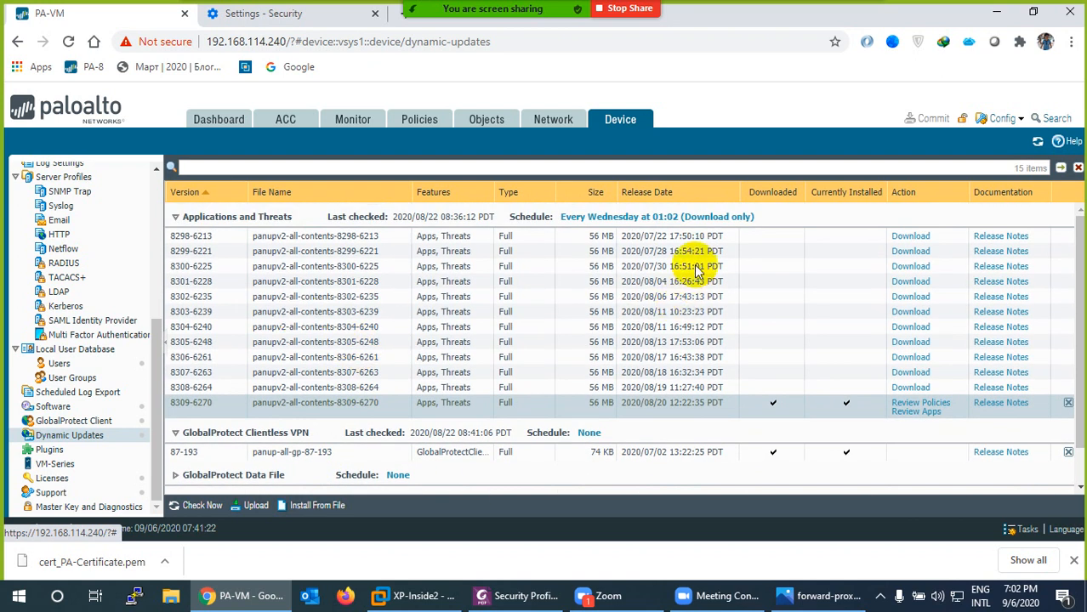
pyautogui.click(651, 390)
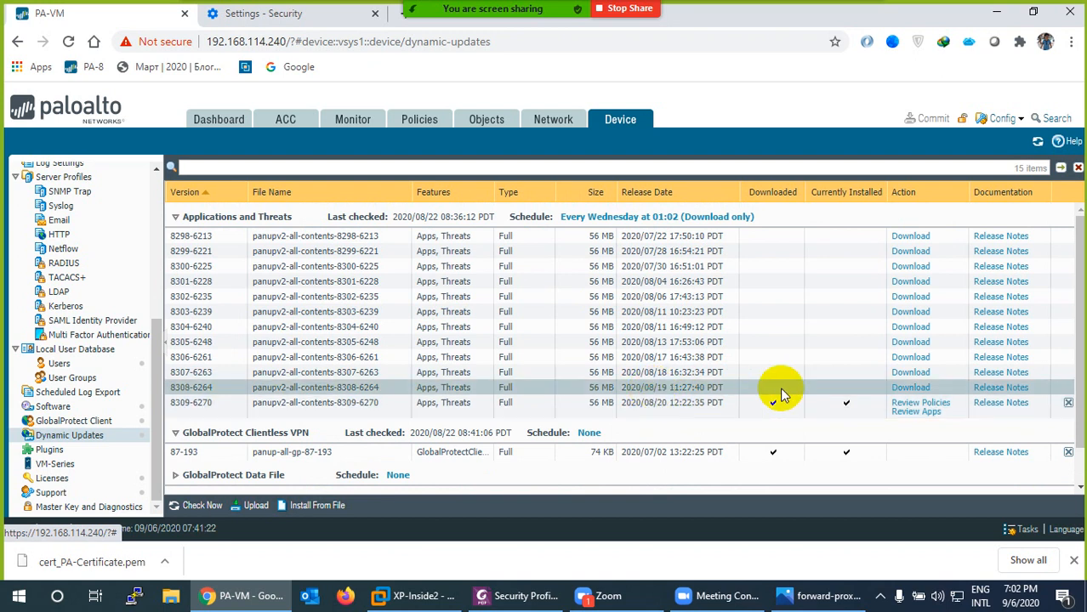
pyautogui.click(910, 387)
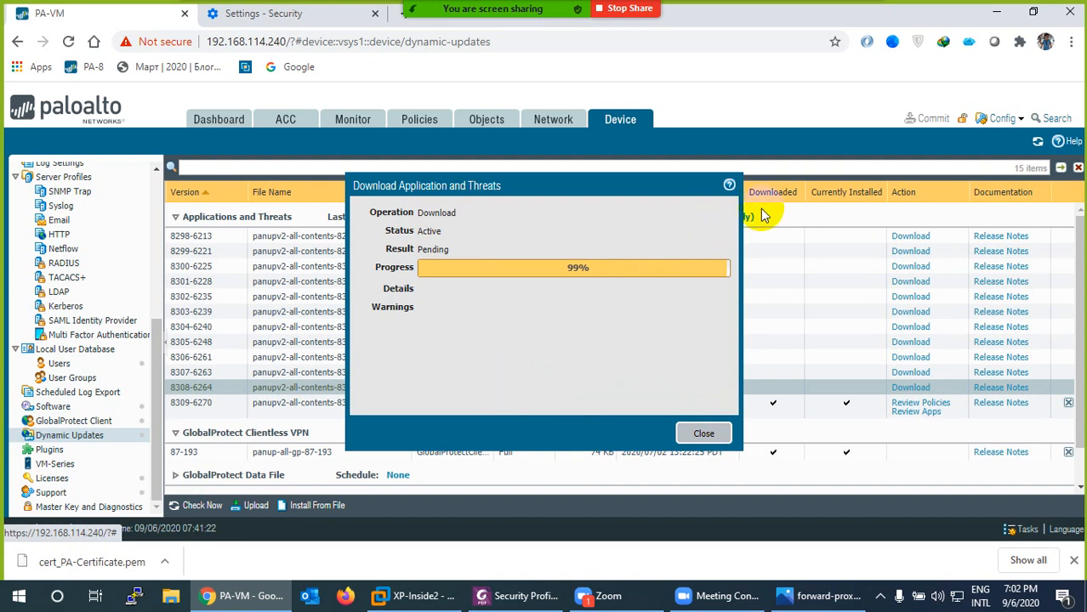
pyautogui.click(702, 432)
pyautogui.click(179, 505)
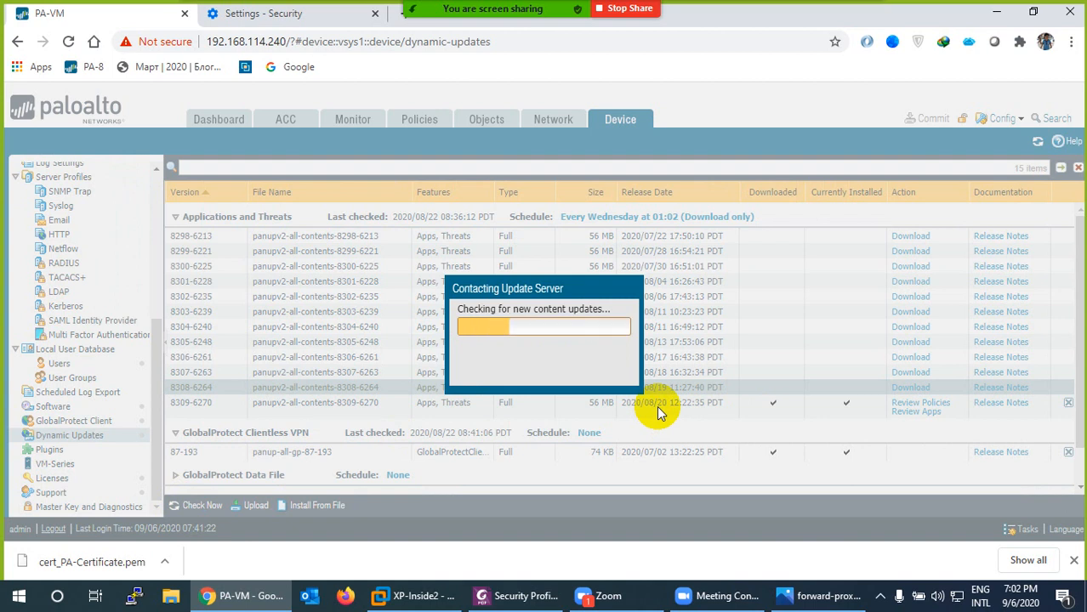
# Step: Switch to the XP-Inside2 virtual machine, try to download eicar_com.zip over HTTPS, and inspect the connection details of the page that loads
pyautogui.click(419, 595)
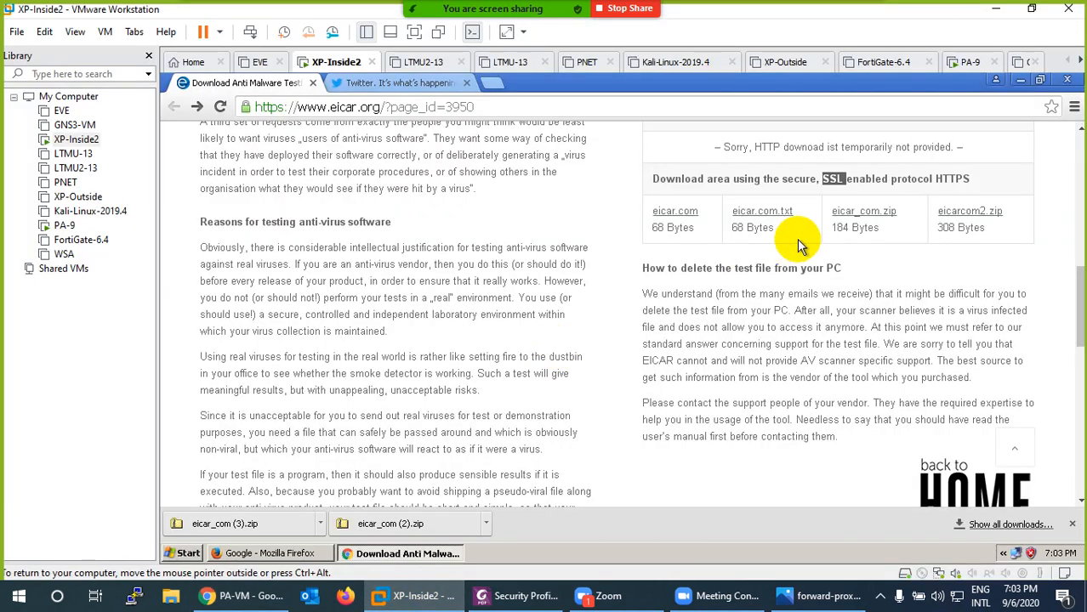
pyautogui.click(861, 217)
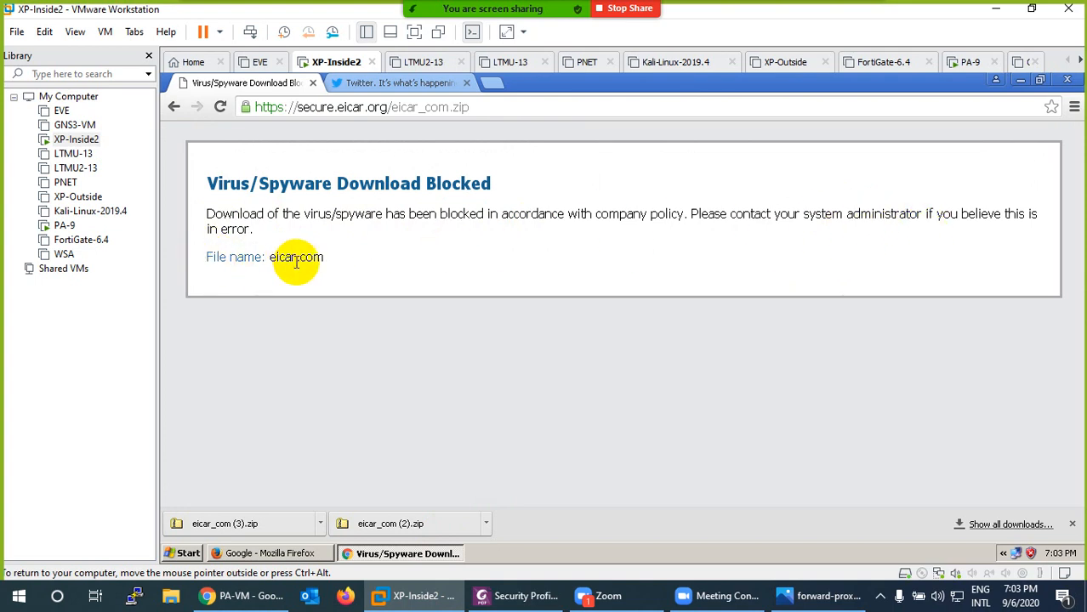
pyautogui.click(245, 107)
pyautogui.click(342, 185)
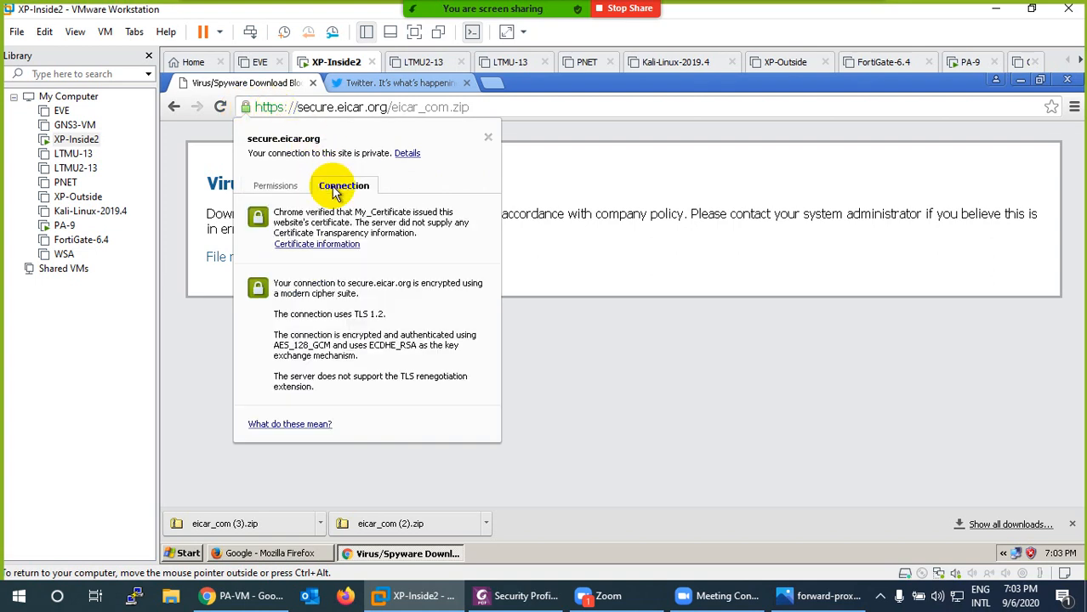
pyautogui.click(488, 137)
# Step: Switch to the firewall's browser window to view the threat log, and check the packet capture setting in MY-Antivirus_Profile
pyautogui.click(242, 598)
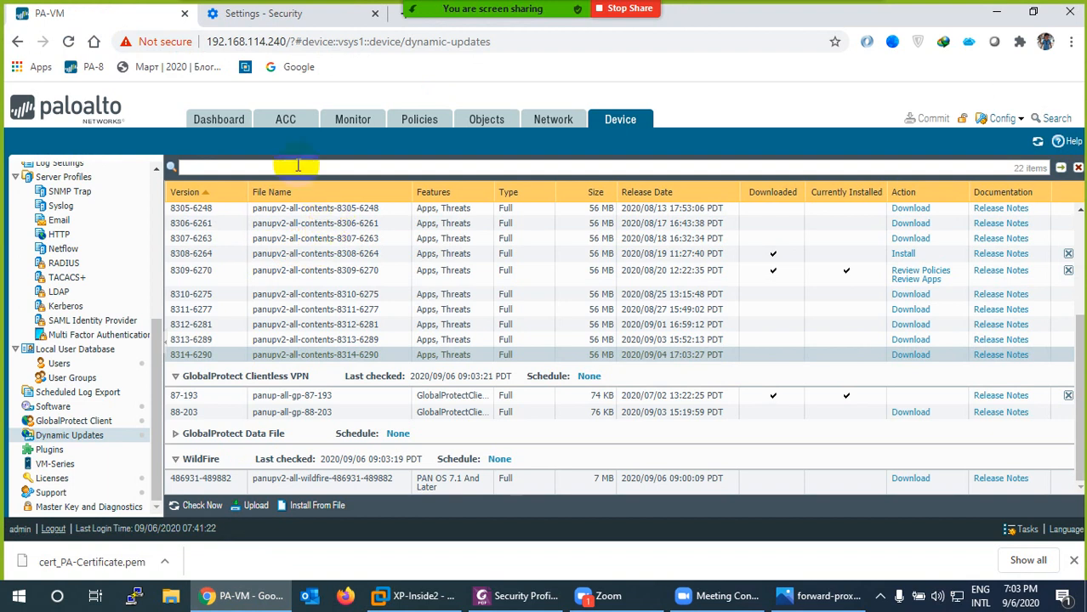
pyautogui.click(351, 122)
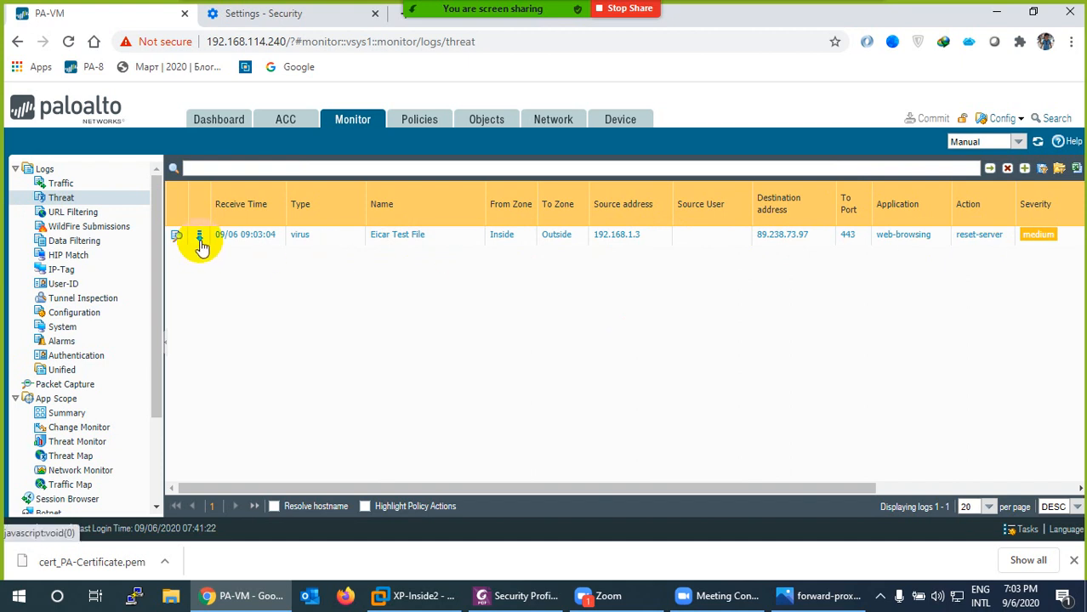
pyautogui.click(489, 121)
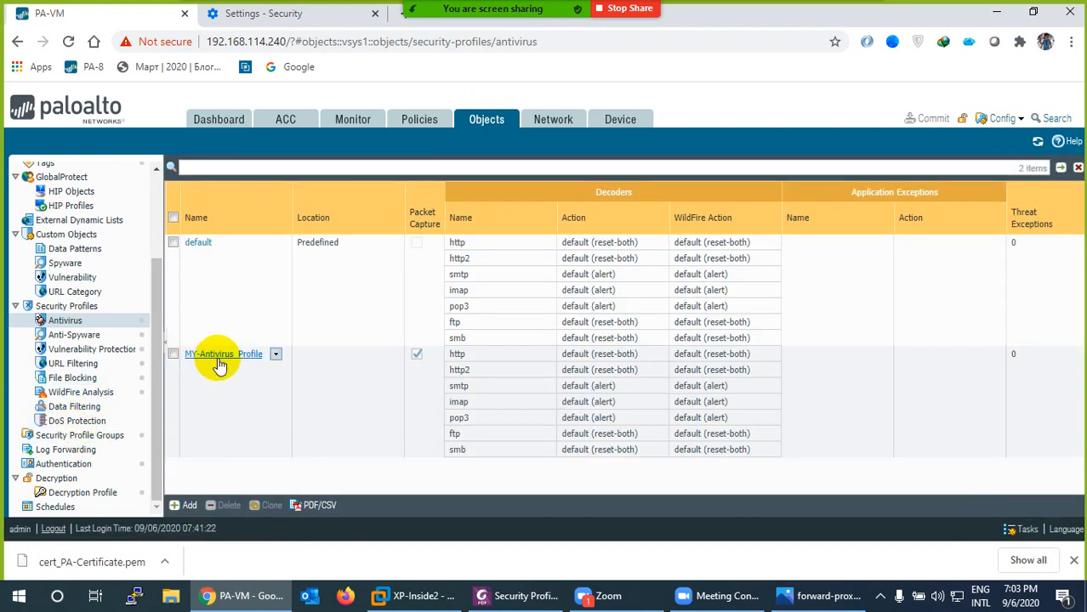
pyautogui.click(222, 356)
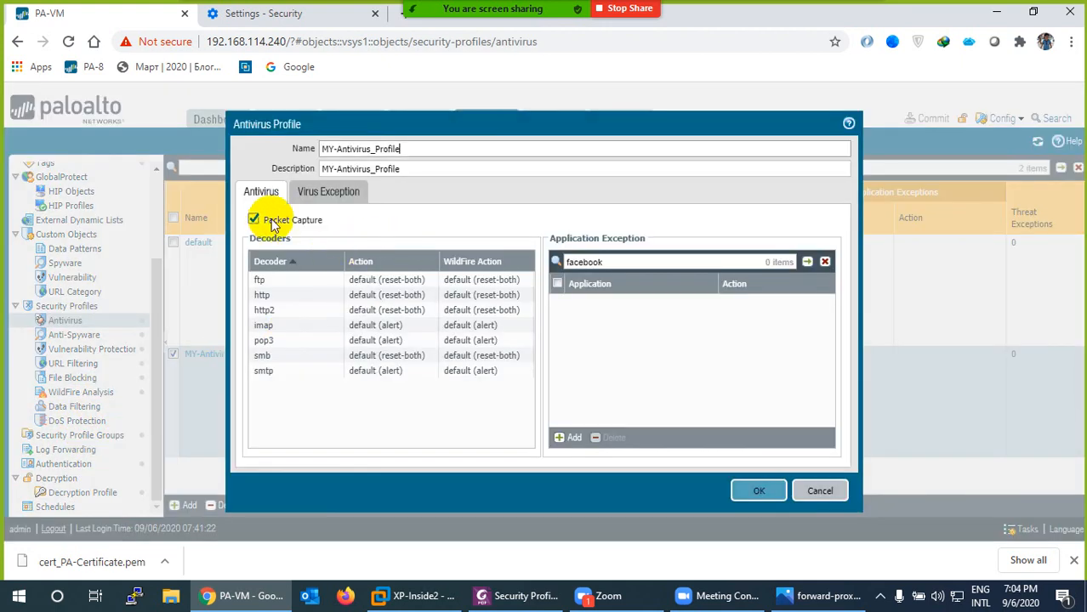
pyautogui.click(812, 491)
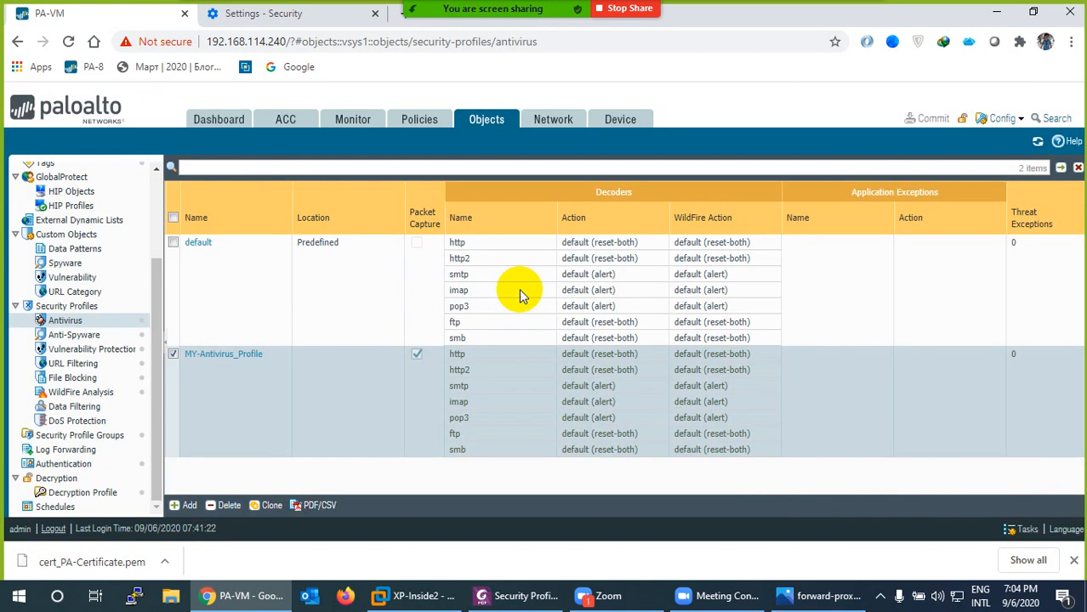
# Step: Export the packet capture of the Eicar Test File entry in the threat log and view the exported pcap file in Wireshark
pyautogui.click(355, 123)
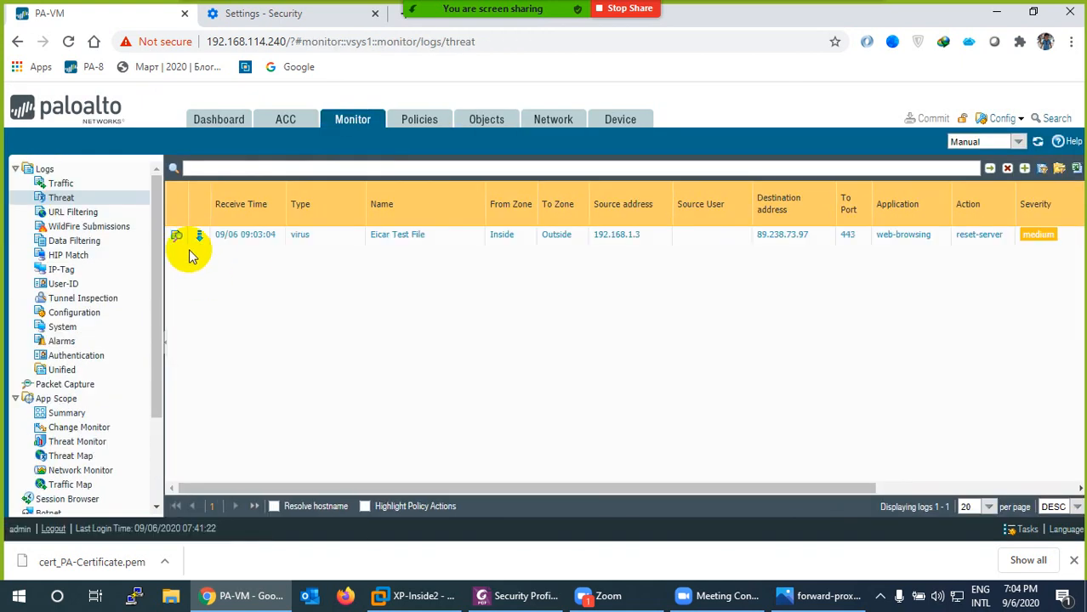
pyautogui.click(199, 238)
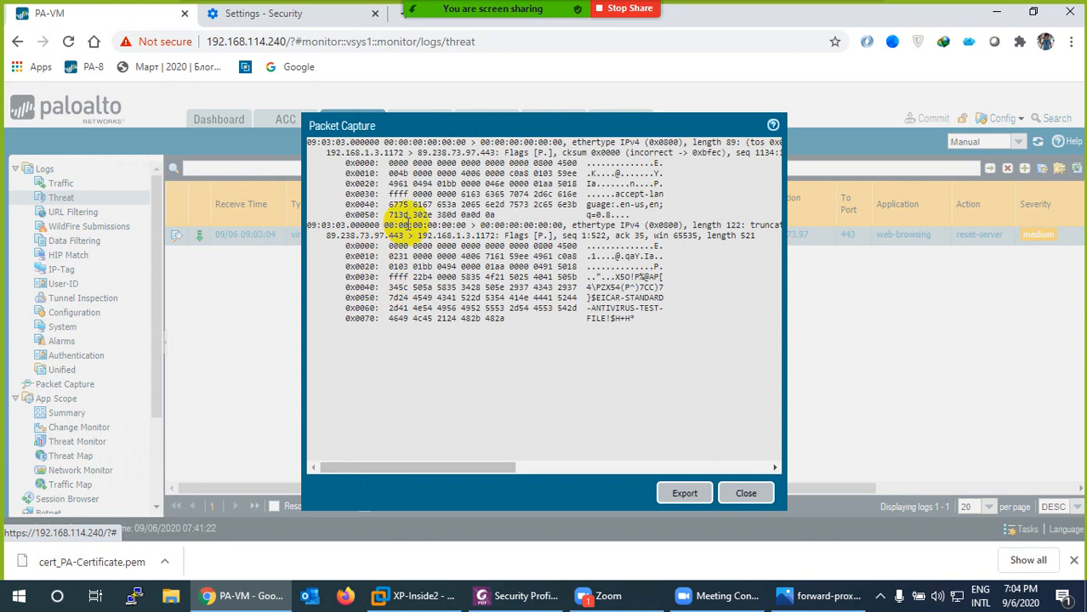
pyautogui.click(680, 493)
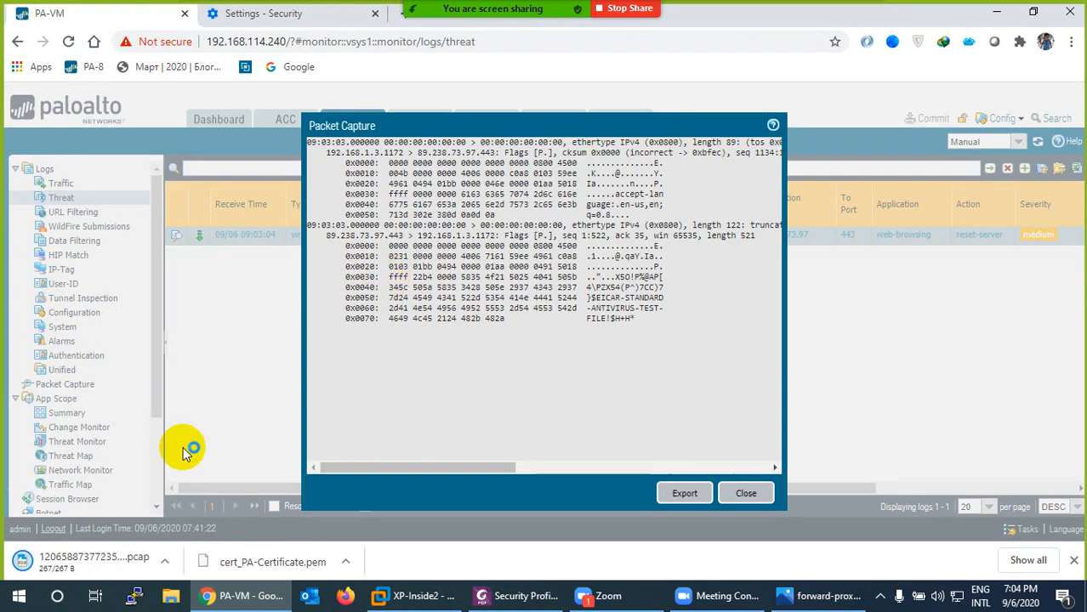
pyautogui.click(748, 493)
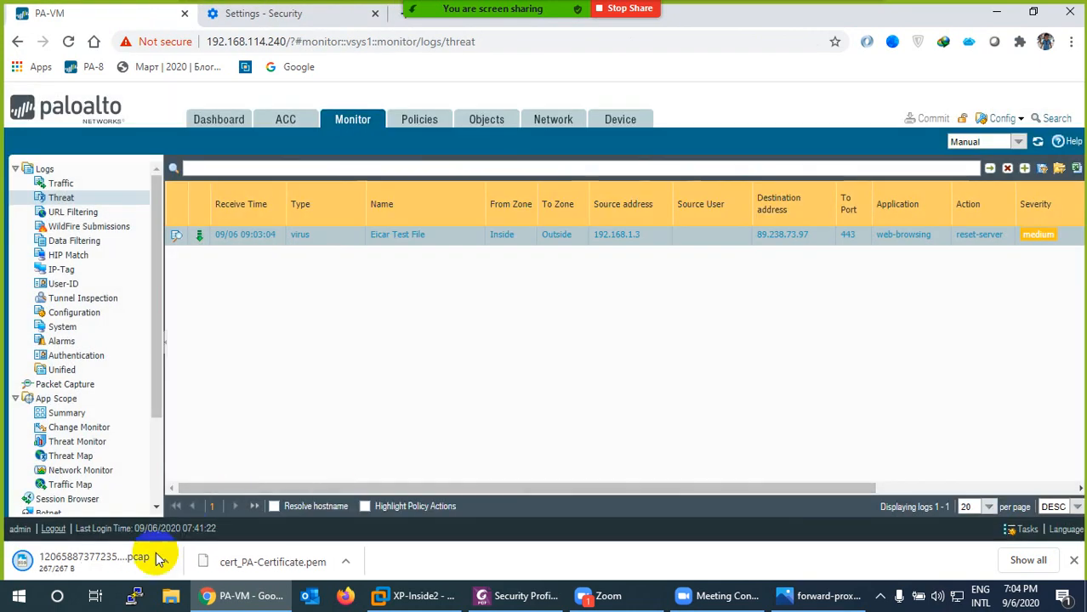
pyautogui.click(102, 558)
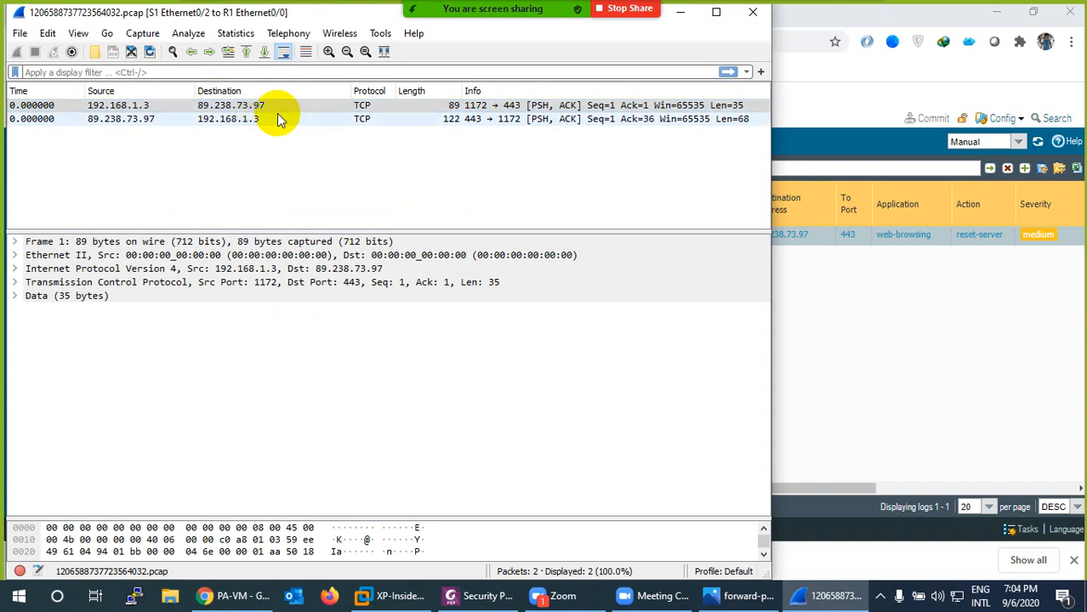
pyautogui.click(752, 16)
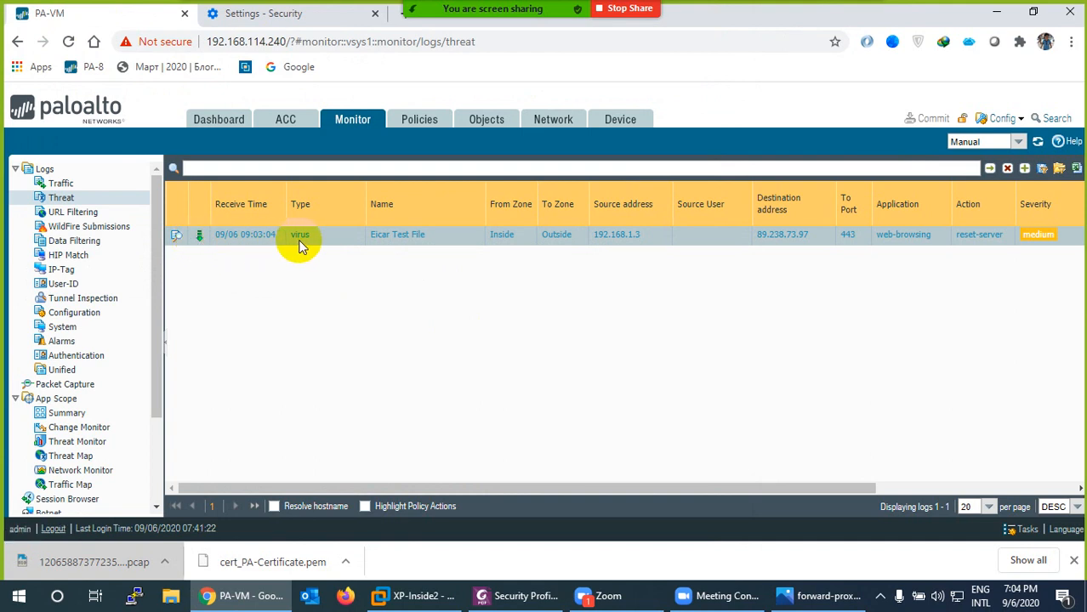
# Step: Compare the blocked download page in the XP-Inside2 virtual machine with the firewall's traffic log, including its Decrypted column, and the threat log
pyautogui.click(400, 598)
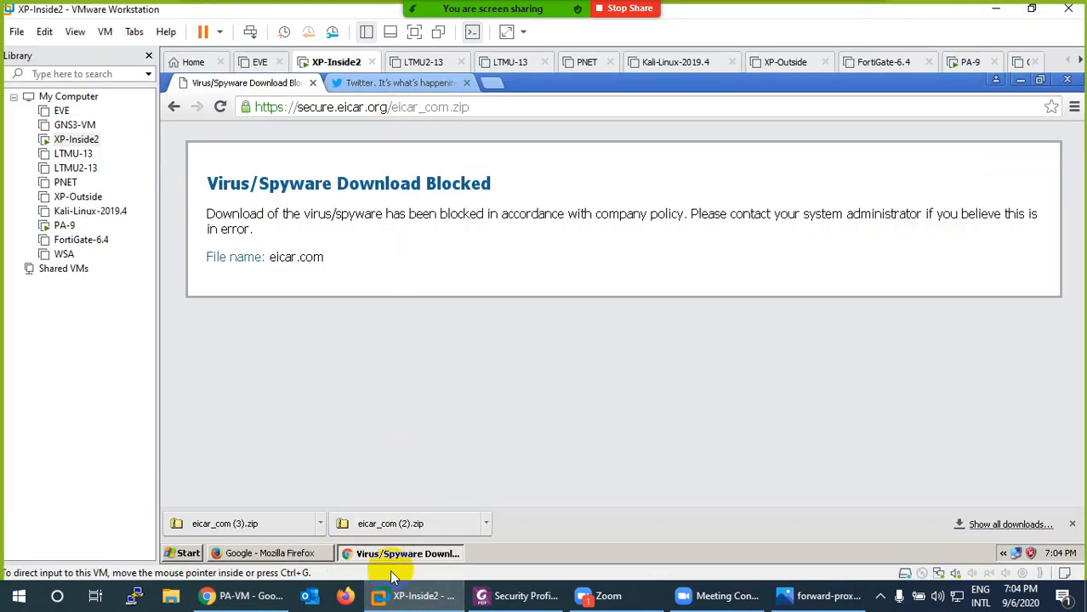
pyautogui.click(394, 602)
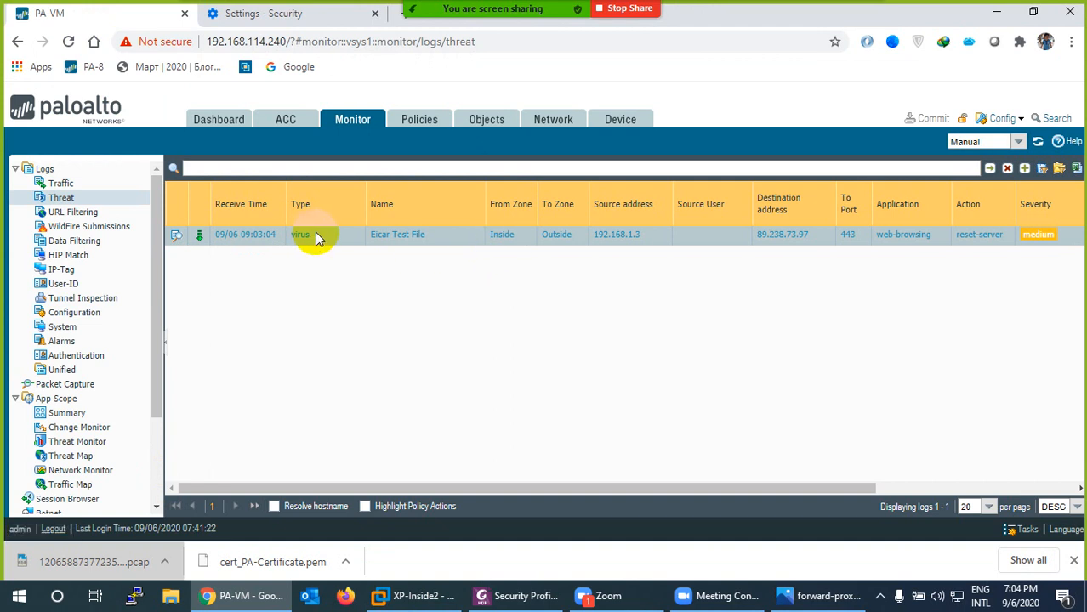
pyautogui.click(60, 183)
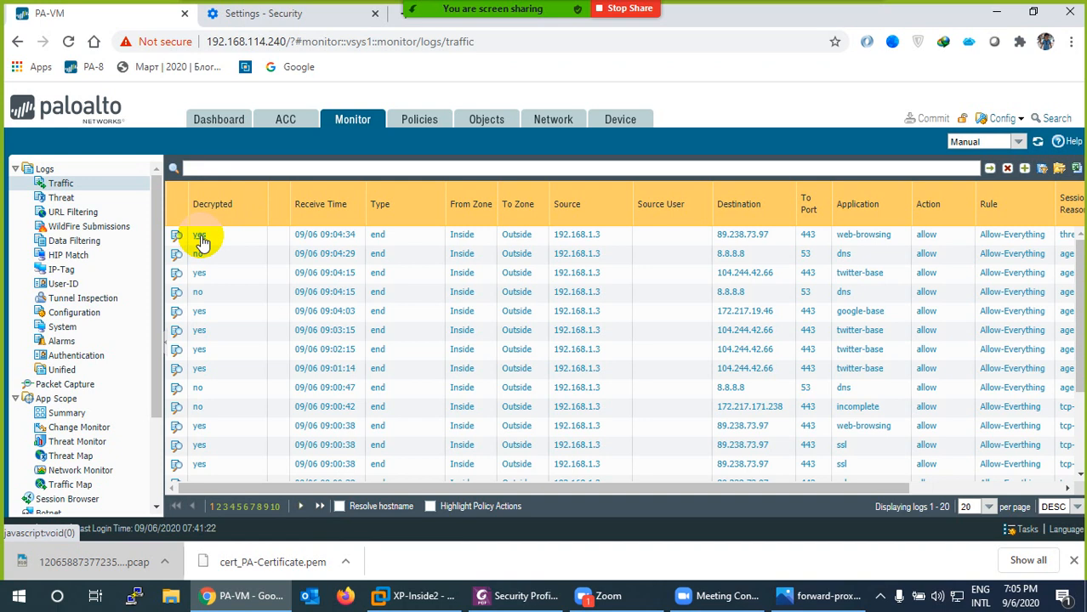
pyautogui.click(405, 595)
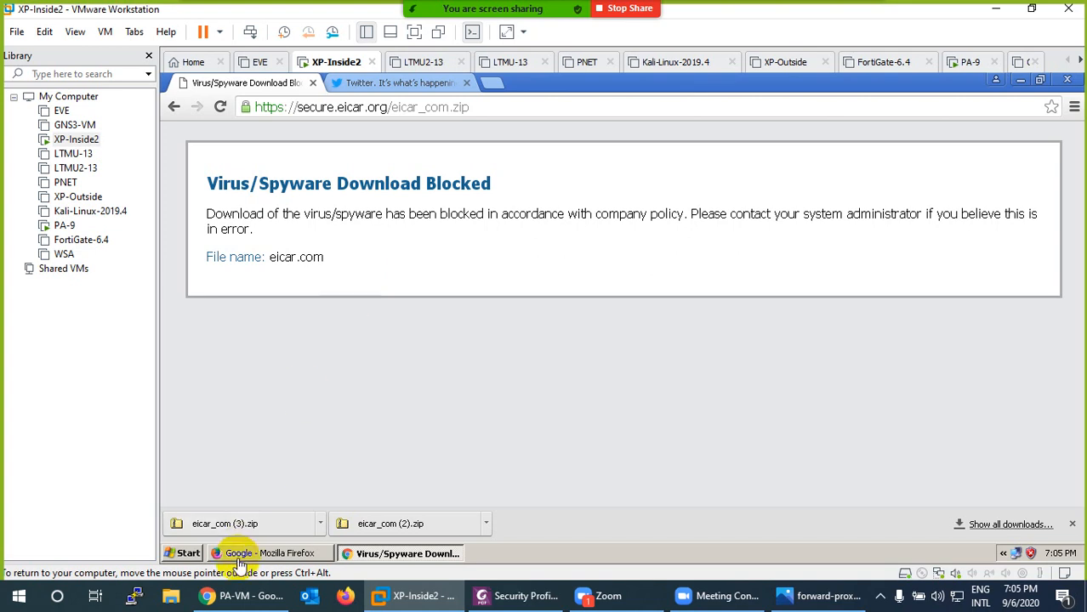
pyautogui.click(233, 595)
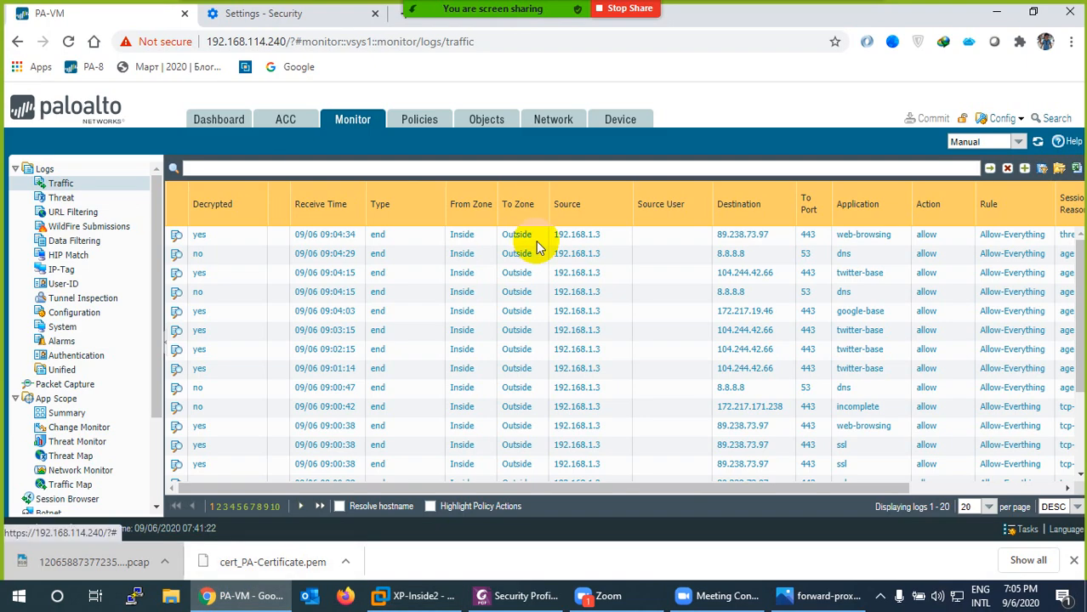
pyautogui.click(61, 197)
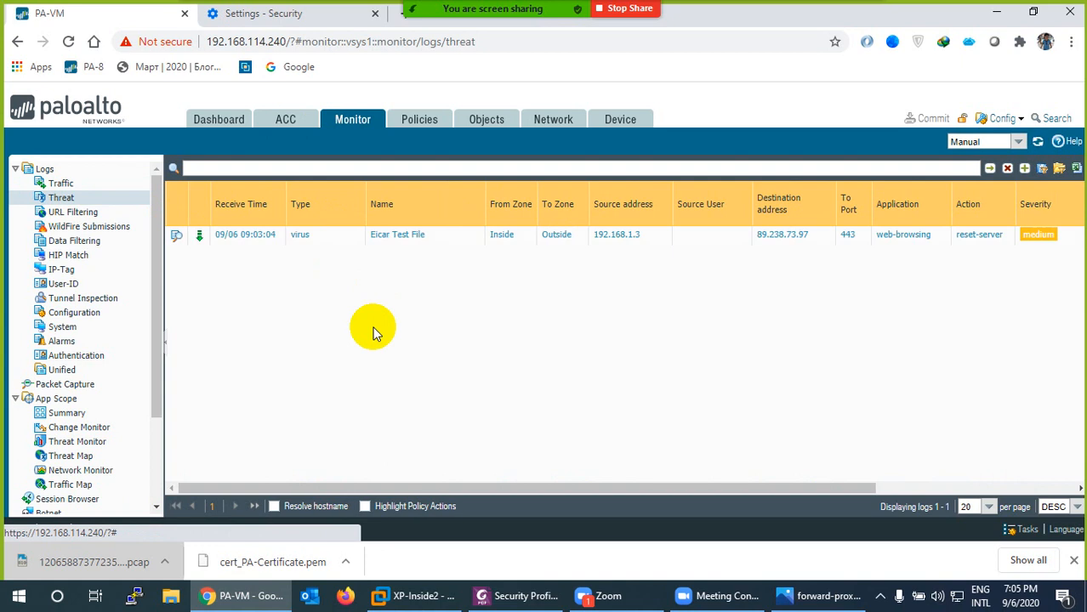
# Step: Review the security policy rules and the Virus Exception list of MY-Antivirus_Profile, leaving the profile unchanged
pyautogui.click(420, 121)
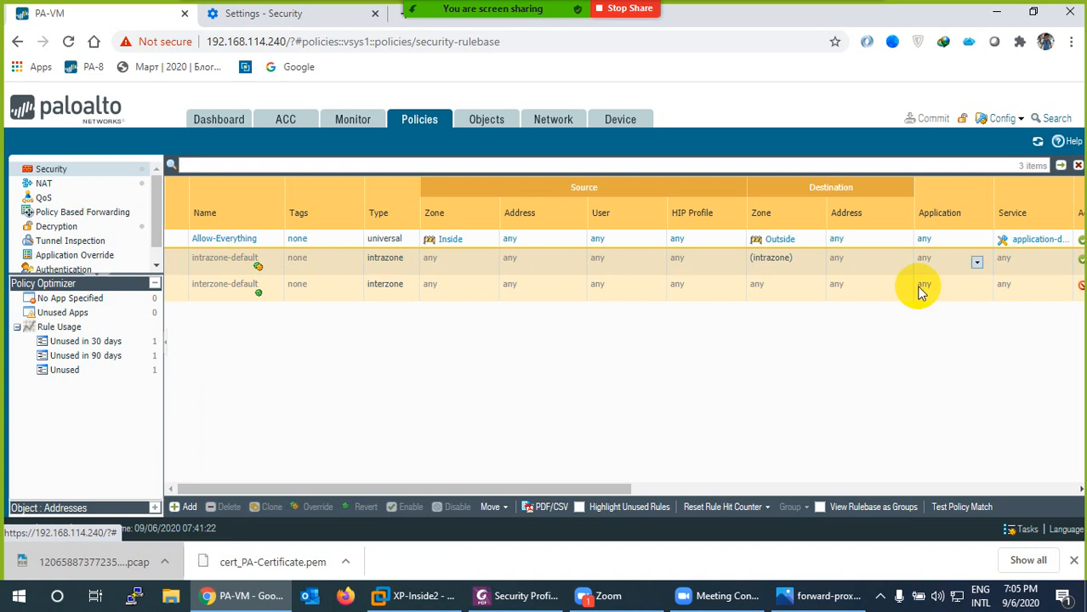
pyautogui.moveTo(601, 488); pyautogui.dragTo(569, 487)
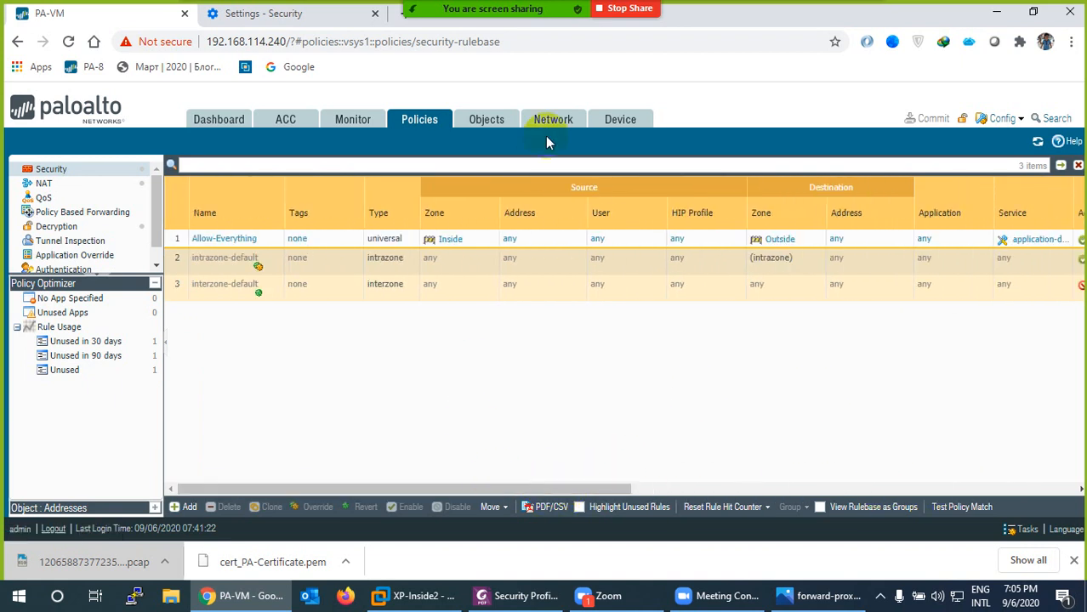
pyautogui.click(491, 122)
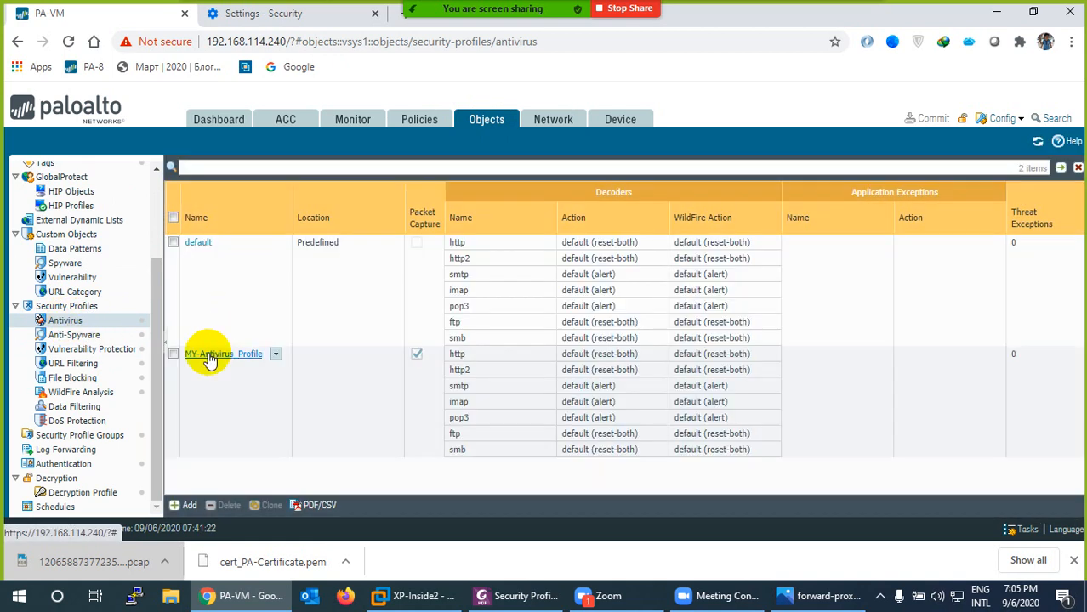
pyautogui.click(209, 356)
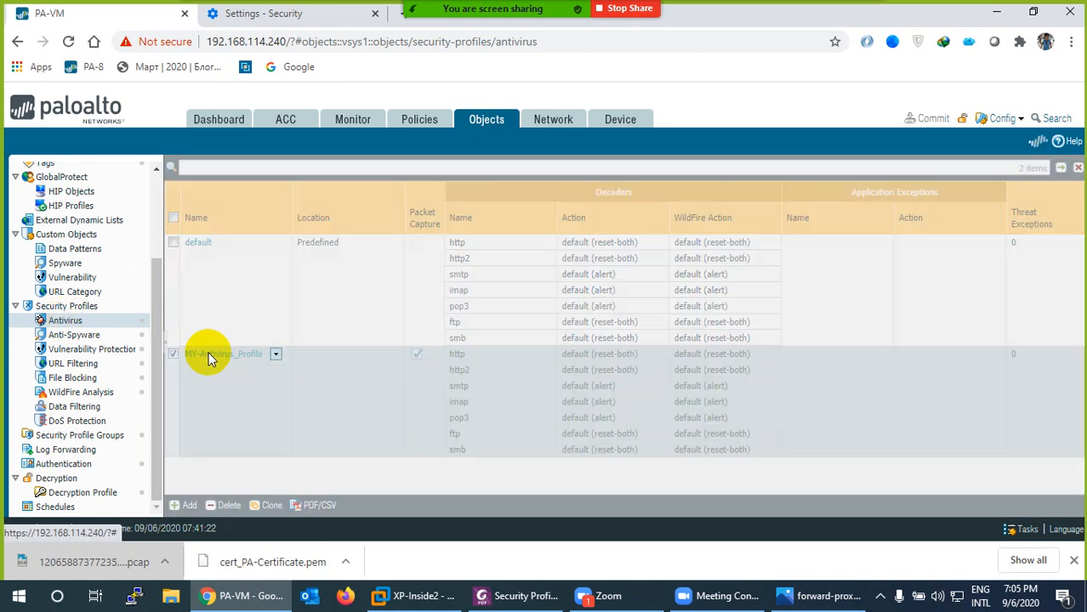
pyautogui.click(210, 356)
pyautogui.click(319, 193)
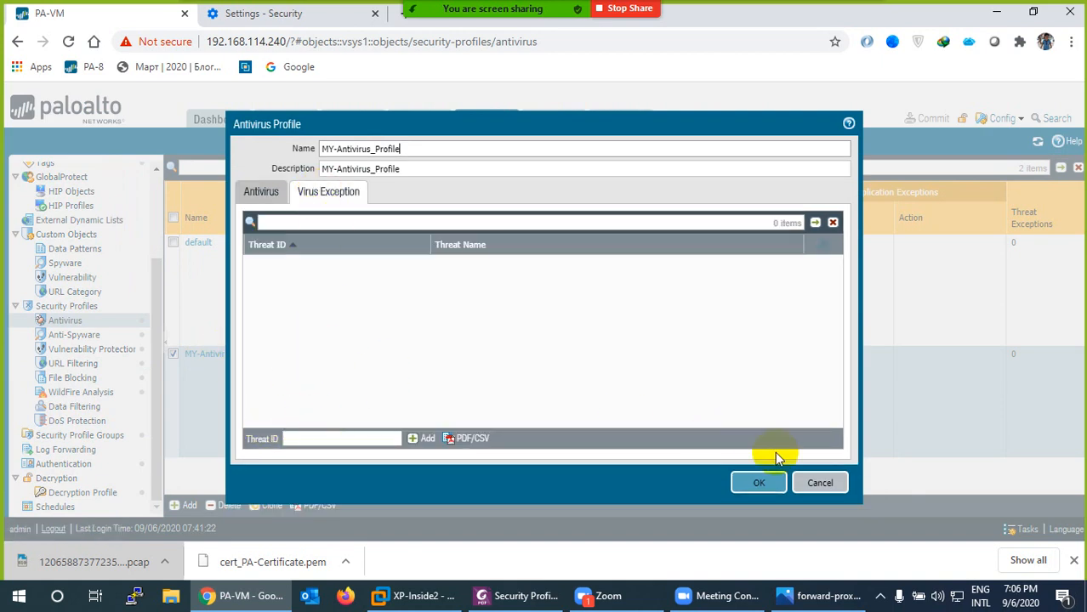
pyautogui.click(818, 483)
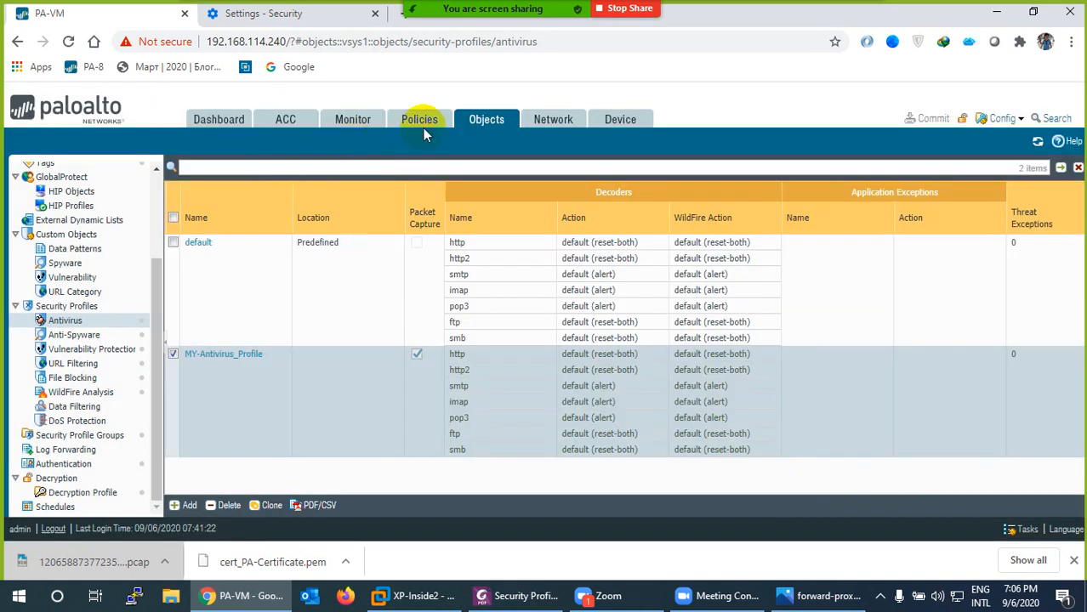
# Step: Disable packet capture in MY-Antivirus_Profile and set both the Action and the WildFire Action of the http decoder to drop
pyautogui.click(224, 356)
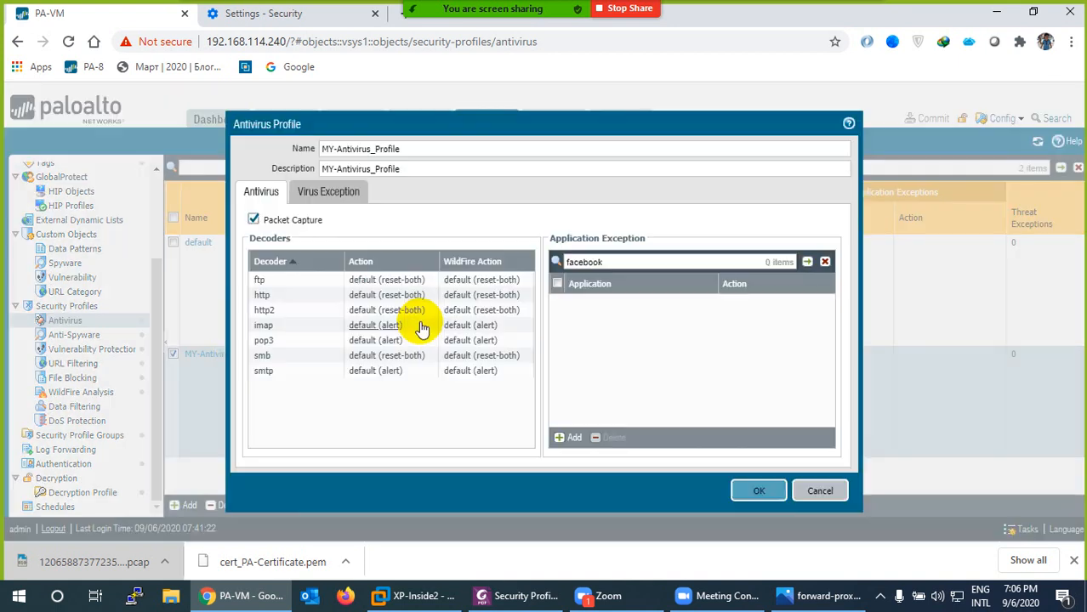
pyautogui.click(331, 192)
pyautogui.click(261, 191)
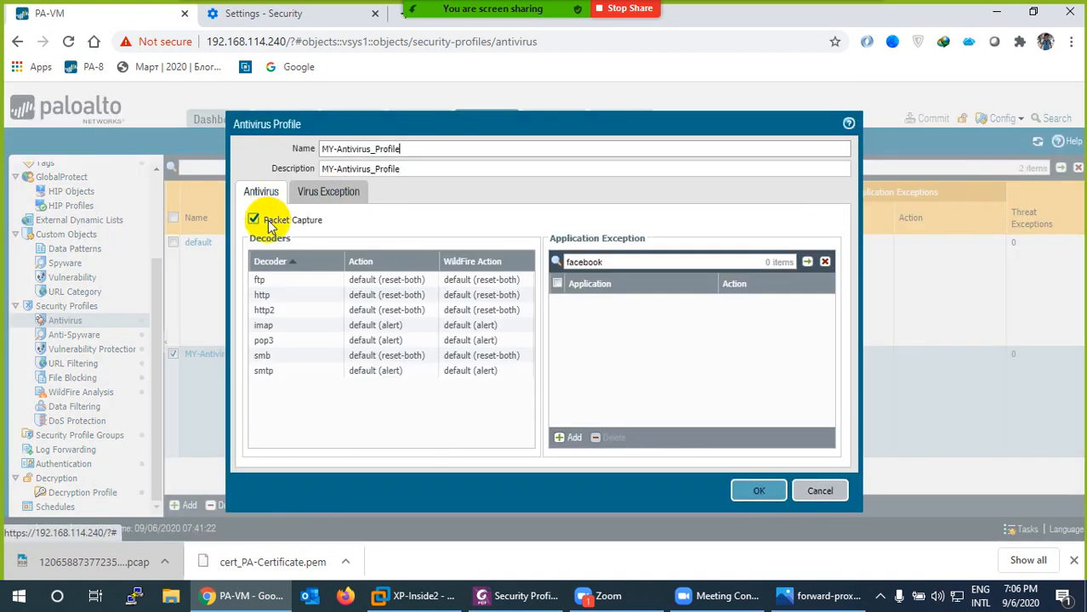
pyautogui.click(253, 220)
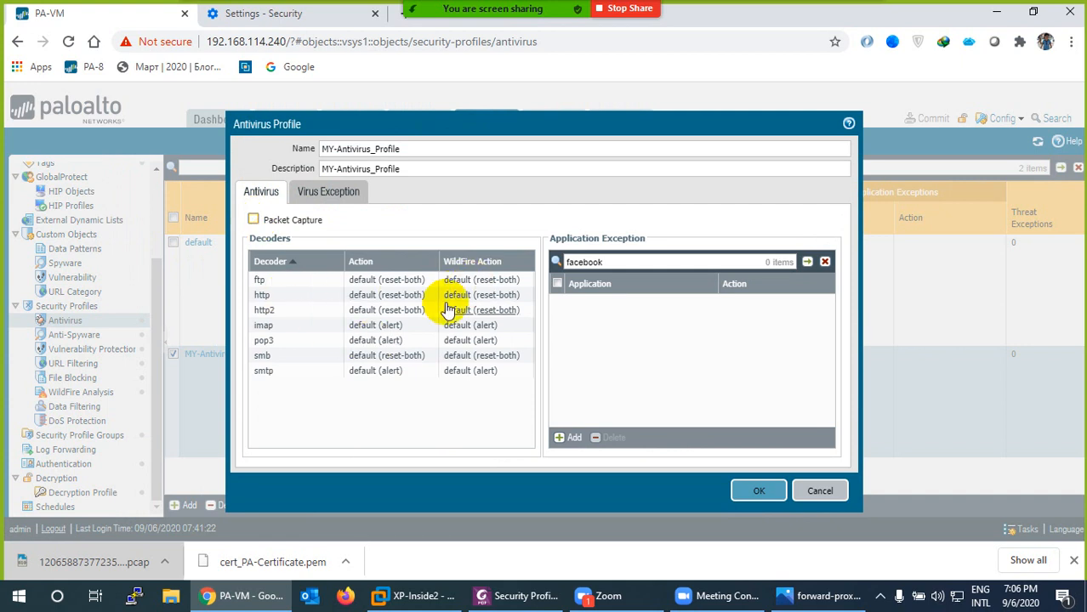
pyautogui.click(474, 296)
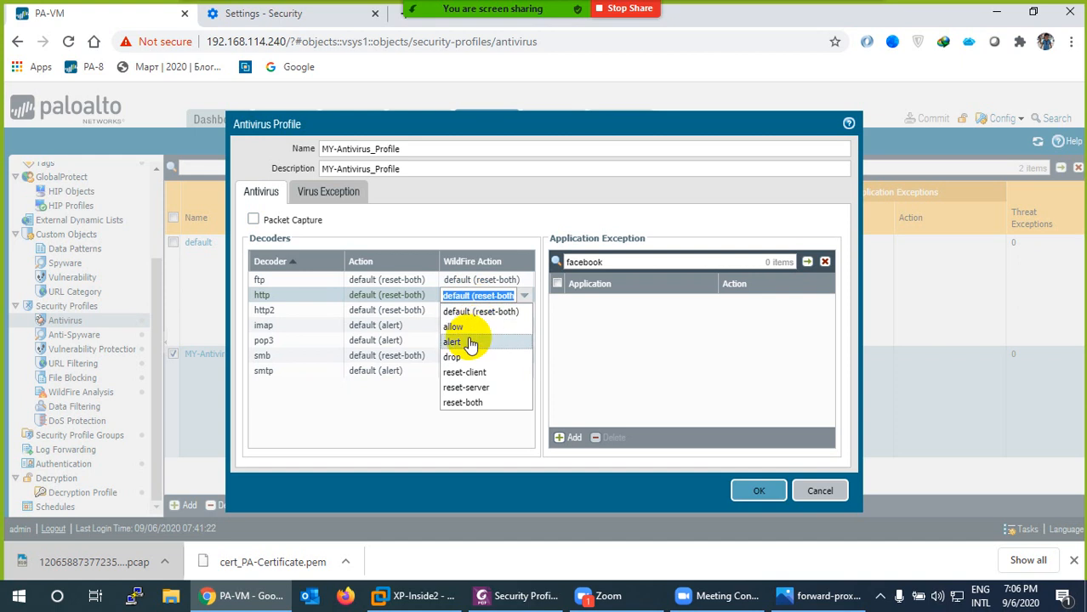
pyautogui.click(453, 357)
pyautogui.click(376, 313)
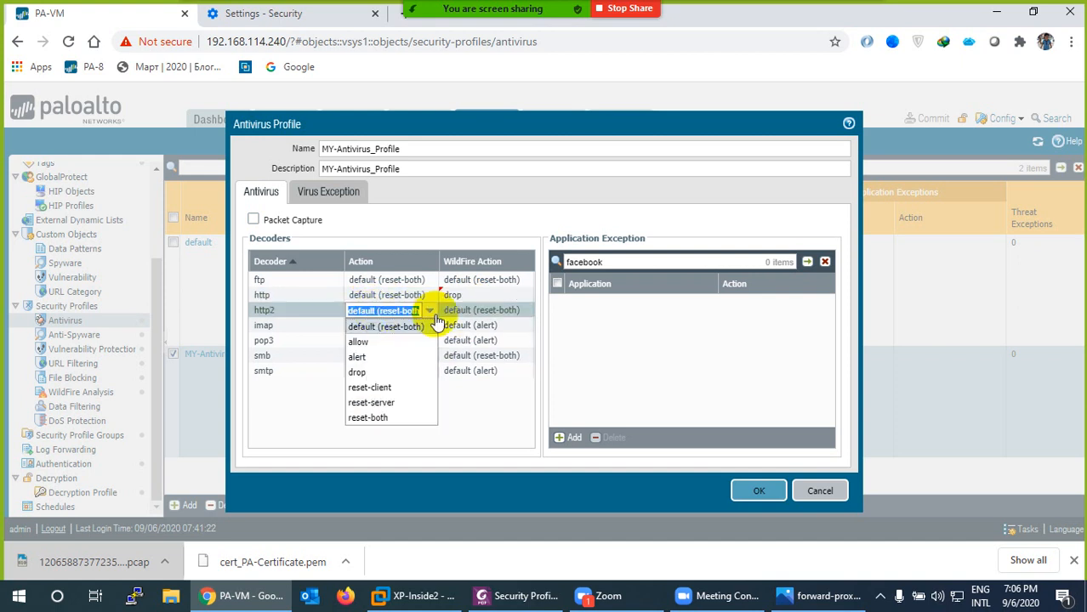
pyautogui.click(454, 294)
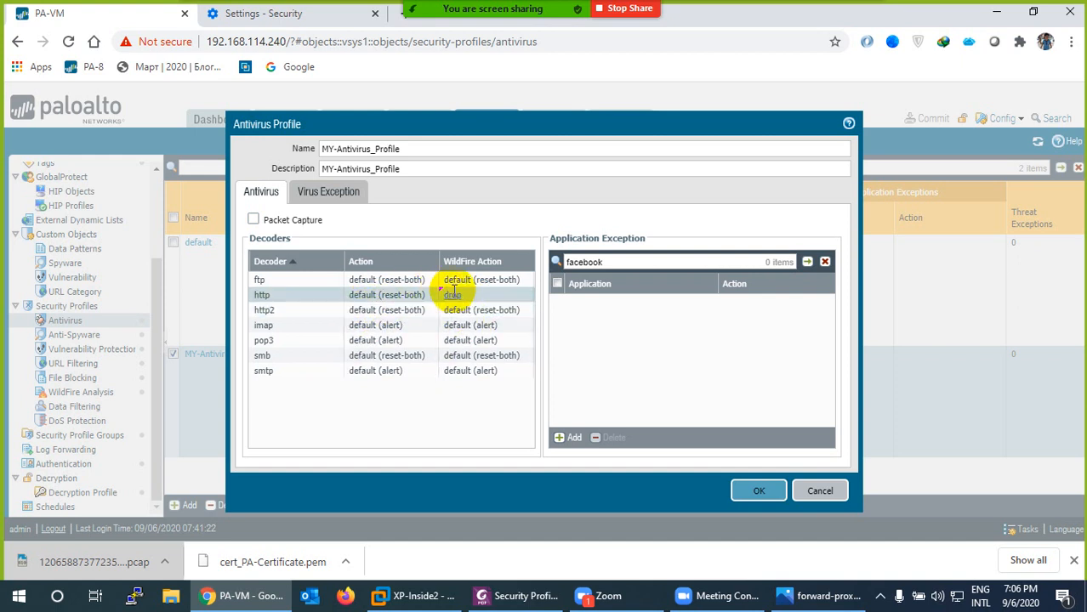
pyautogui.click(395, 298)
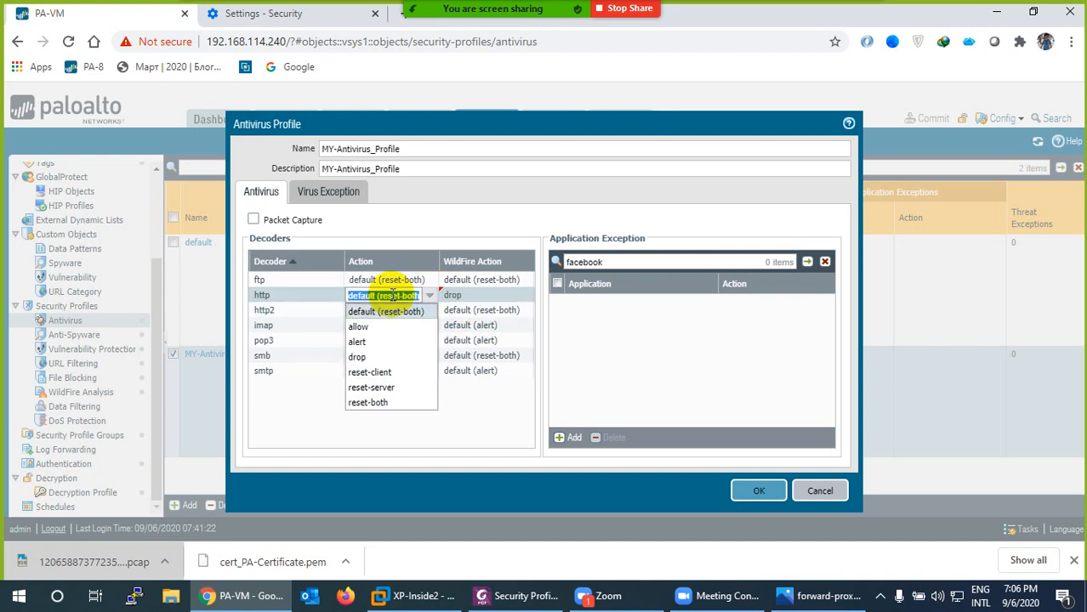
pyautogui.click(357, 358)
# Step: Set the Action of the http2, imap, pop3, smb, smtp and ftp decoders to drop and save the antivirus profile
pyautogui.click(365, 312)
pyautogui.click(359, 371)
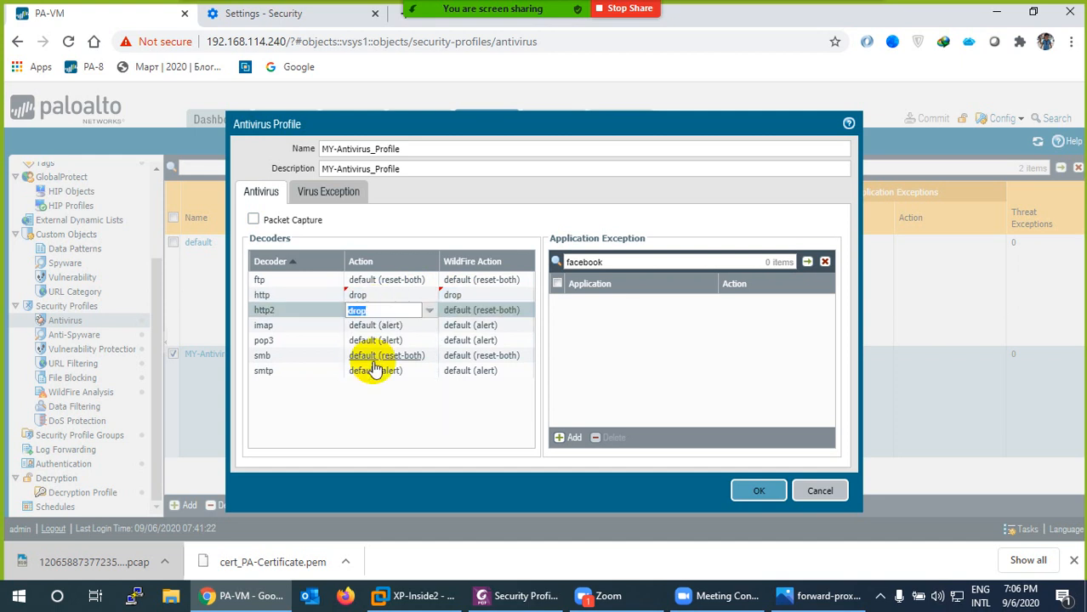
pyautogui.click(384, 325)
pyautogui.click(360, 388)
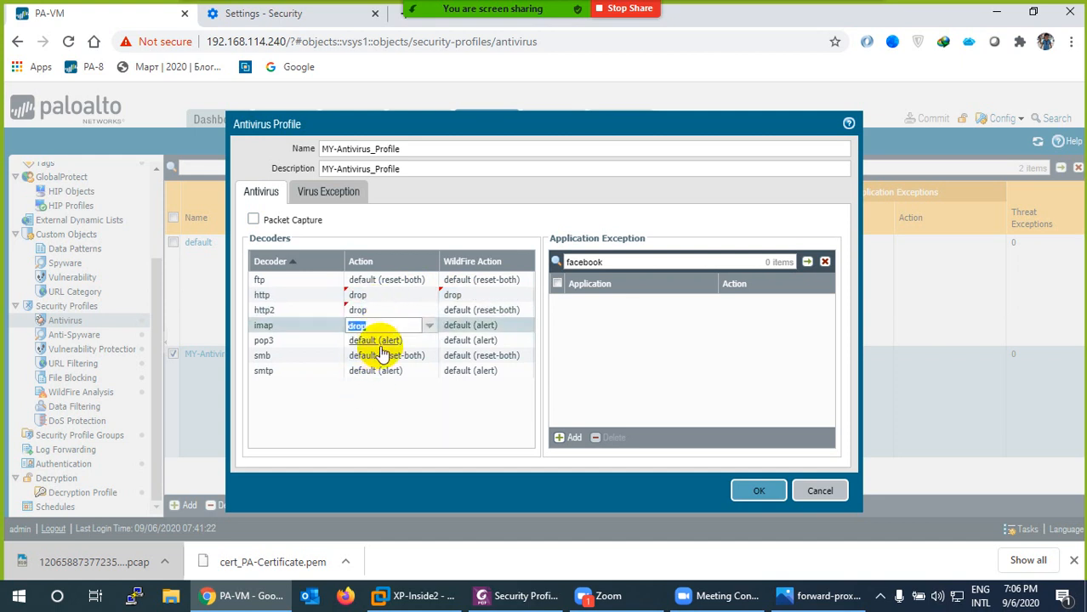
pyautogui.click(384, 340)
pyautogui.click(366, 401)
pyautogui.click(383, 355)
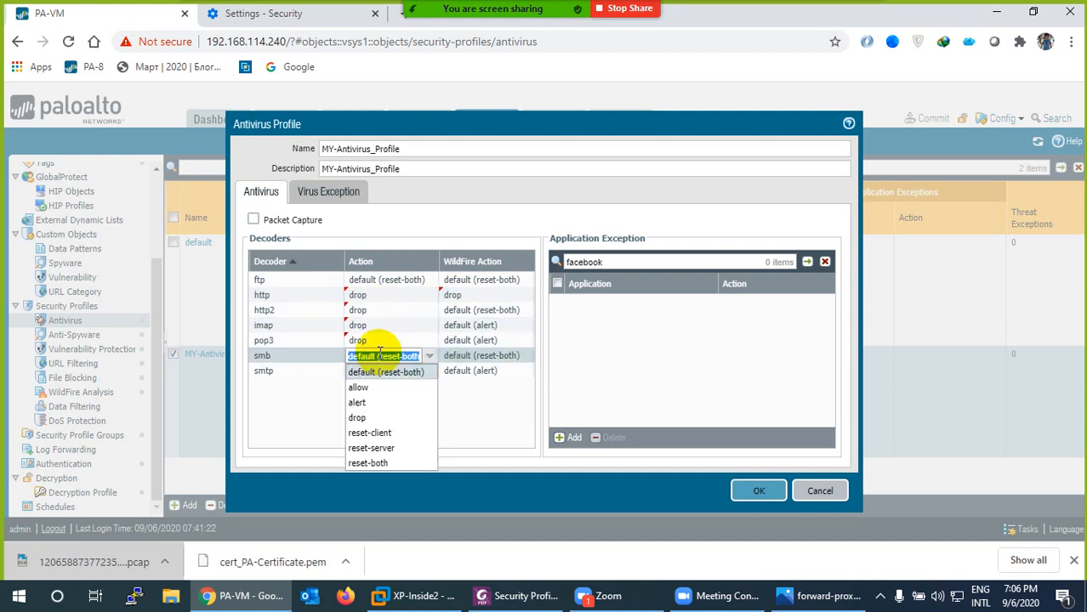
pyautogui.click(358, 417)
pyautogui.click(368, 378)
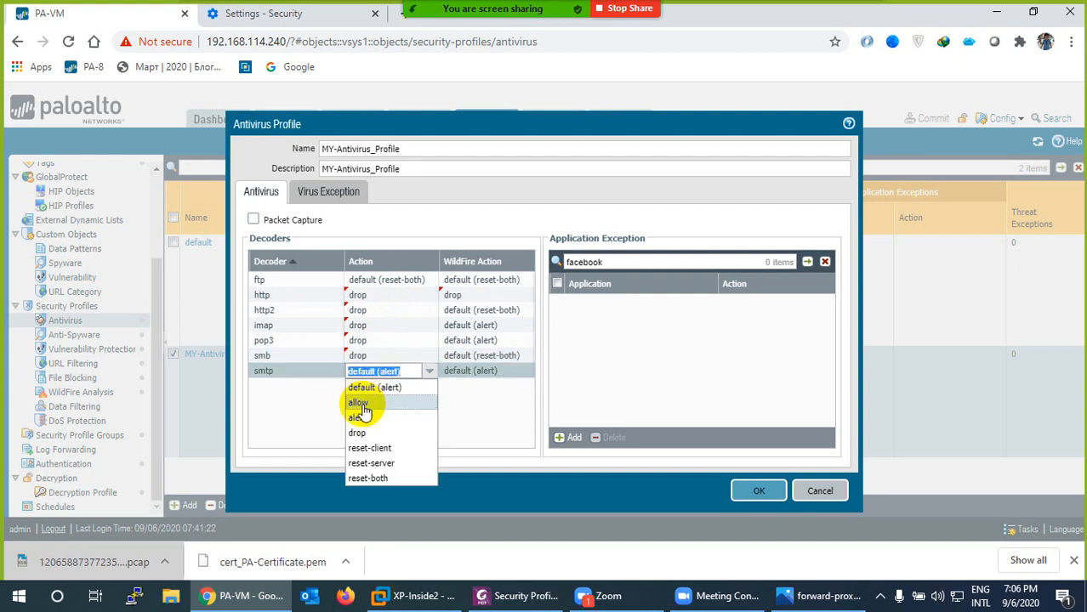
pyautogui.click(361, 430)
pyautogui.click(378, 283)
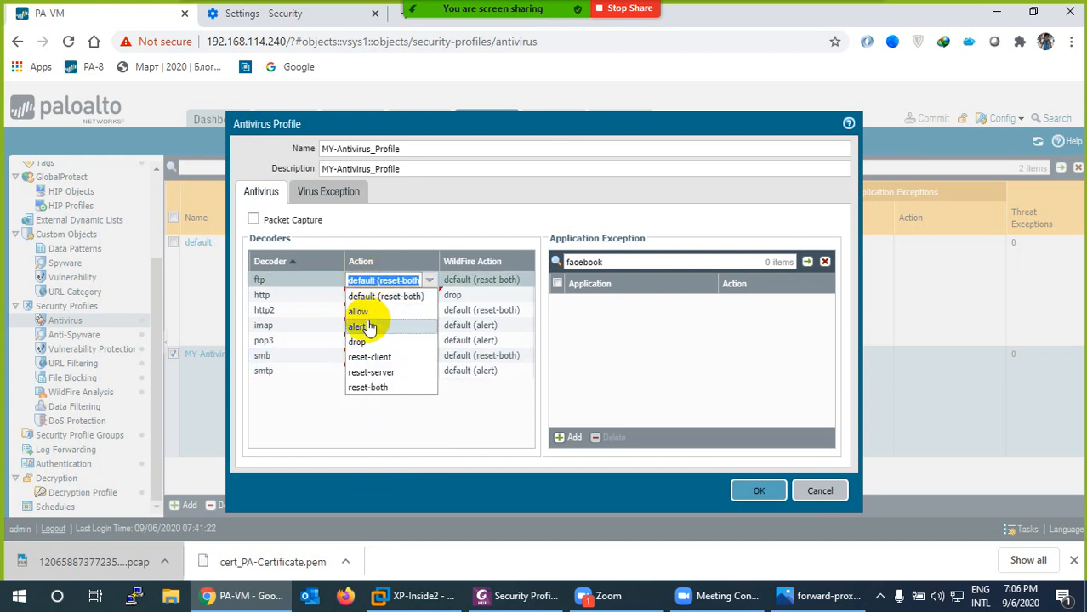
pyautogui.click(358, 341)
pyautogui.click(756, 491)
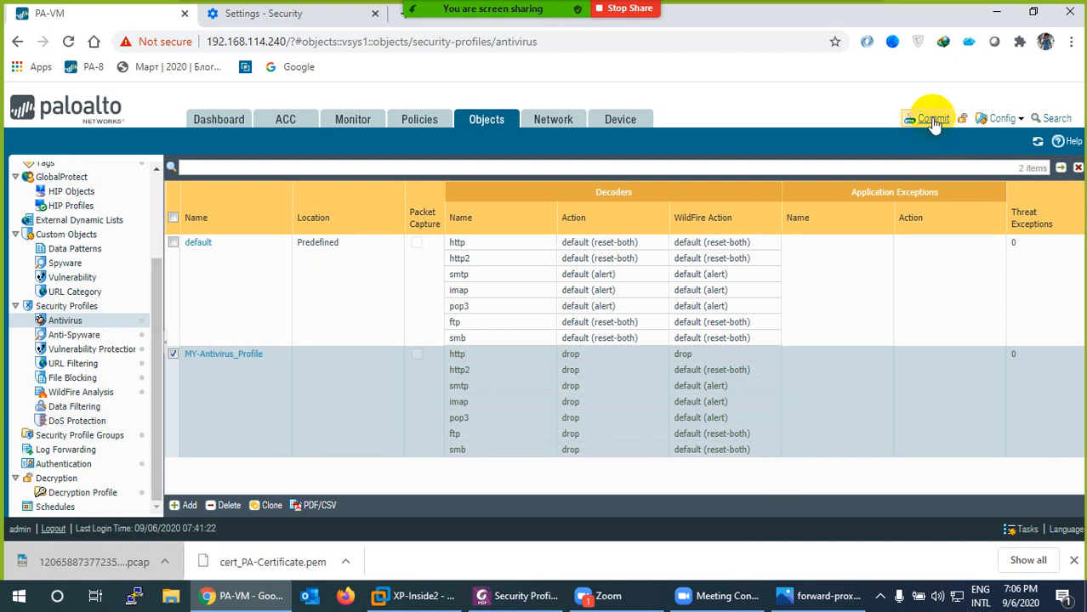
# Step: Commit all changes to the firewall and check the commit's progress in the Task Manager
pyautogui.click(932, 120)
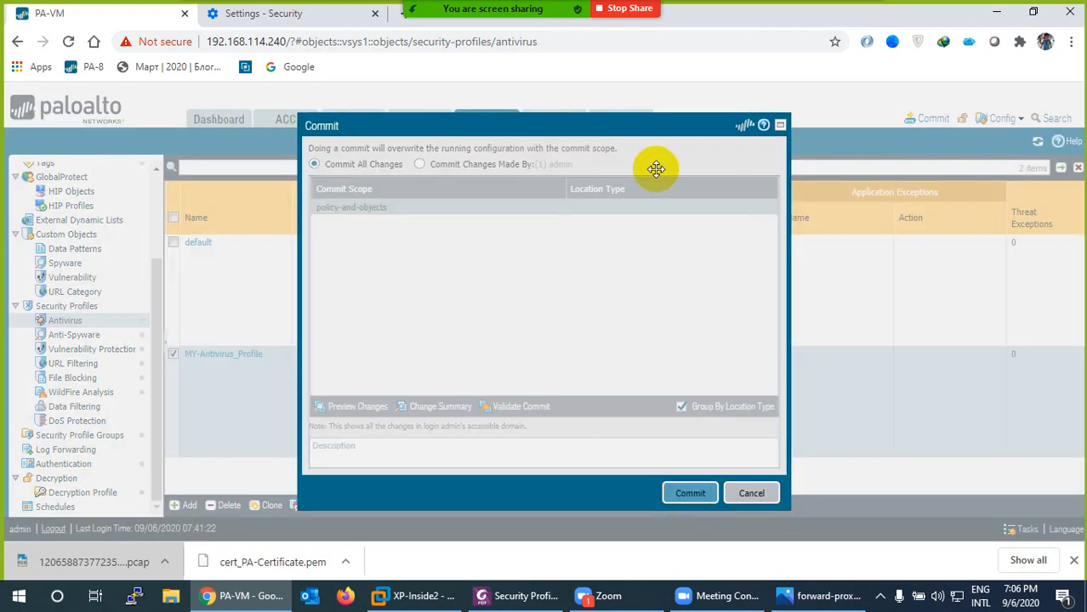
pyautogui.click(689, 493)
pyautogui.click(705, 434)
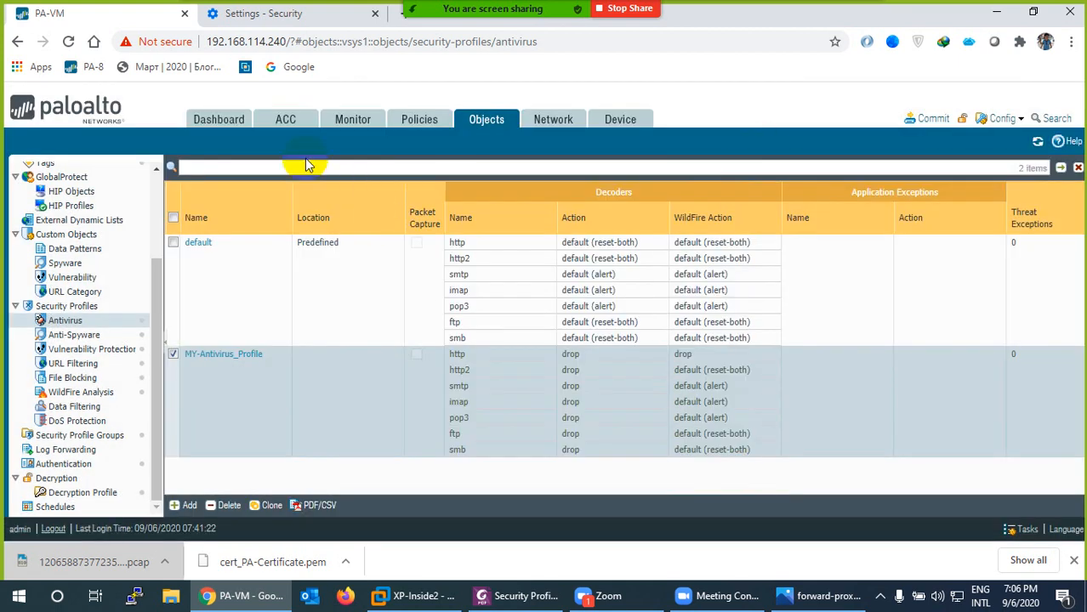
pyautogui.click(352, 120)
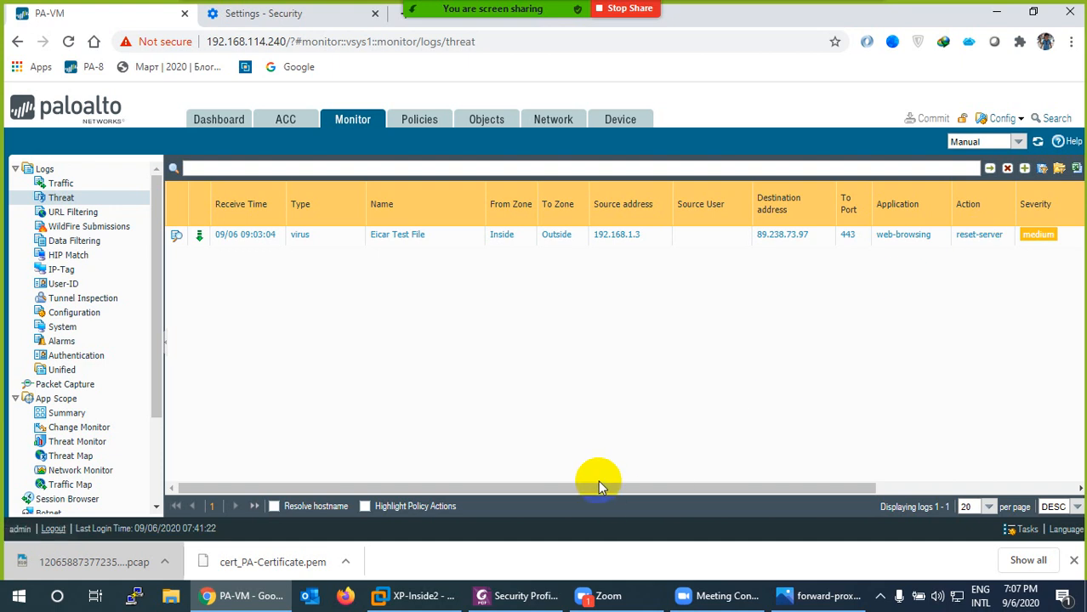
pyautogui.click(1021, 530)
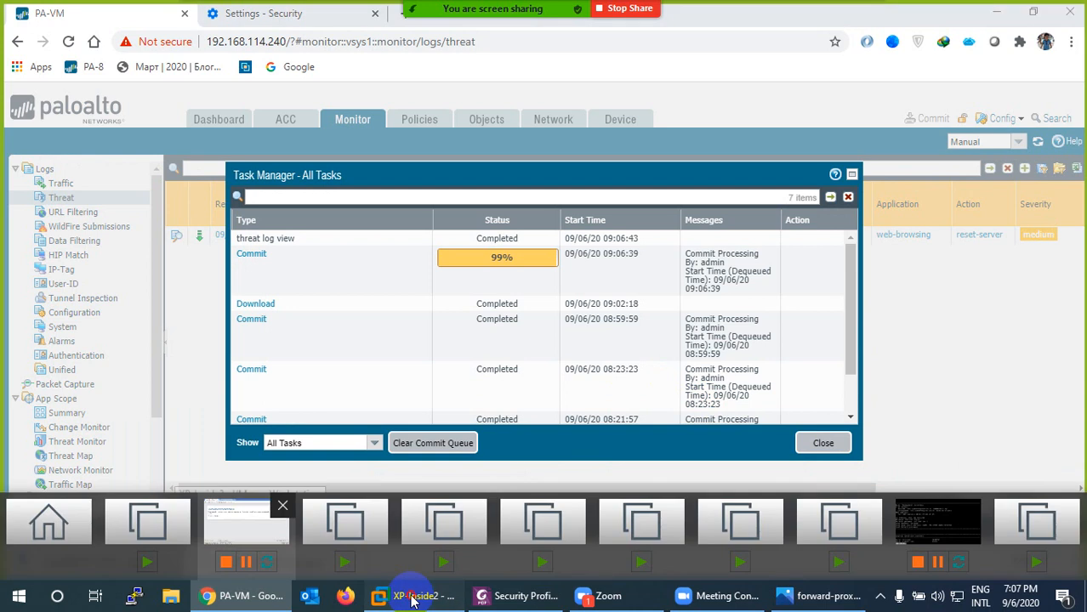
# Step: Switch to the XP-Inside2 virtual machine and try to open eicar.com.txt and download eicar_com.zip over HTTPS from the EICAR page
pyautogui.click(414, 598)
pyautogui.click(174, 108)
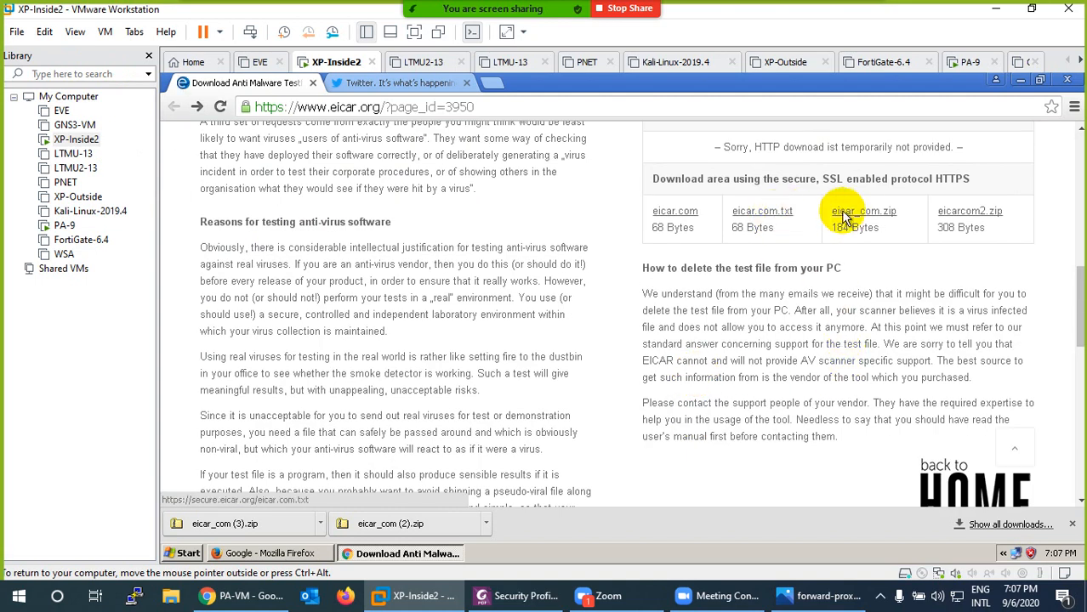
pyautogui.click(768, 213)
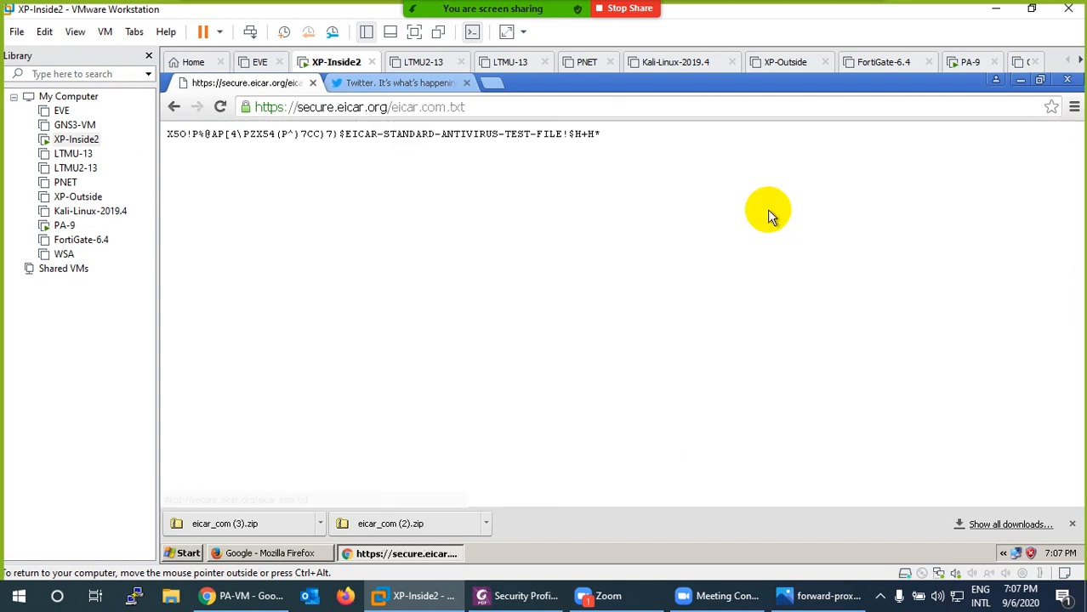
pyautogui.hotkey('alt', 'Left')
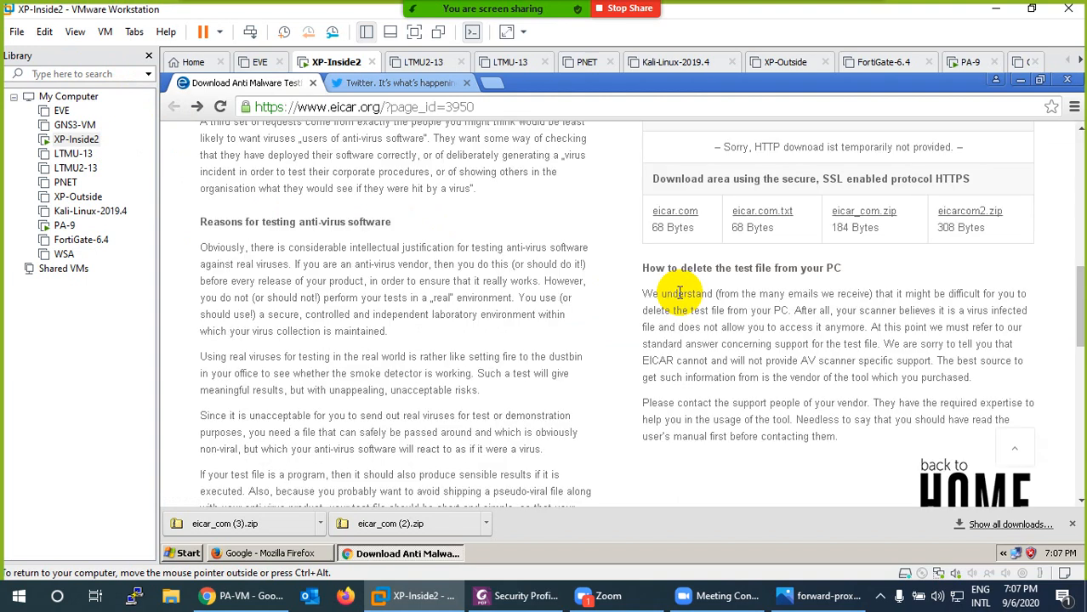
pyautogui.click(879, 218)
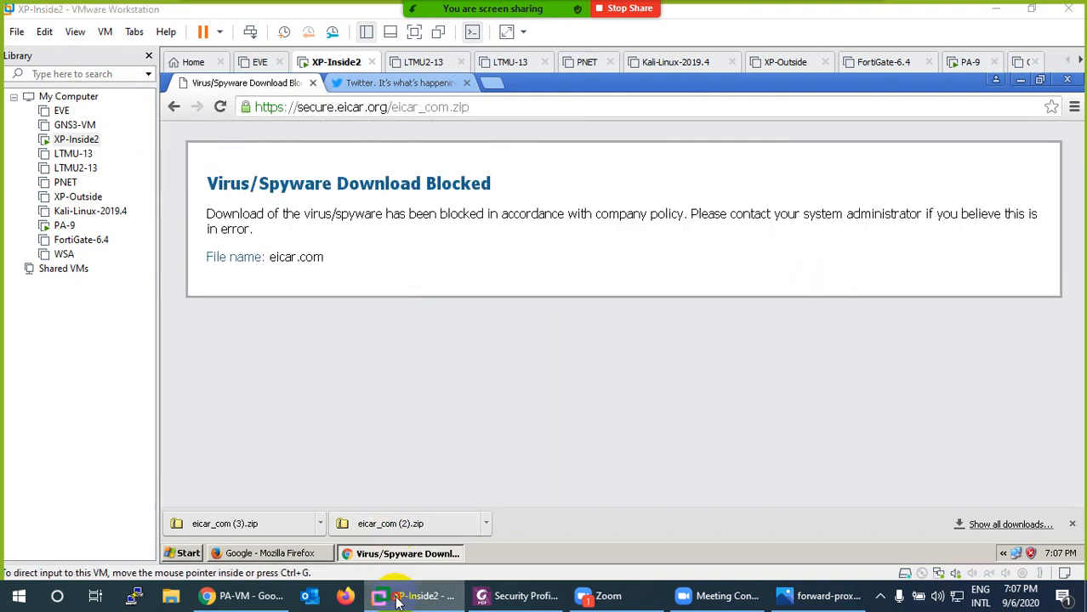
# Step: Return to the firewall's task list to check the commit status, and switch to the Security Profiles.pdf document
pyautogui.click(394, 595)
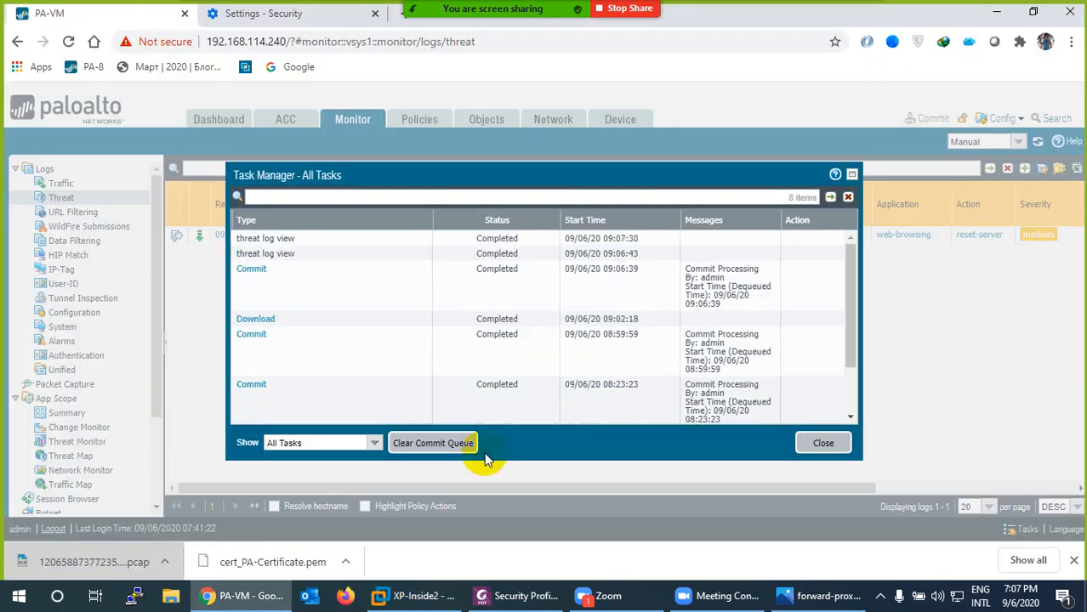
pyautogui.click(467, 600)
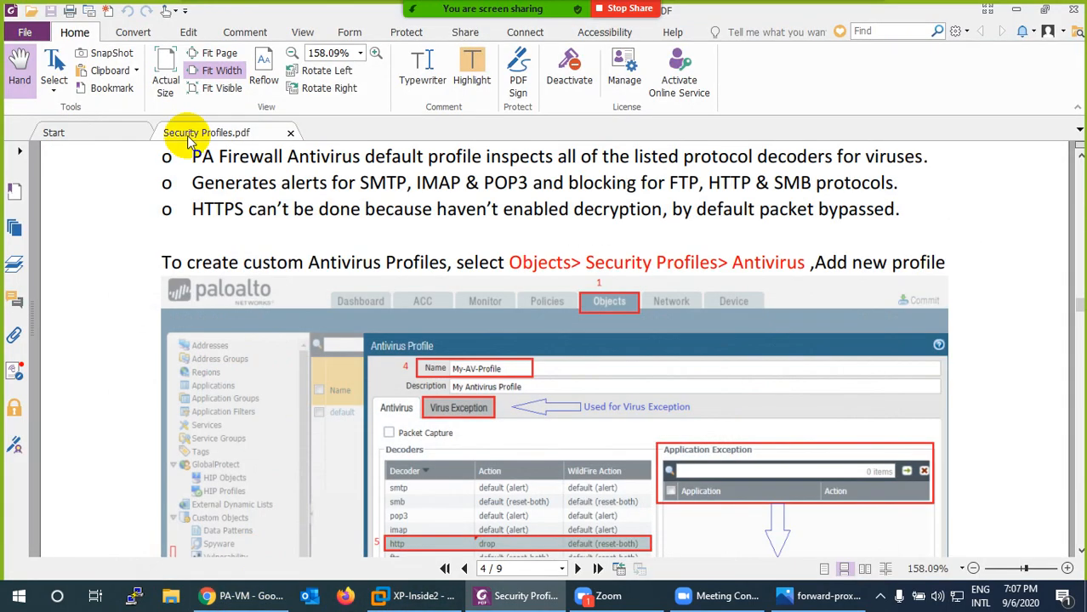
# Step: Switch to the XP-Inside2 virtual machine and try to download eicar_com.zip over HTTPS again from the EICAR page
pyautogui.click(412, 596)
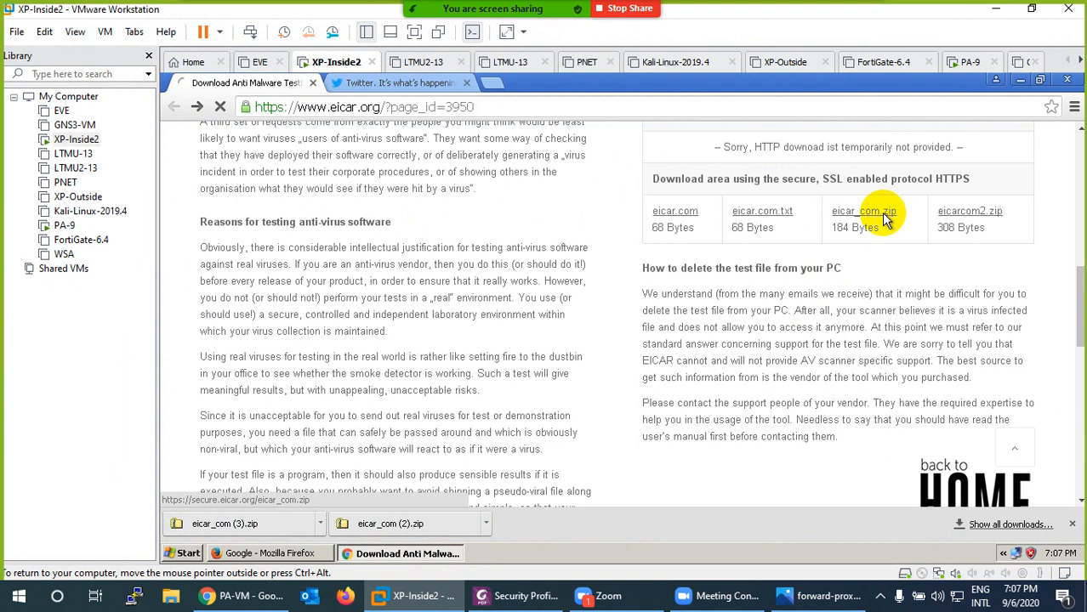
pyautogui.click(884, 220)
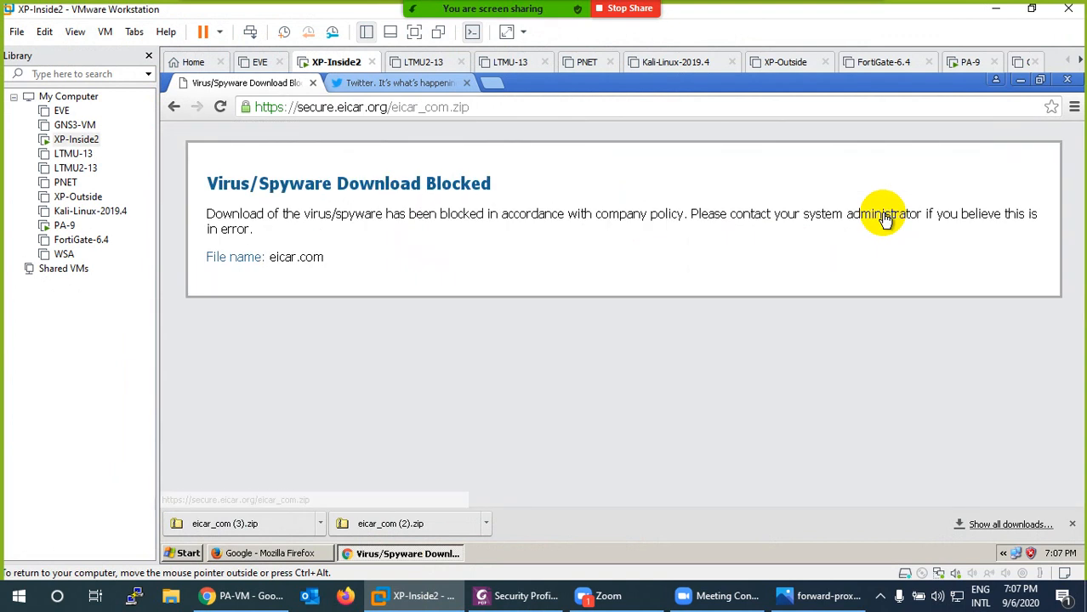
pyautogui.click(480, 595)
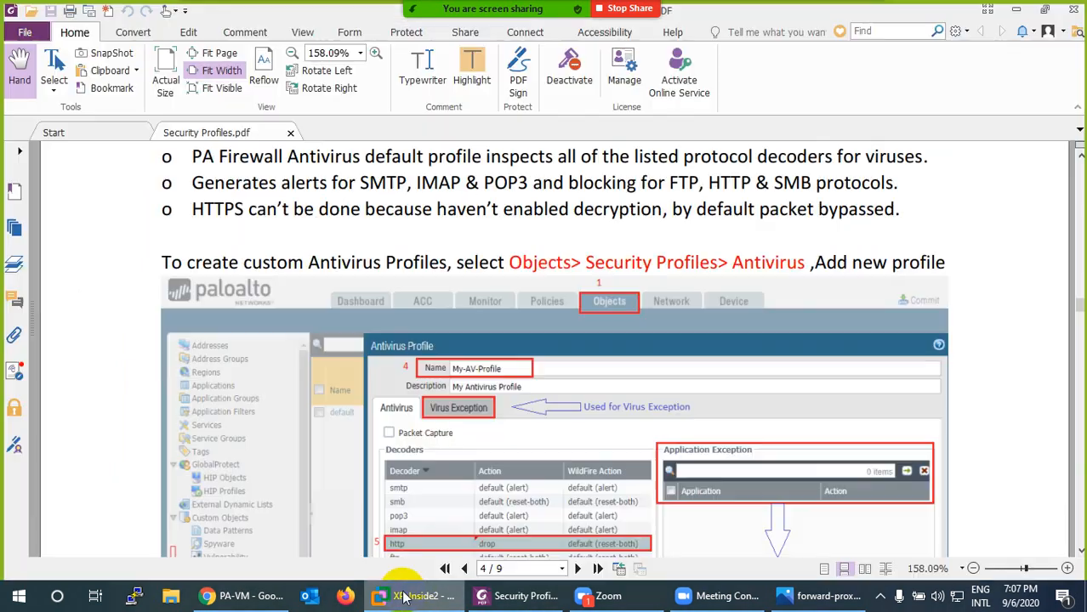
# Step: Switch to the firewall's web interface, dismiss the task list, and refresh the Threat log
pyautogui.click(247, 595)
pyautogui.click(823, 444)
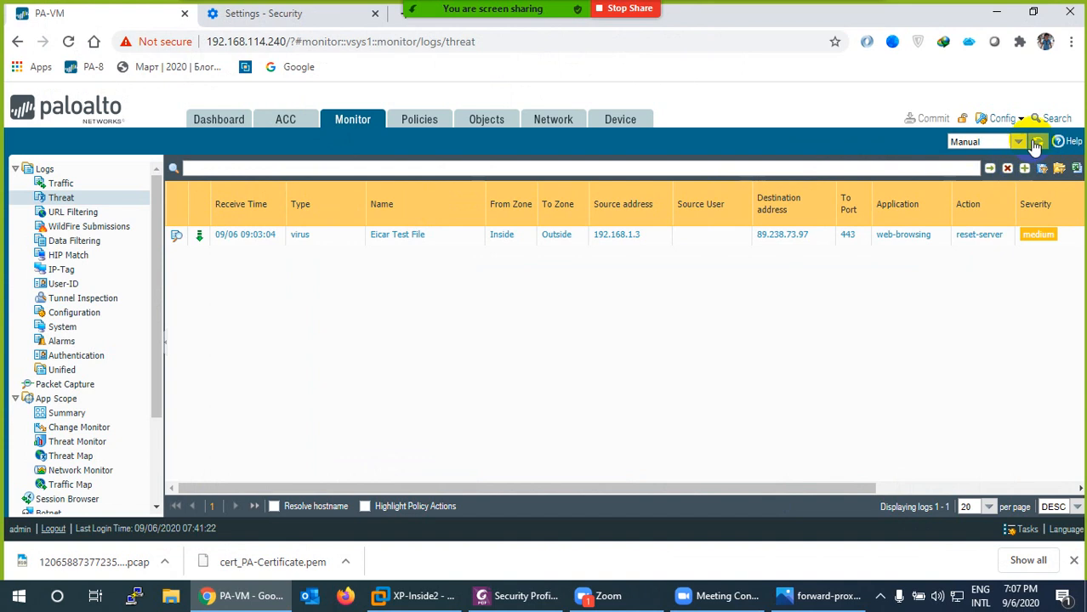
pyautogui.click(1036, 141)
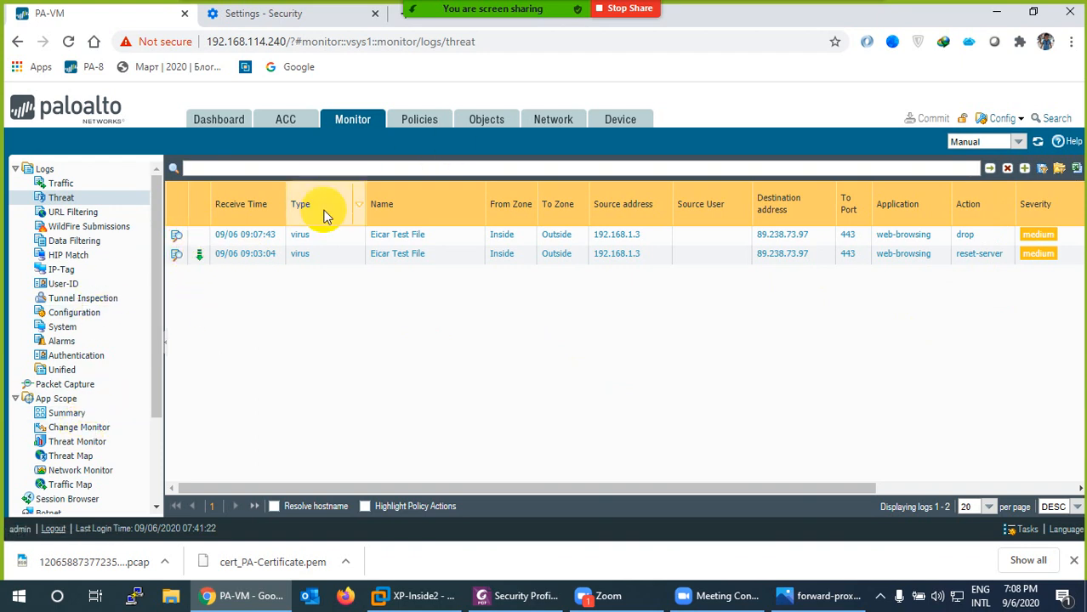
# Step: Inspect the virus exception settings of MY-Antivirus_Profile and leave the profile without saving
pyautogui.click(487, 119)
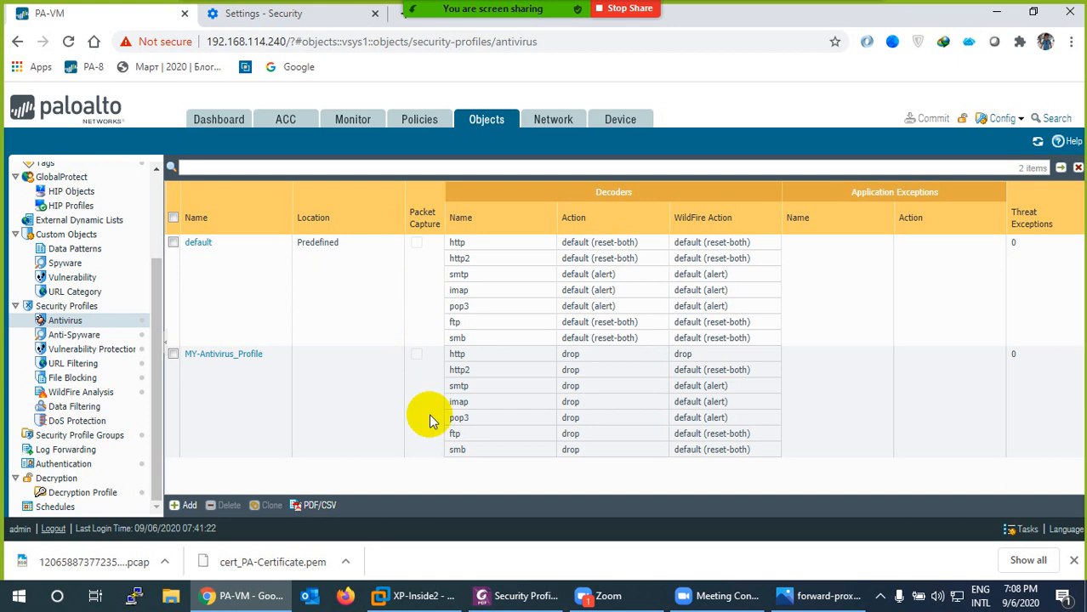
pyautogui.click(226, 354)
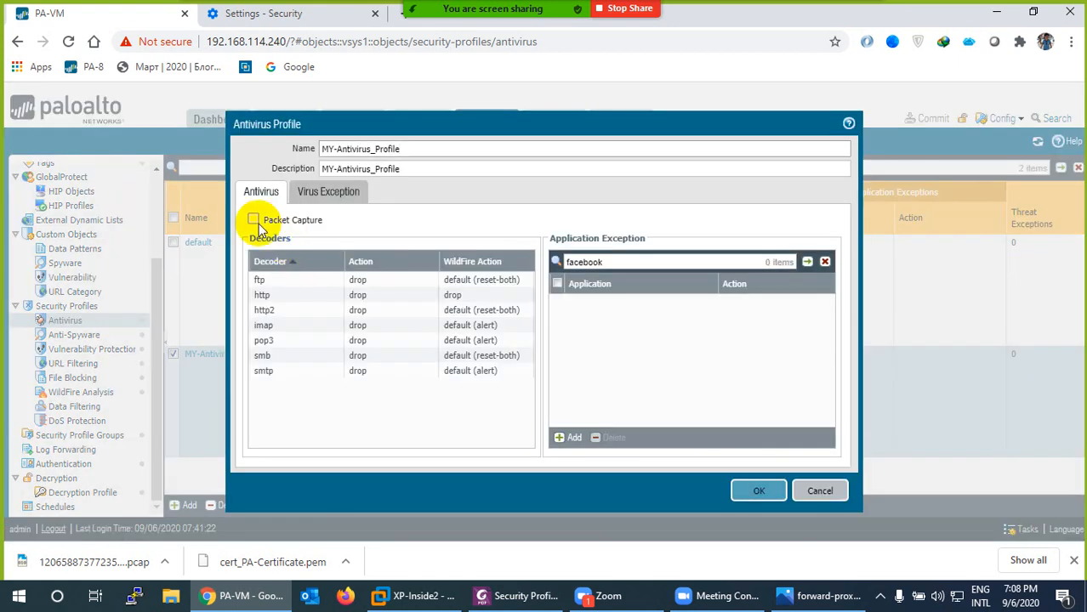
pyautogui.click(323, 191)
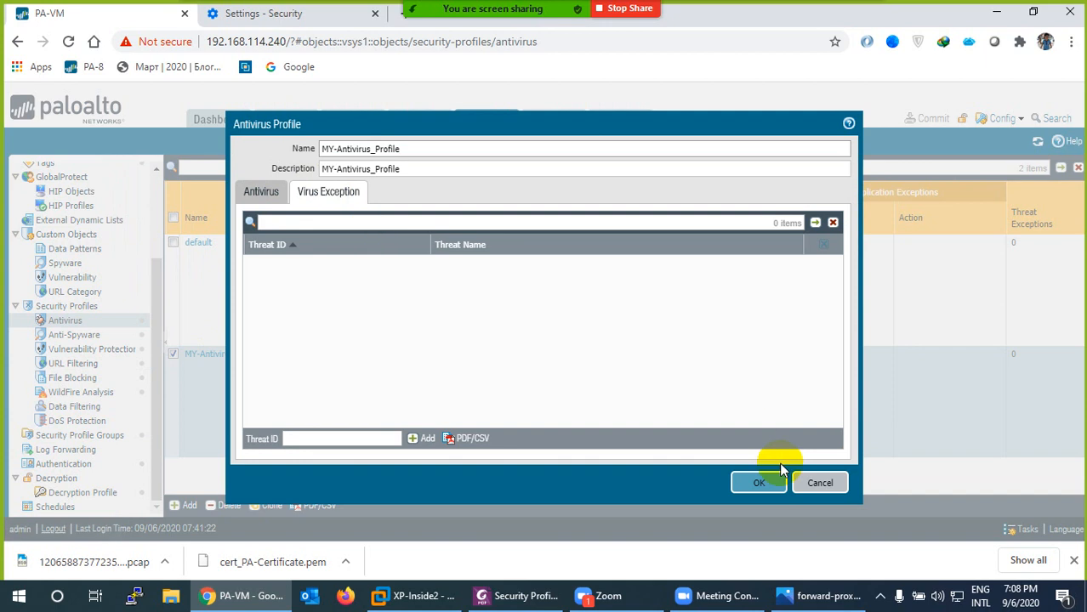
pyautogui.click(821, 482)
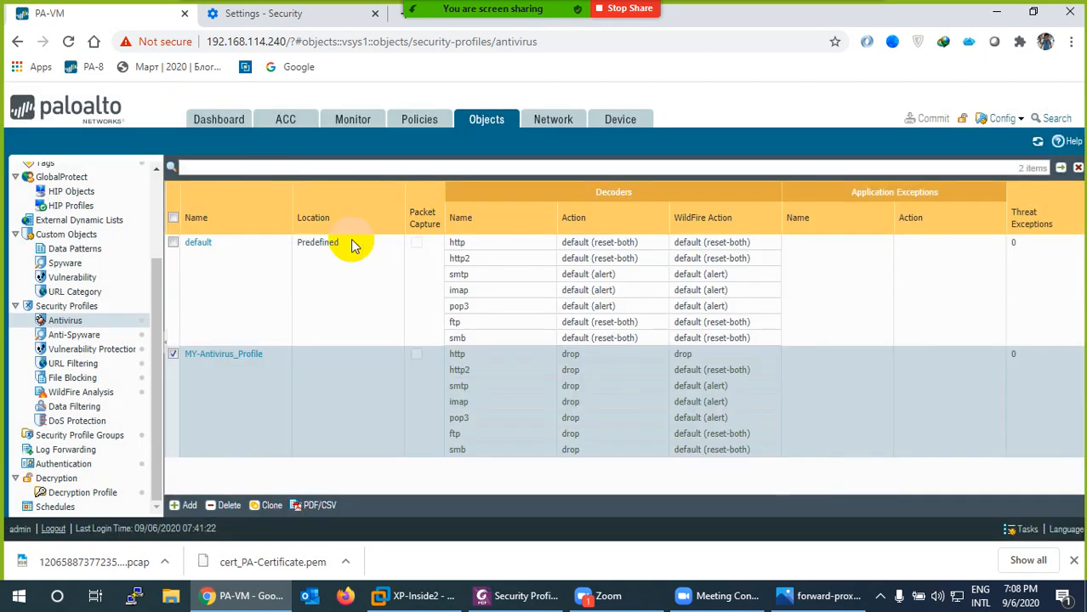
# Step: Copy the threat ID from the detailed view of the dropped Eicar Test File entry in the Threat log
pyautogui.click(341, 121)
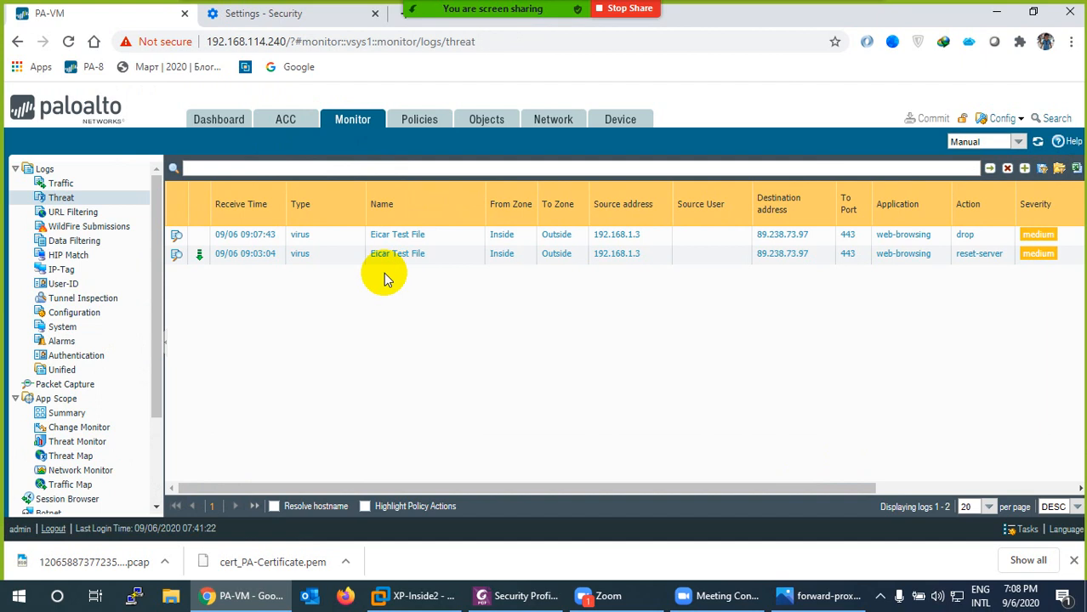
pyautogui.click(177, 239)
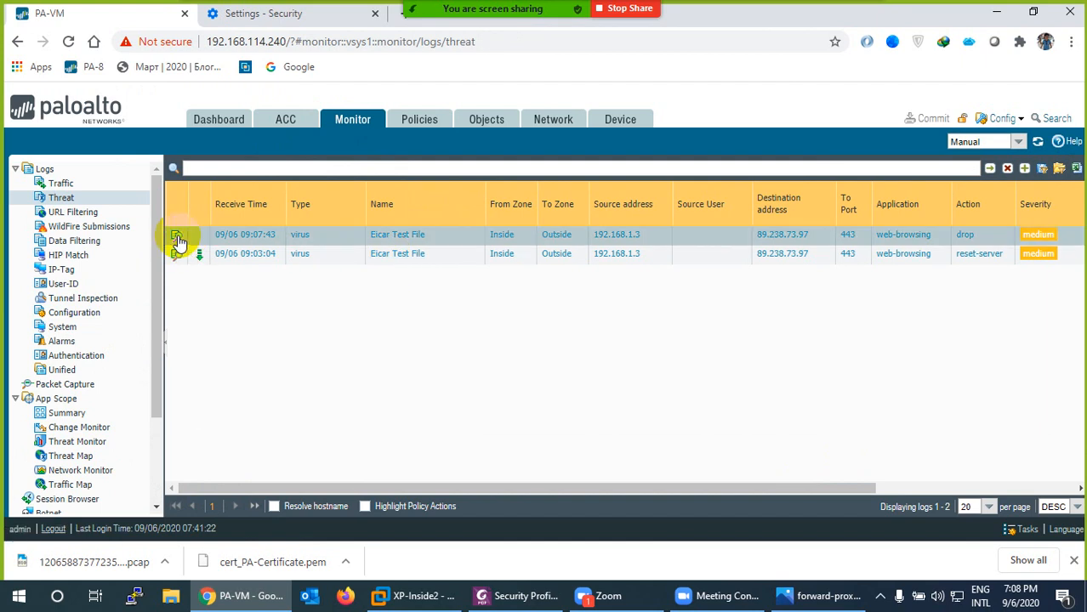
pyautogui.click(176, 239)
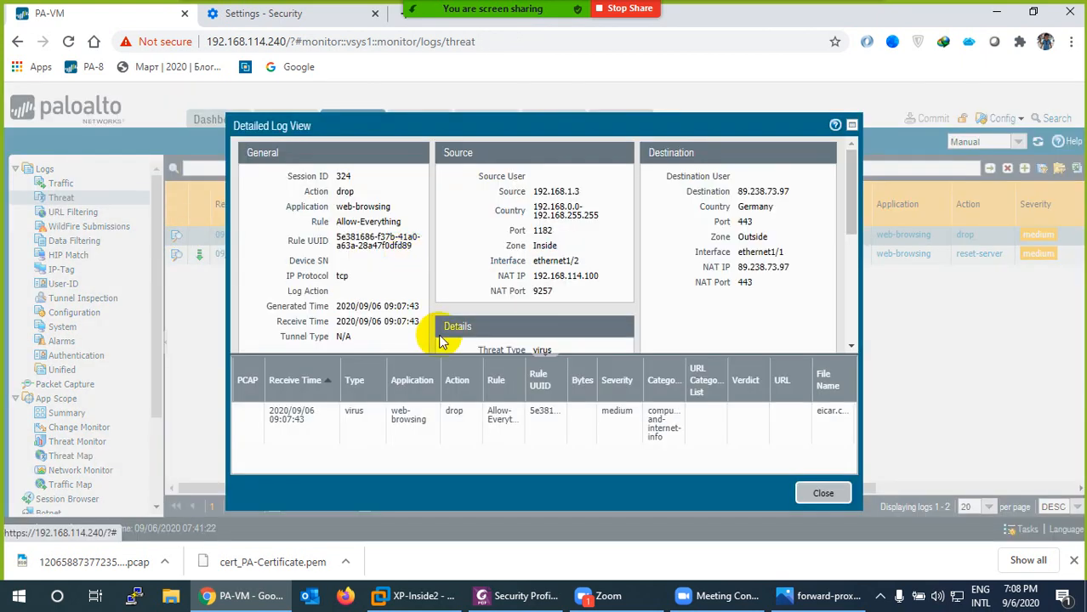
pyautogui.scroll(-3, 521, 284)
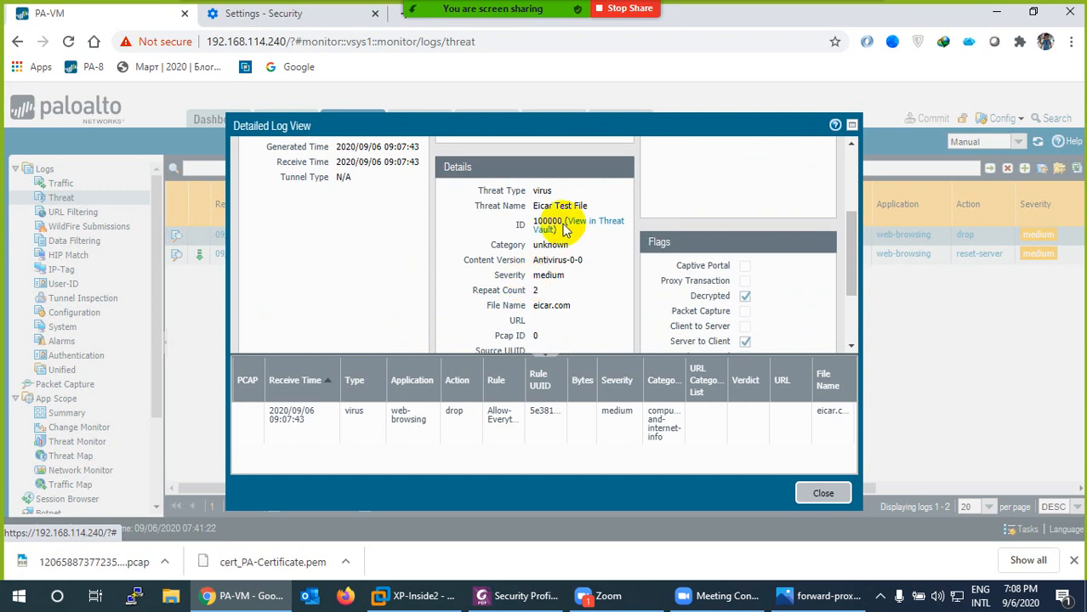
pyautogui.moveTo(563, 223); pyautogui.dragTo(536, 223)
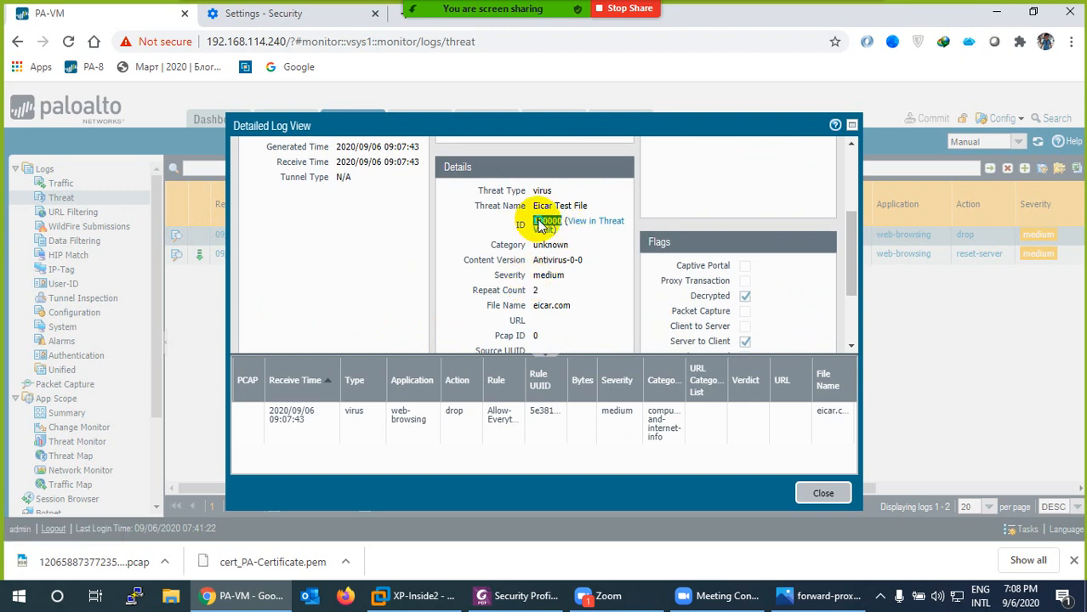
pyautogui.rightClick(540, 226)
pyautogui.click(557, 233)
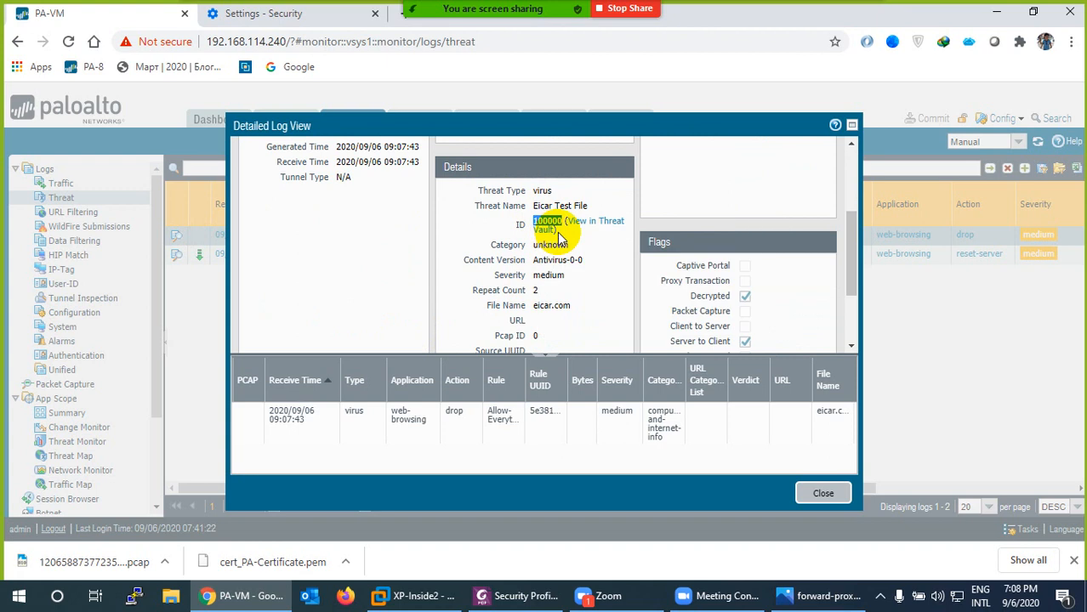
pyautogui.click(824, 495)
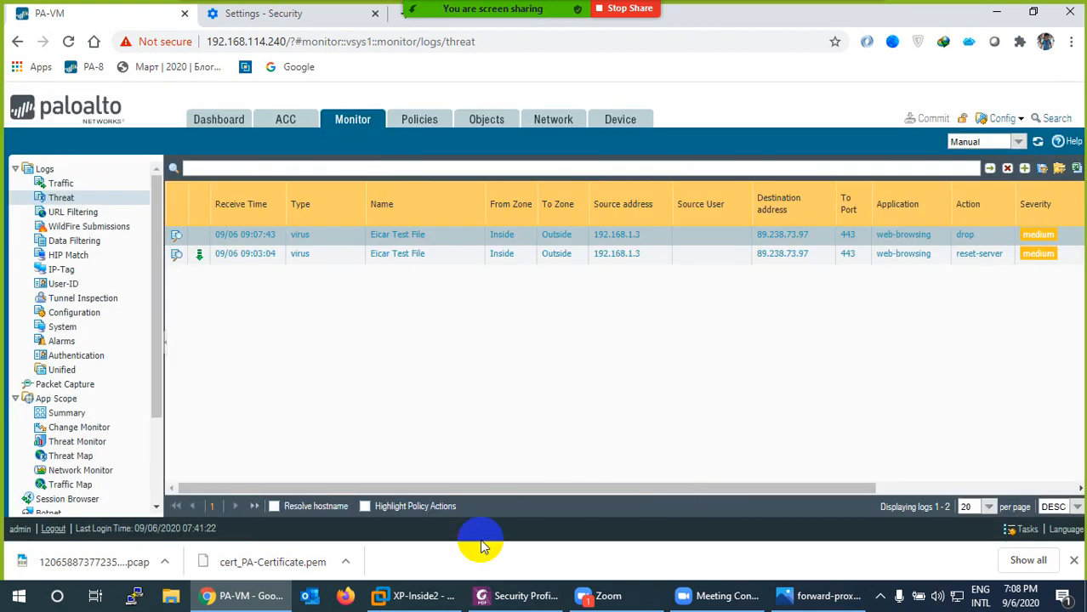
# Step: Add threat ID 100000 as a virus exception in MY-Antivirus_Profile and save the profile
pyautogui.click(486, 120)
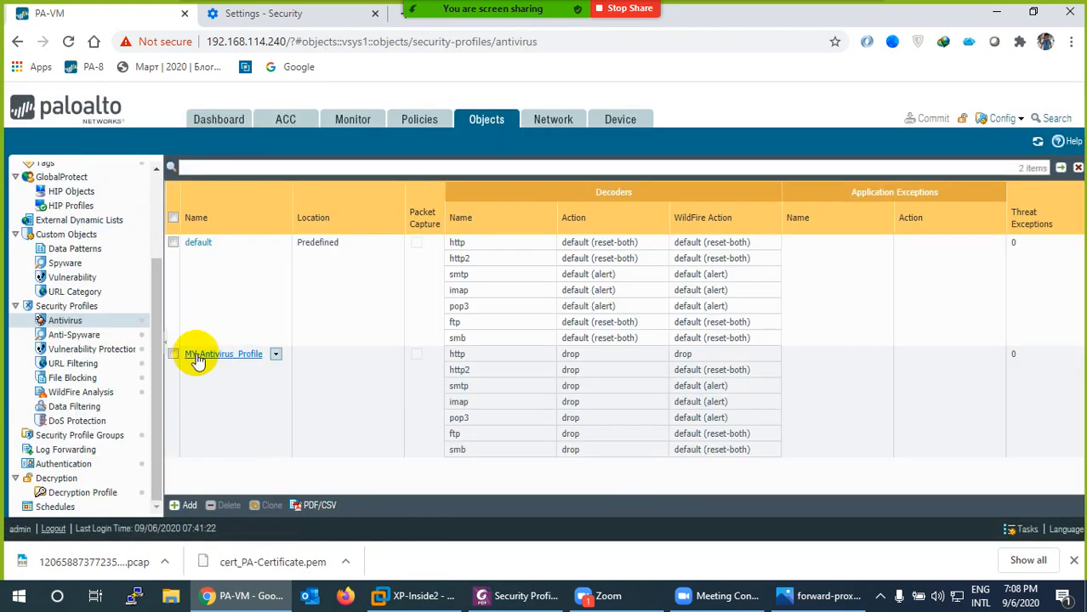
pyautogui.click(198, 355)
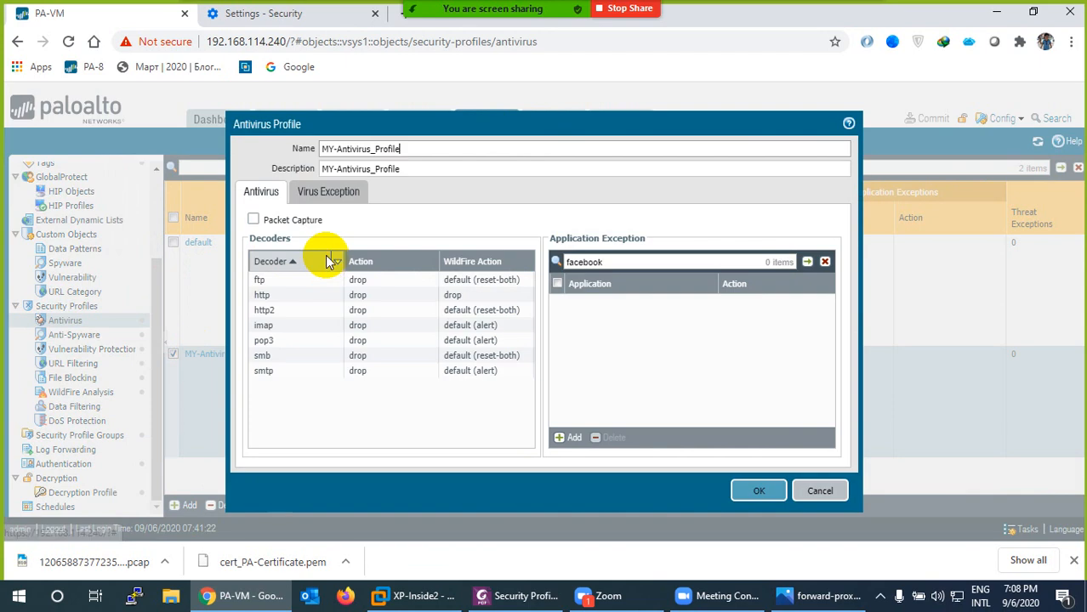
pyautogui.click(336, 193)
pyautogui.click(318, 438)
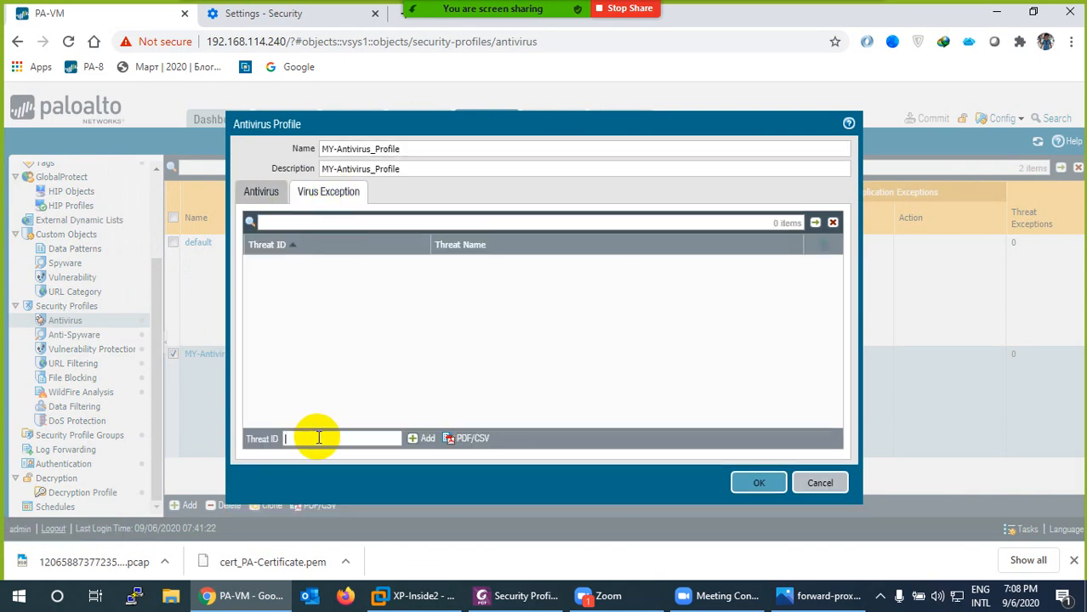
pyautogui.write('100000')
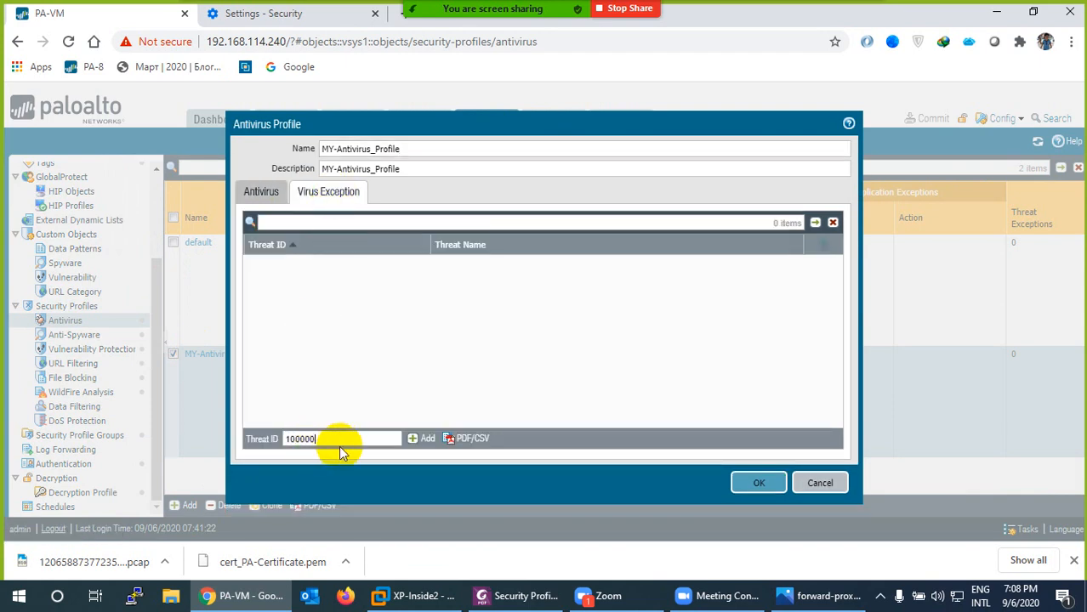
pyautogui.click(426, 439)
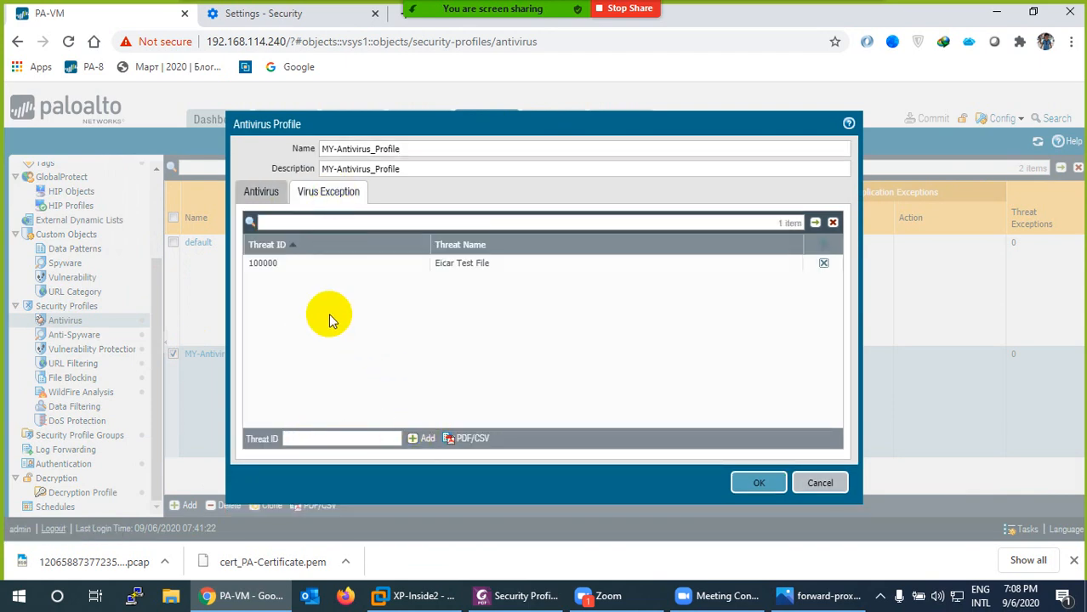
pyautogui.click(463, 267)
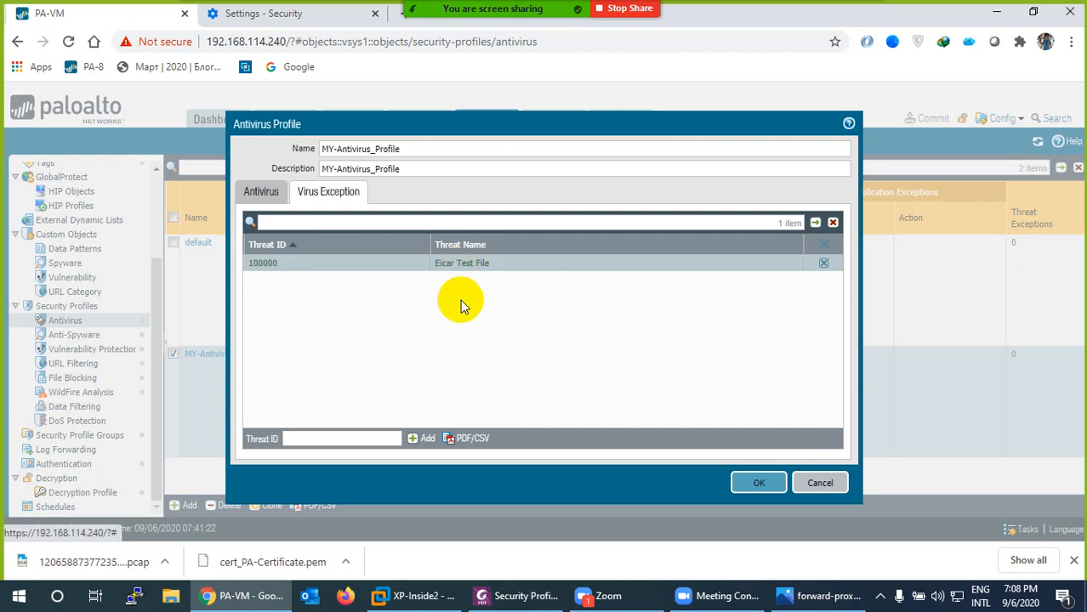
pyautogui.click(757, 484)
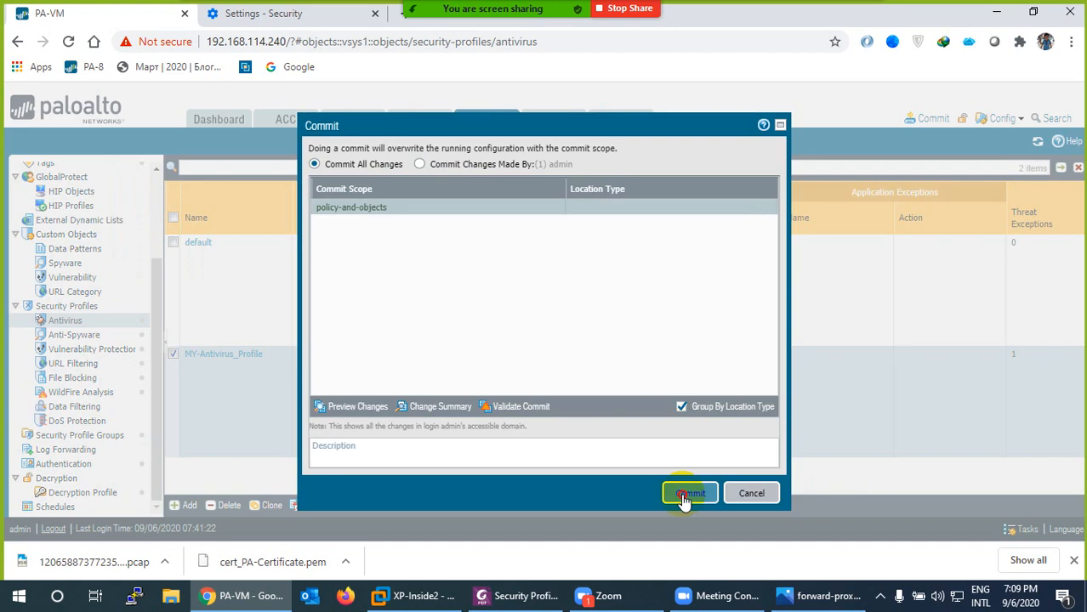
# Step: Commit all changes to the firewall, and go back to the EICAR download page in the XP-Inside2 virtual machine
pyautogui.click(687, 493)
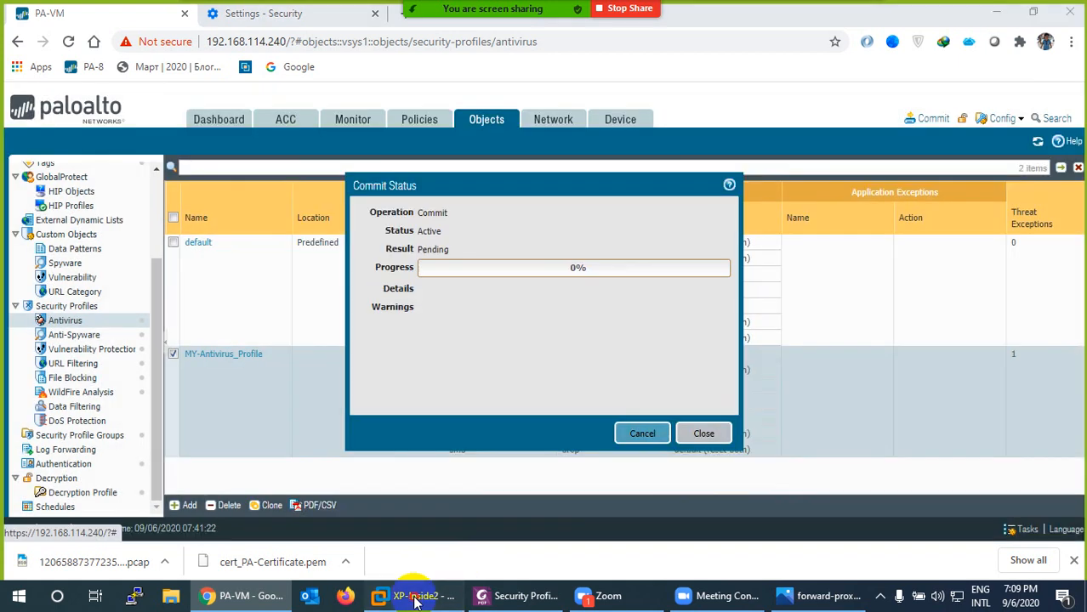
pyautogui.click(417, 595)
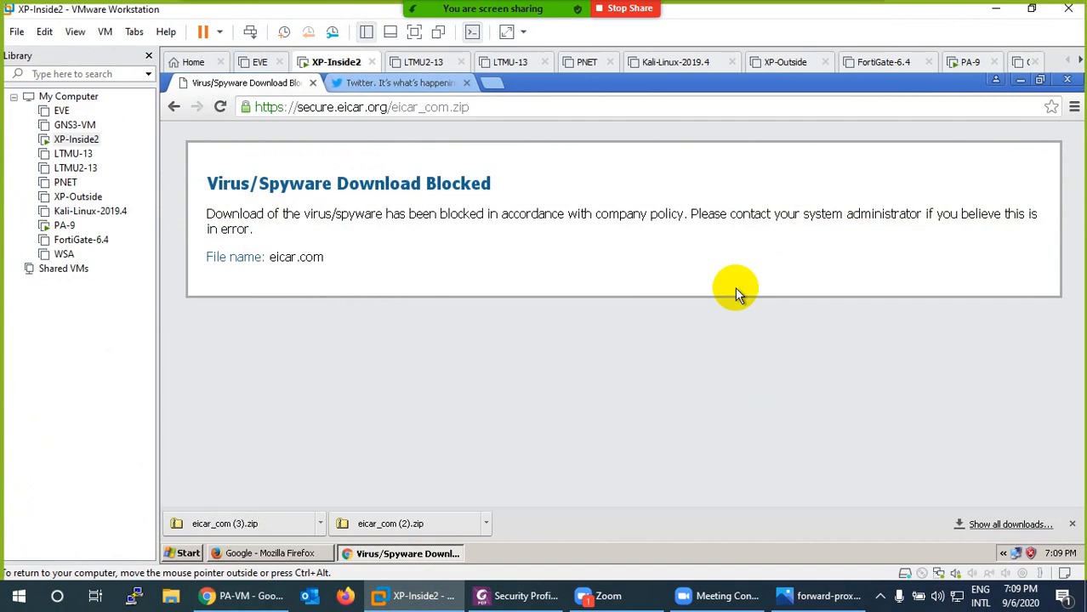
pyautogui.click(175, 108)
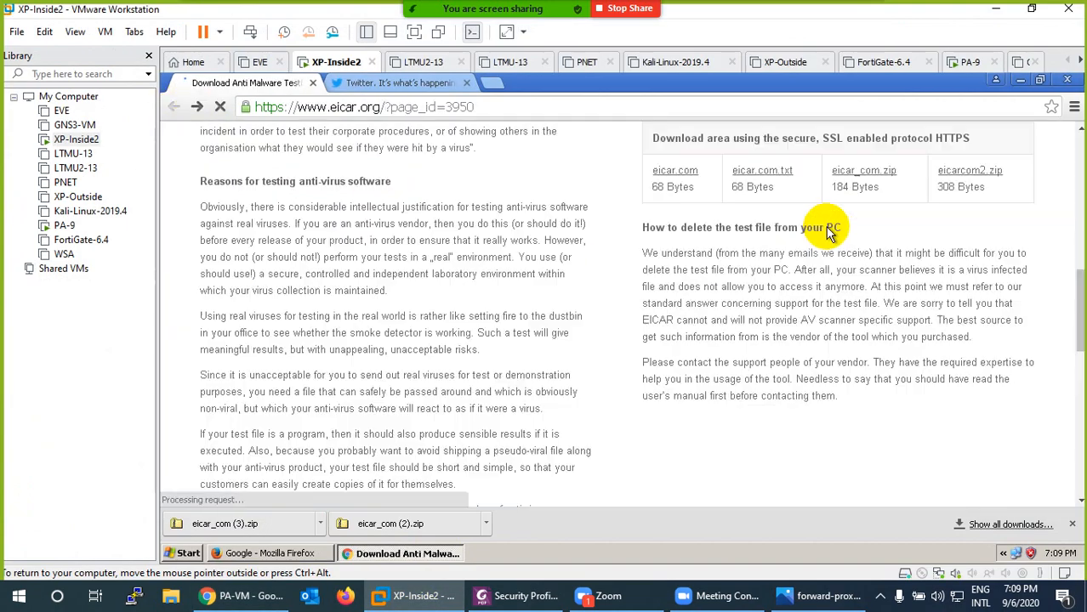
# Step: Return to the firewall, review the threat ID 100000 exception in MY-Antivirus_Profile, and leave the profile without saving
pyautogui.click(405, 596)
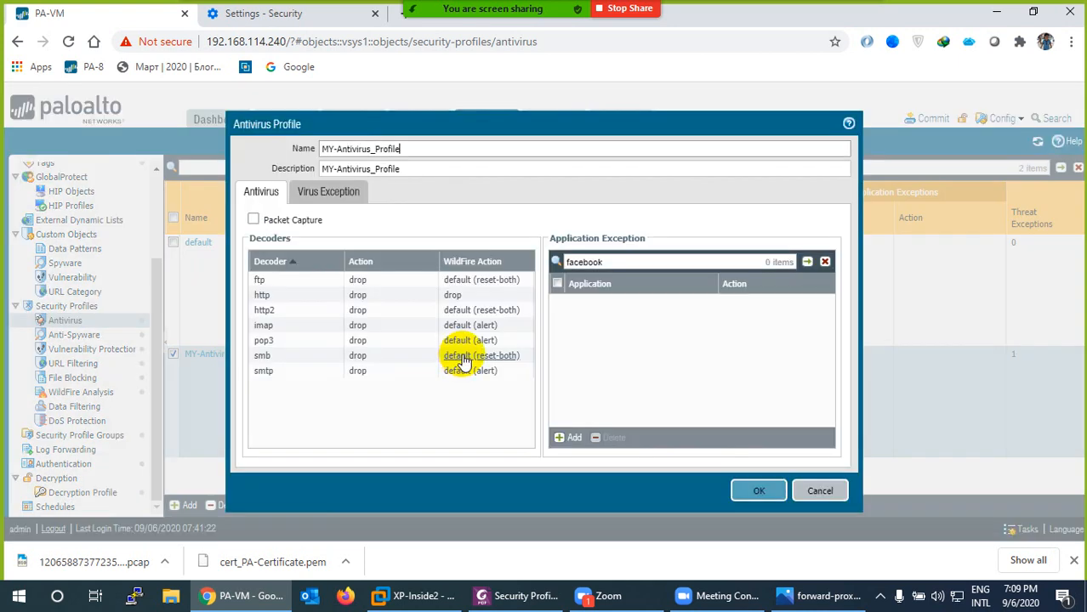
pyautogui.click(313, 192)
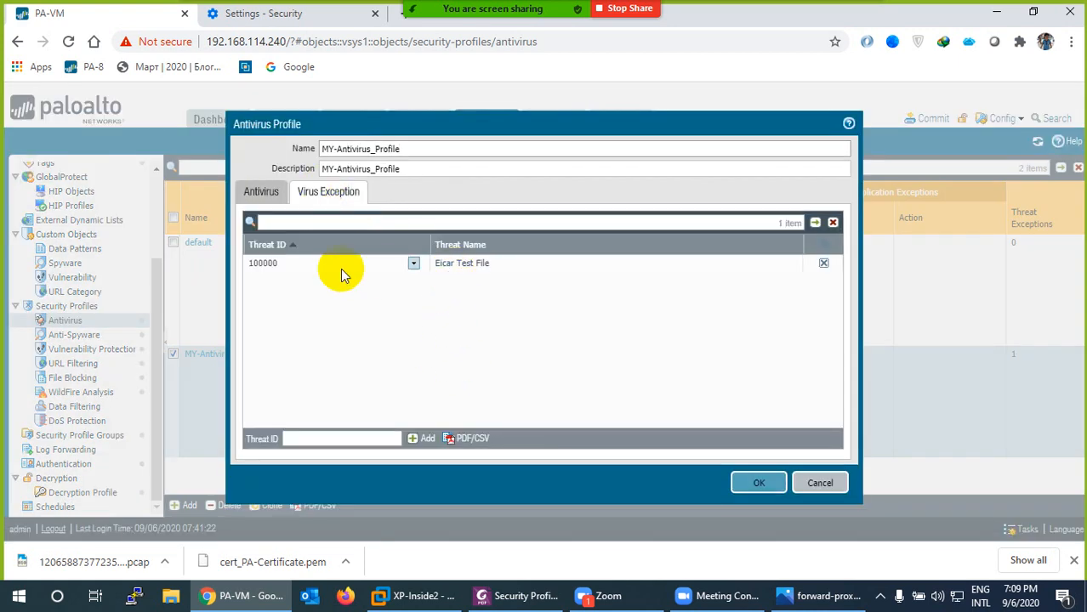
pyautogui.click(274, 265)
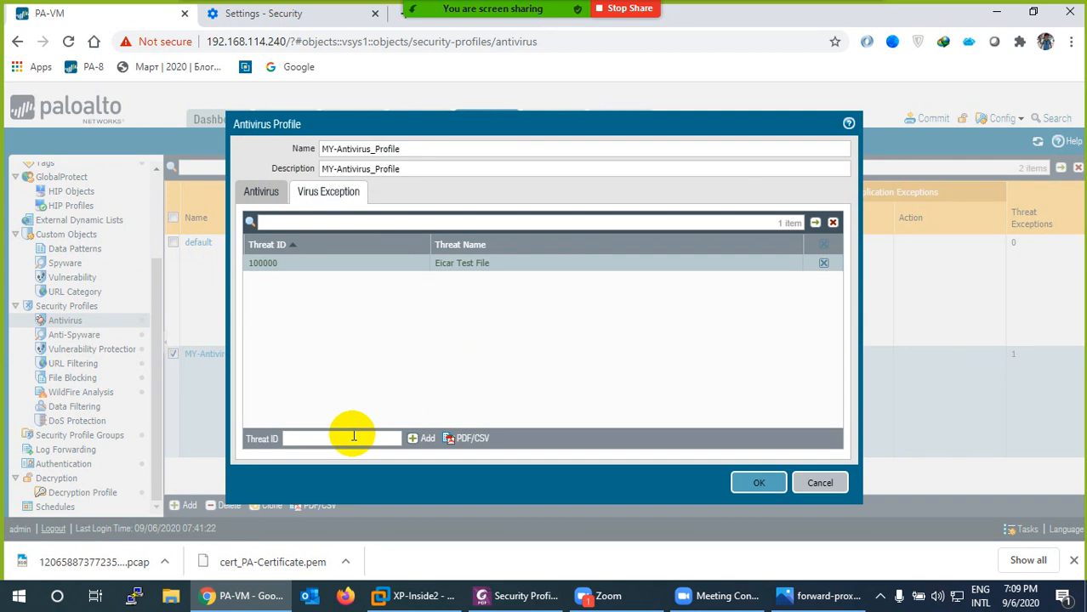
pyautogui.click(812, 482)
# Step: Open the details of the dropped Eicar Test File entry in the Threat log, follow its Threat Vault link, and close the sign-in page
pyautogui.click(352, 119)
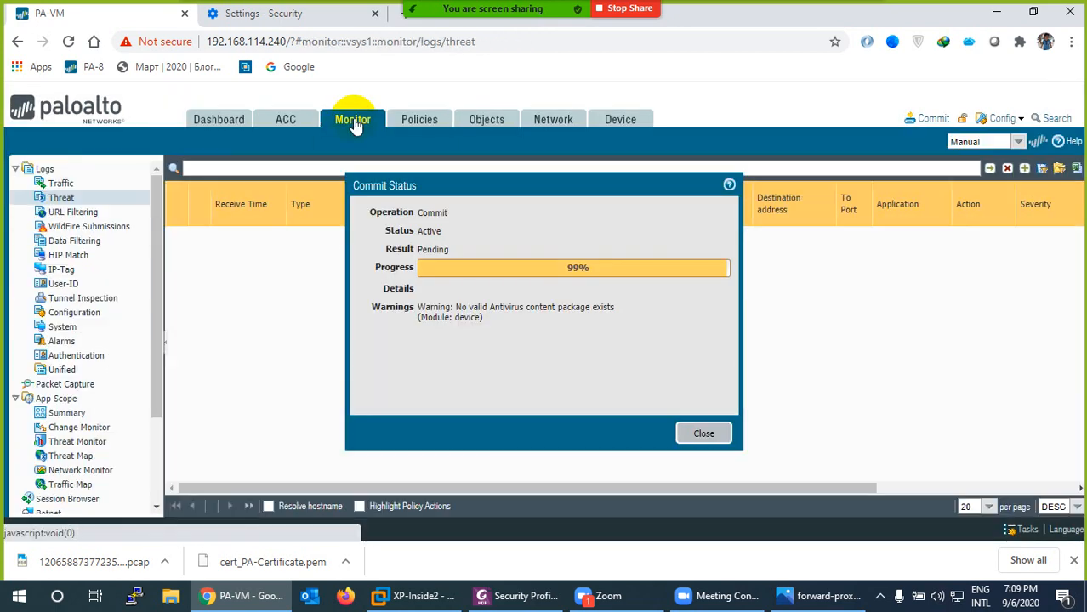
pyautogui.click(697, 432)
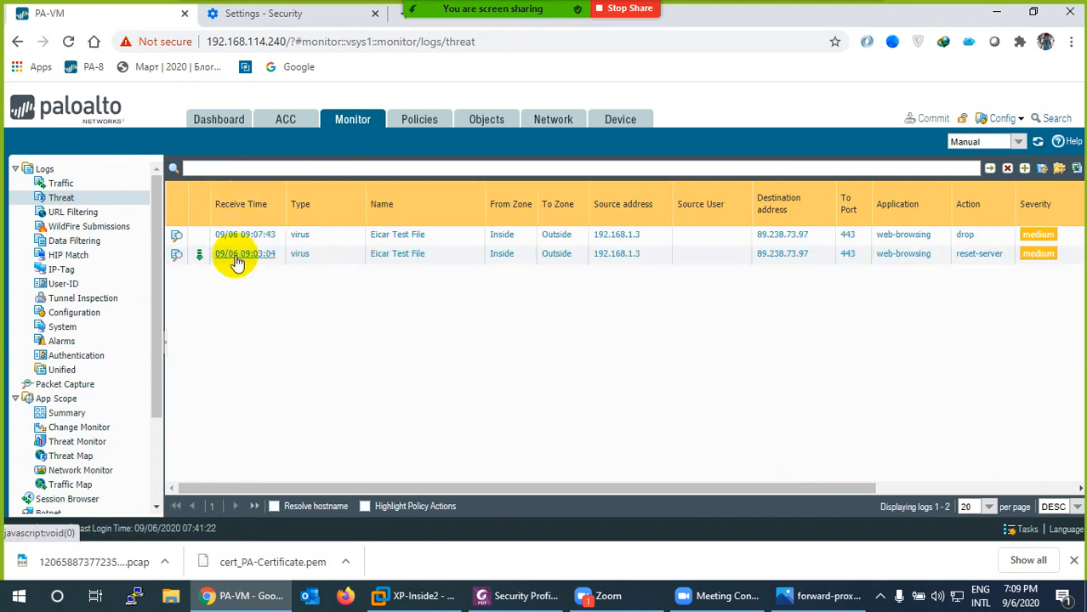
pyautogui.click(192, 234)
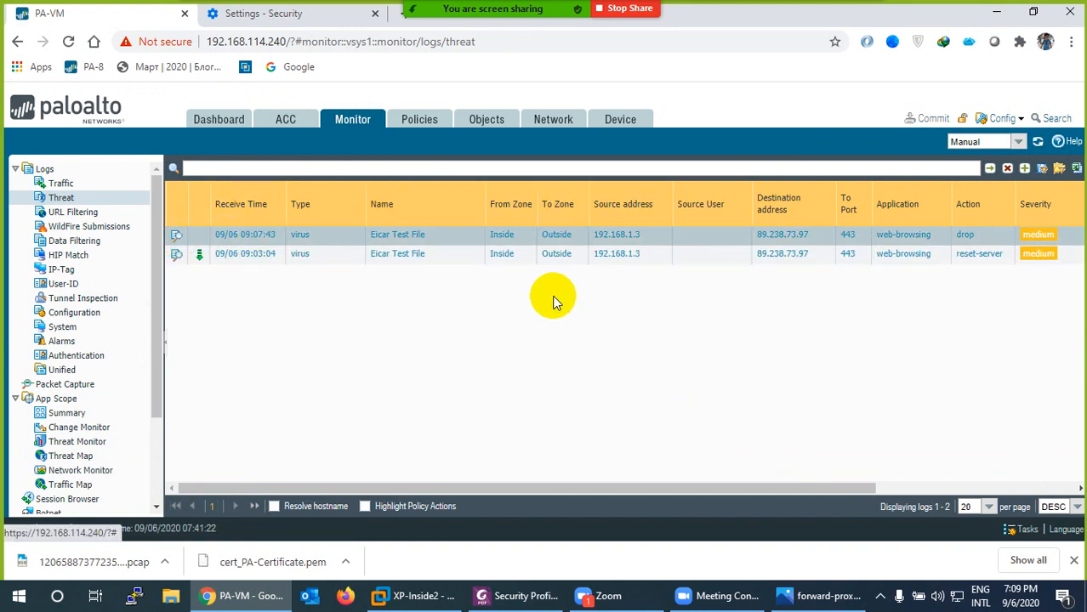
pyautogui.scroll(-3, 566, 289)
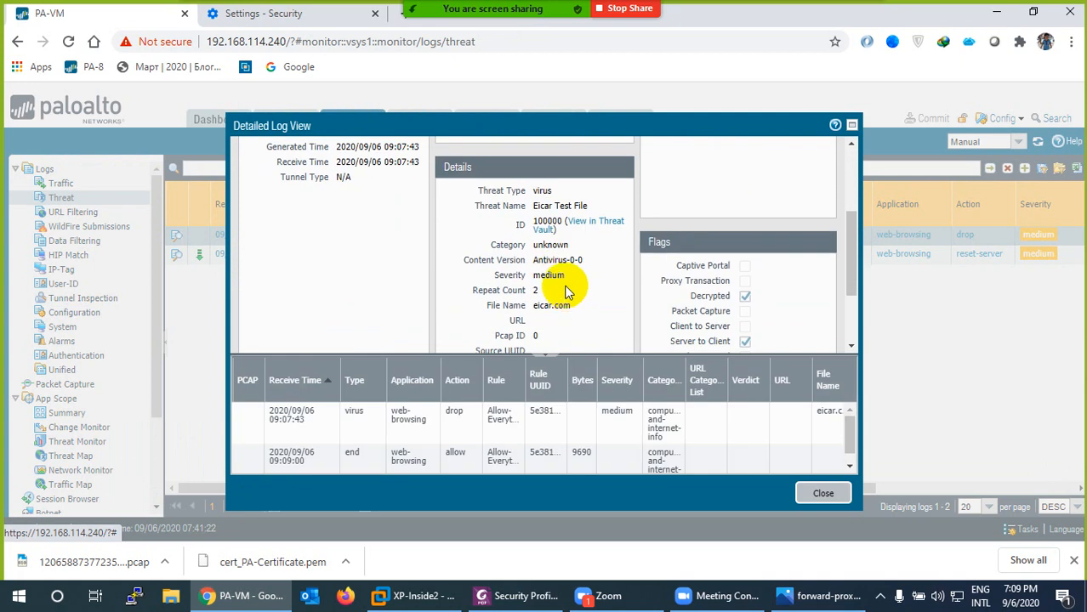
pyautogui.click(581, 222)
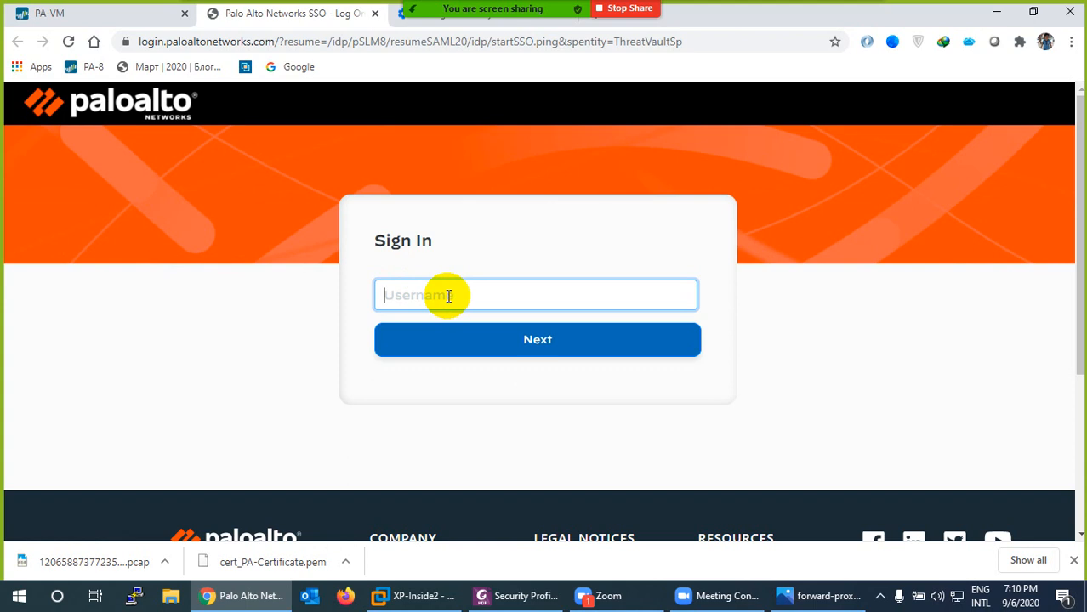
pyautogui.click(375, 14)
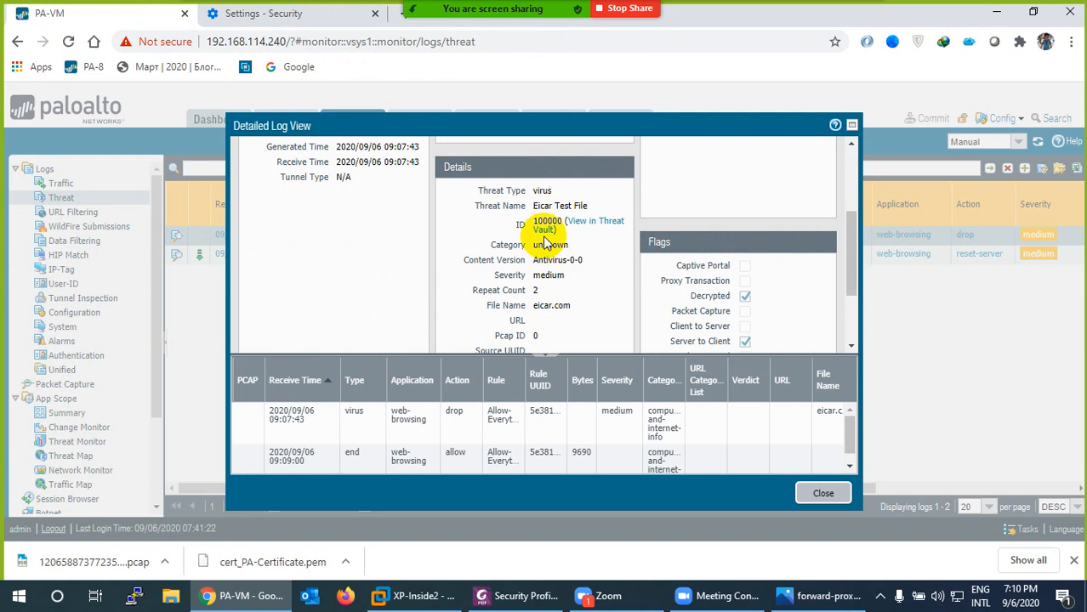
# Step: Close the threat log details and download eicar_com.zip over HTTPS from the EICAR page in the XP-Inside2 virtual machine
pyautogui.click(823, 494)
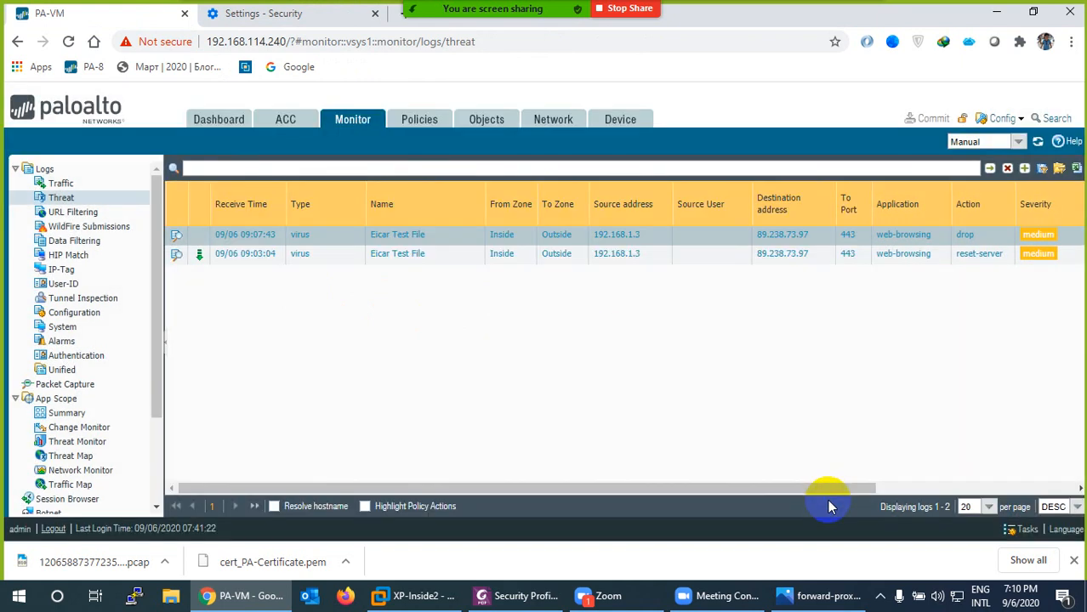
pyautogui.click(1075, 561)
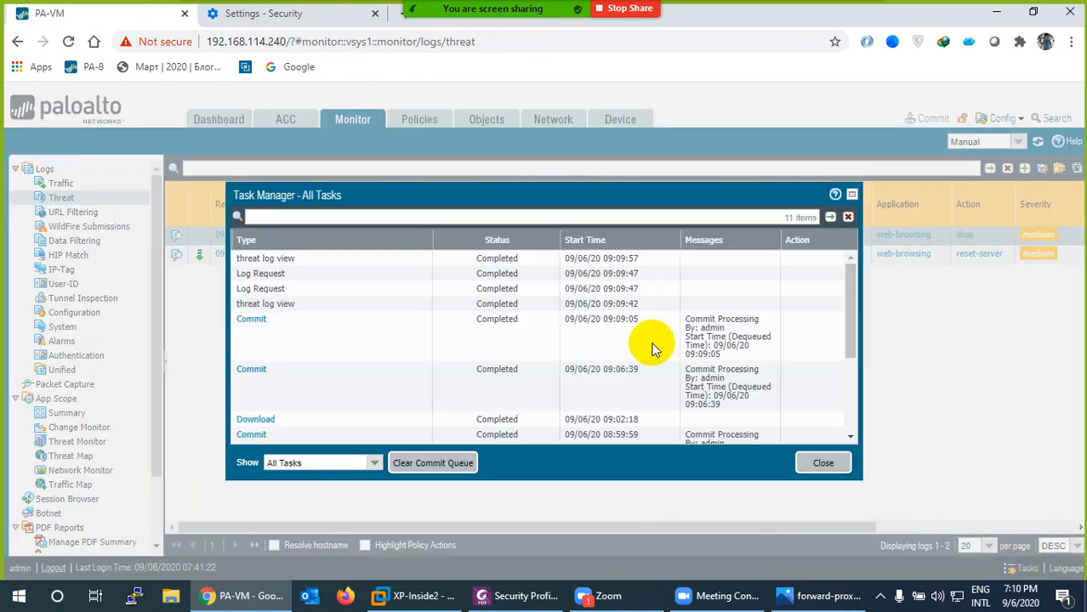
pyautogui.click(417, 595)
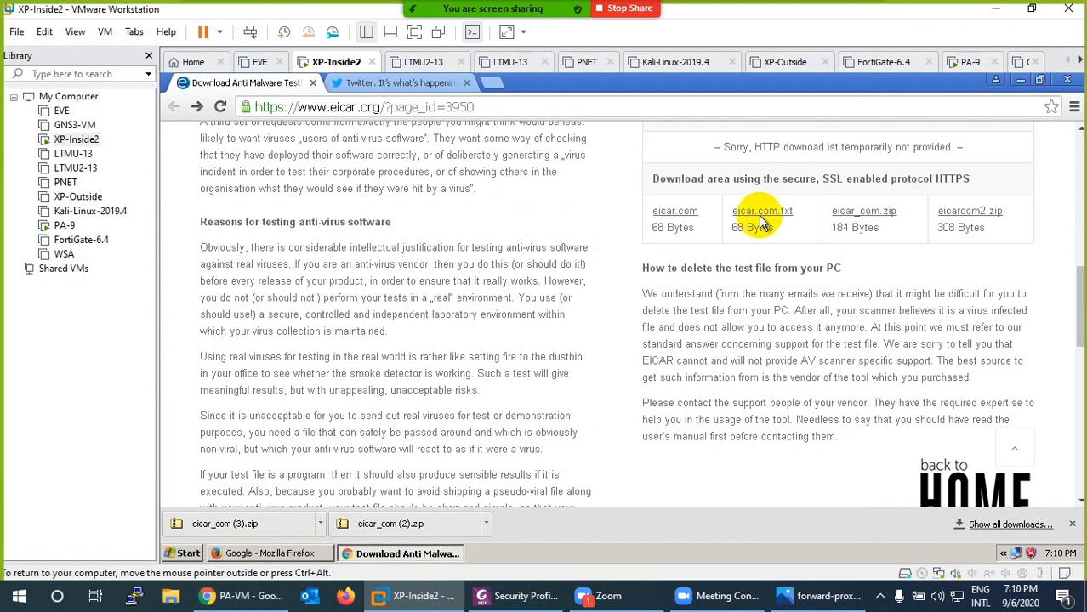
pyautogui.click(850, 213)
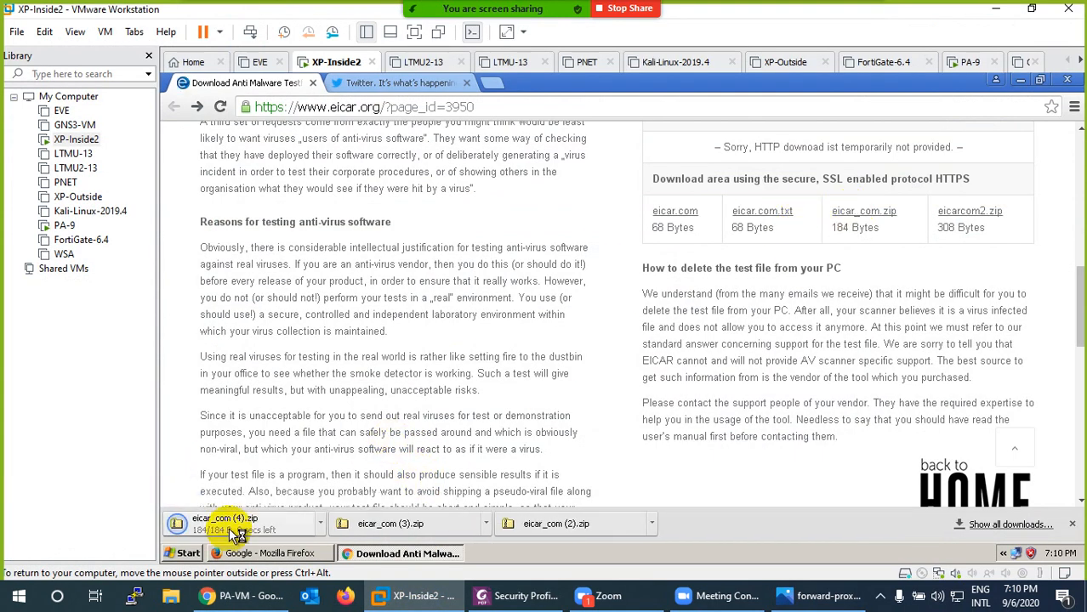
# Step: Return to the firewall, close the Task Manager, and remove the threat ID 100000 virus exception from MY-Antivirus_Profile, saving the profile
pyautogui.click(246, 595)
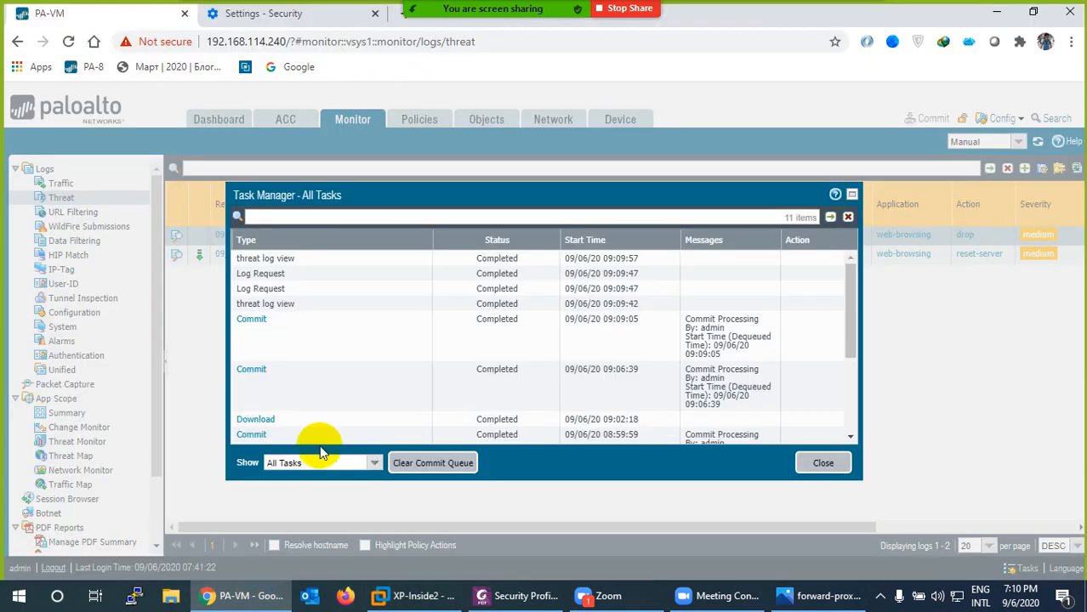
pyautogui.click(822, 463)
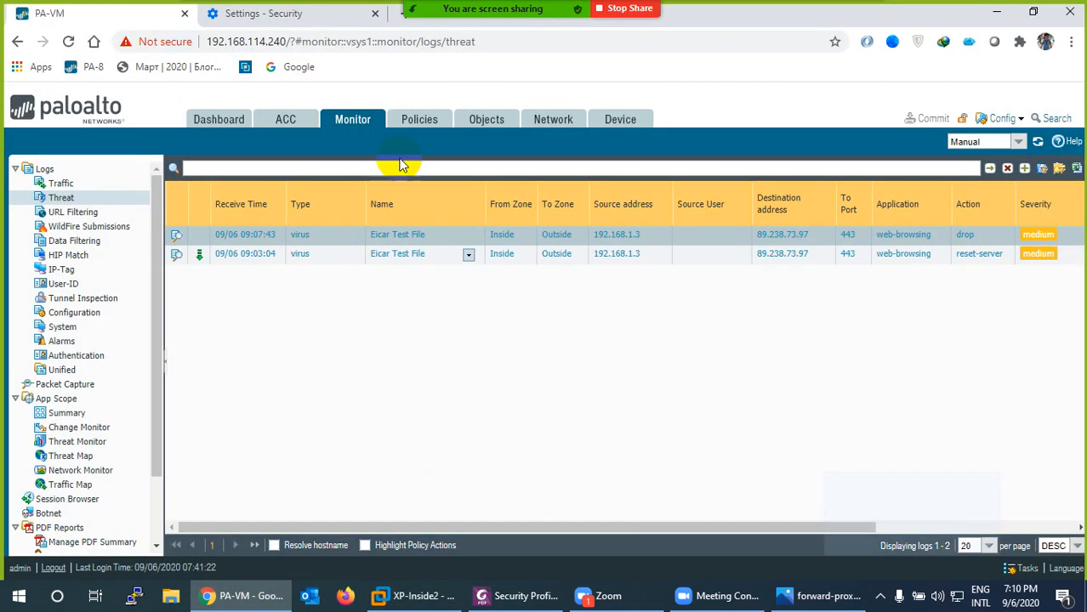
pyautogui.click(501, 124)
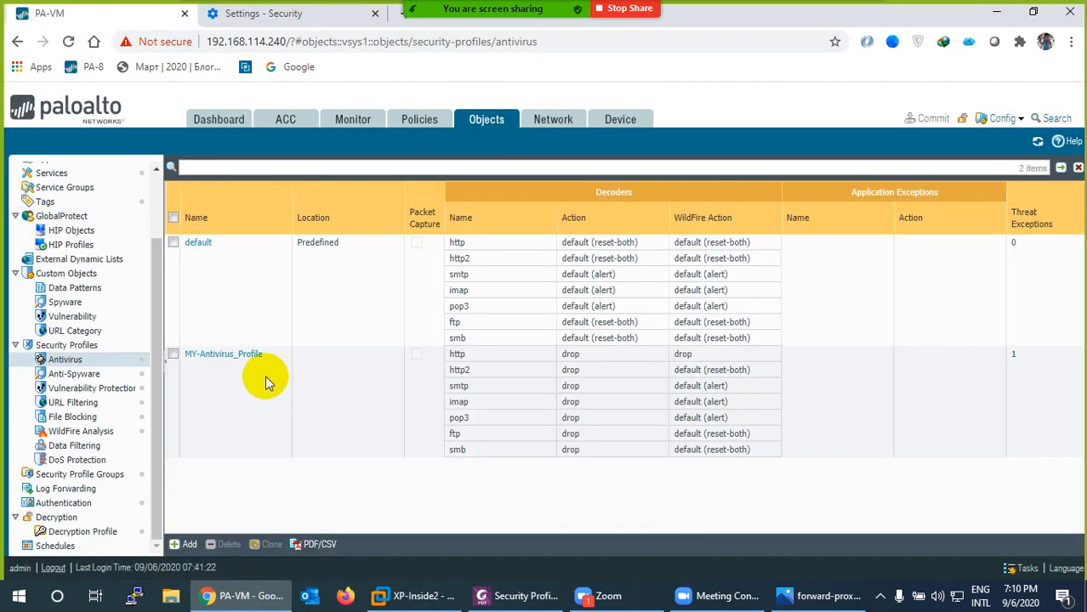
pyautogui.click(227, 355)
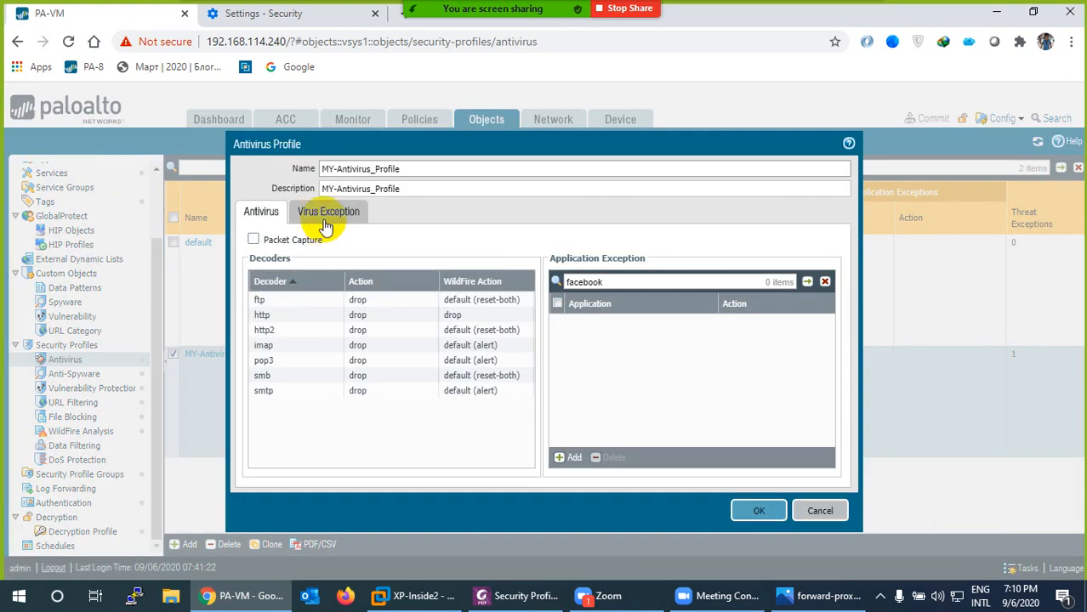
pyautogui.click(325, 213)
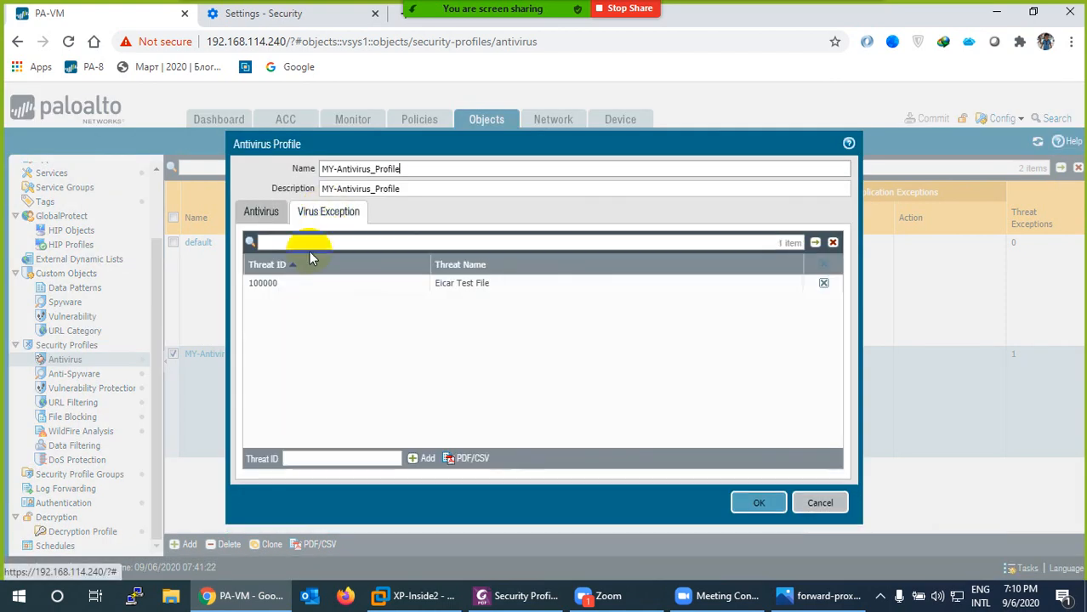
pyautogui.click(260, 284)
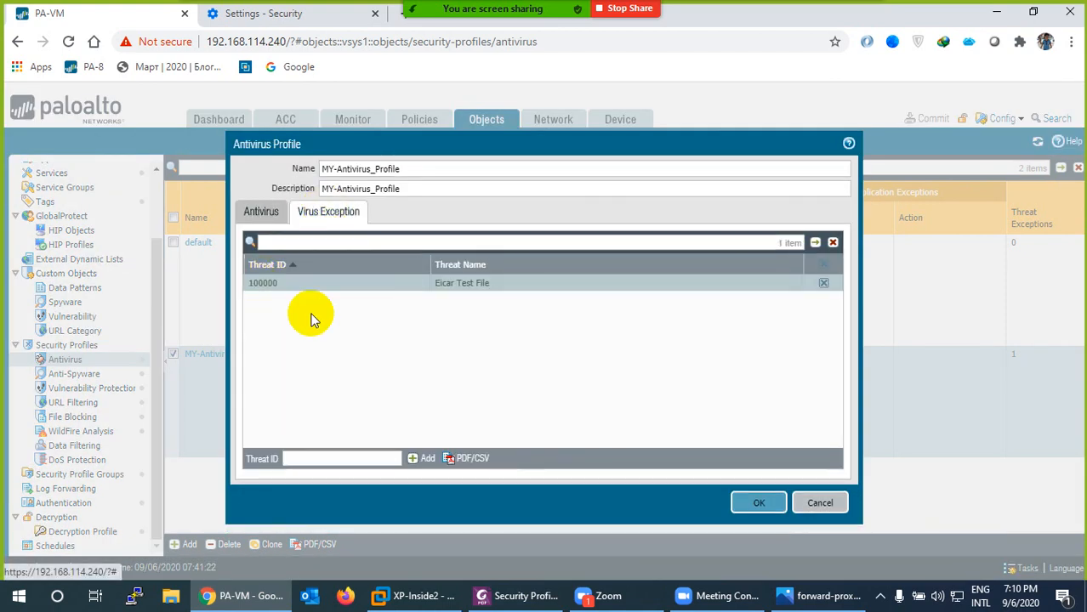
pyautogui.click(823, 283)
pyautogui.click(759, 502)
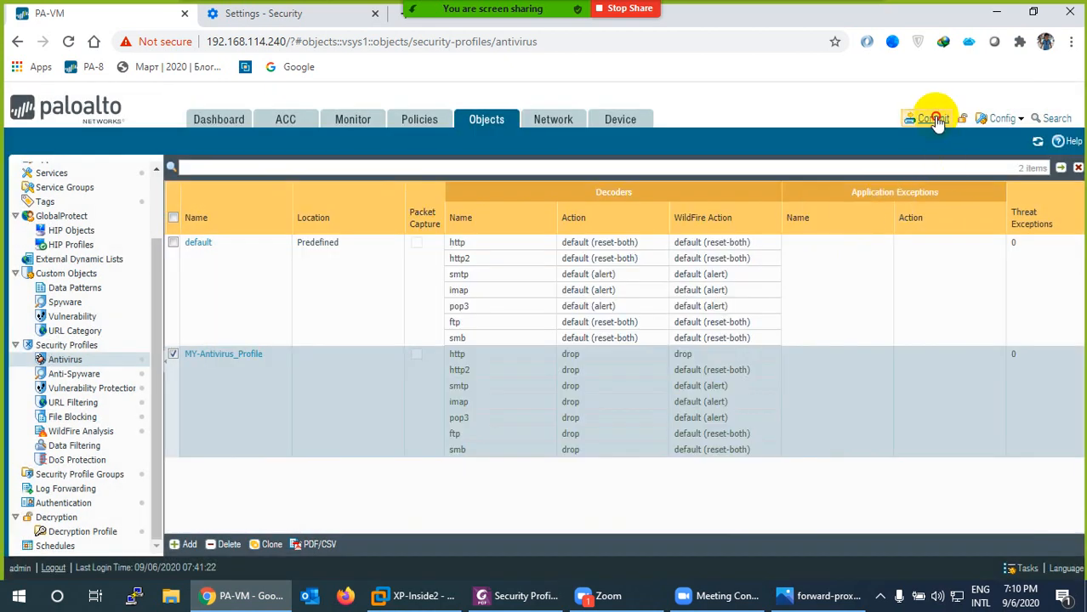
# Step: Commit all changes to the firewall and close the commit status
pyautogui.click(936, 119)
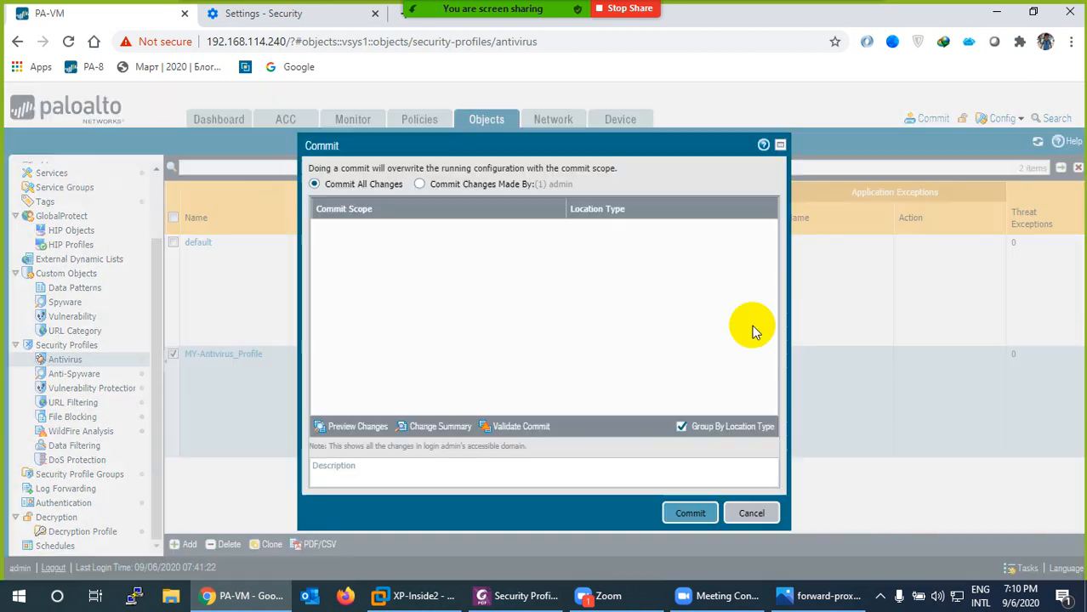
pyautogui.click(683, 512)
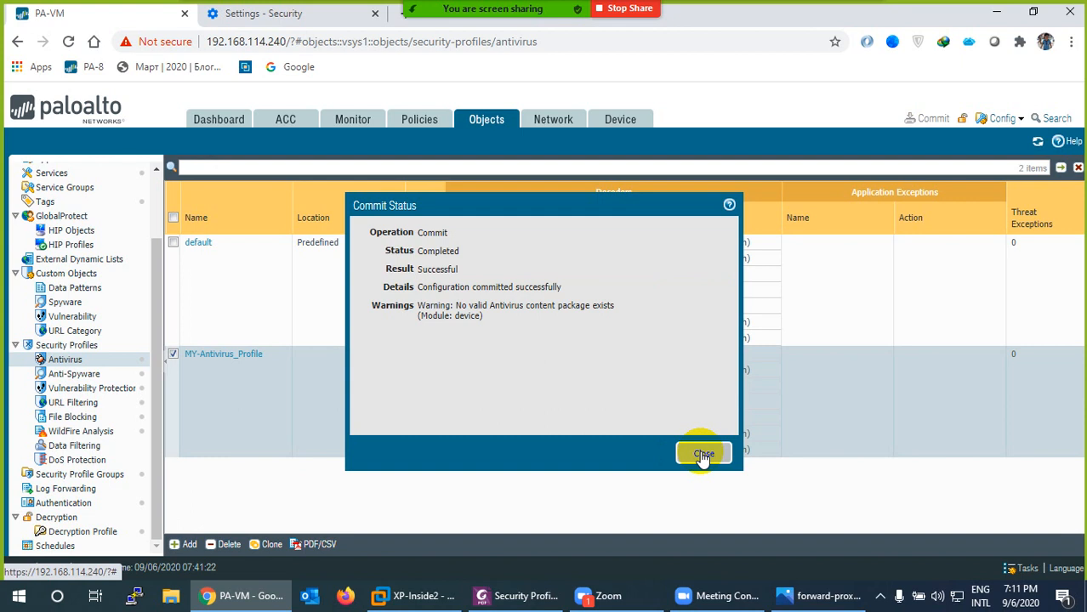
pyautogui.click(702, 456)
# Step: Retest the eicar_com.zip download in the XP-Inside2 virtual machine with the exception removed, and return to the firewall
pyautogui.click(449, 595)
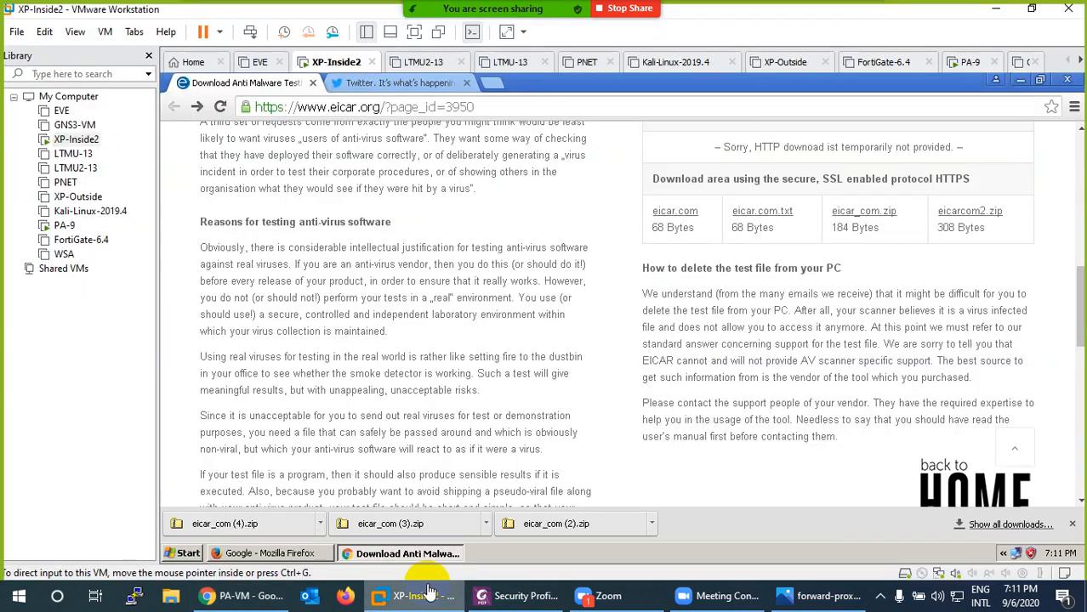
pyautogui.click(859, 213)
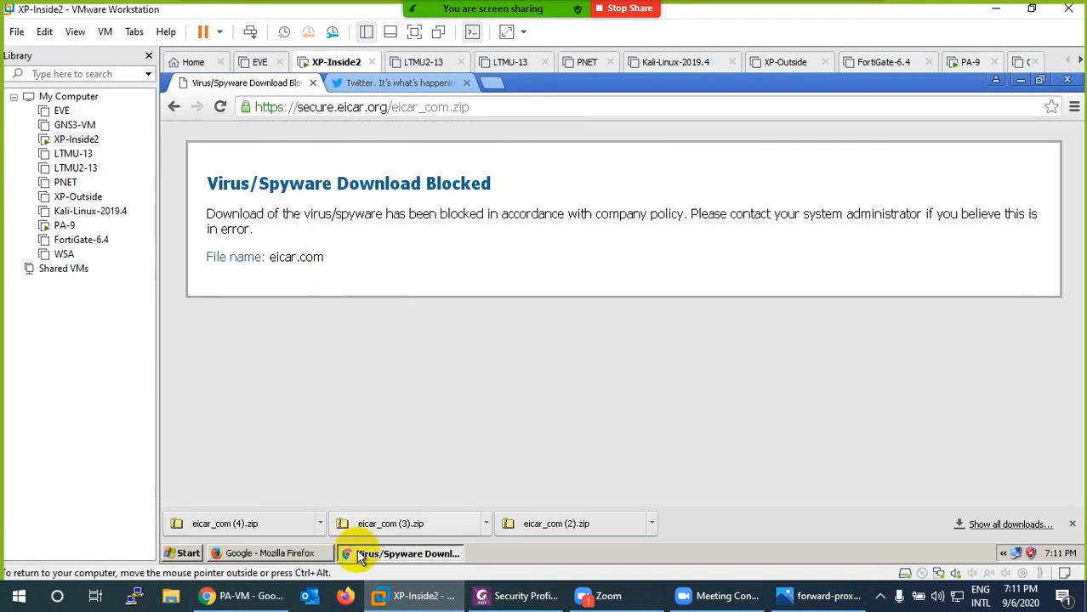
pyautogui.click(390, 598)
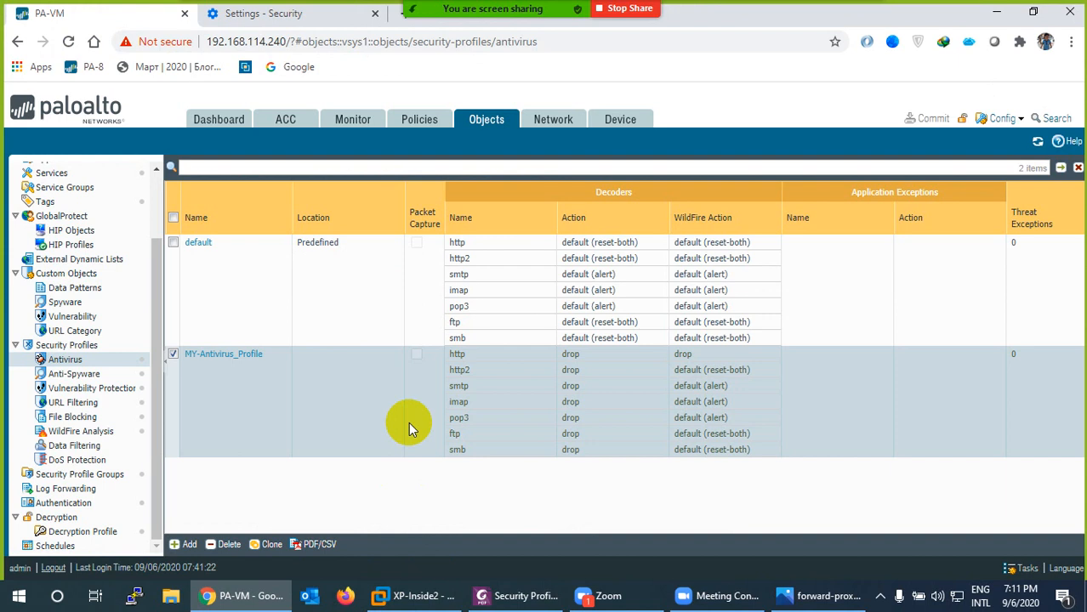
pyautogui.click(880, 596)
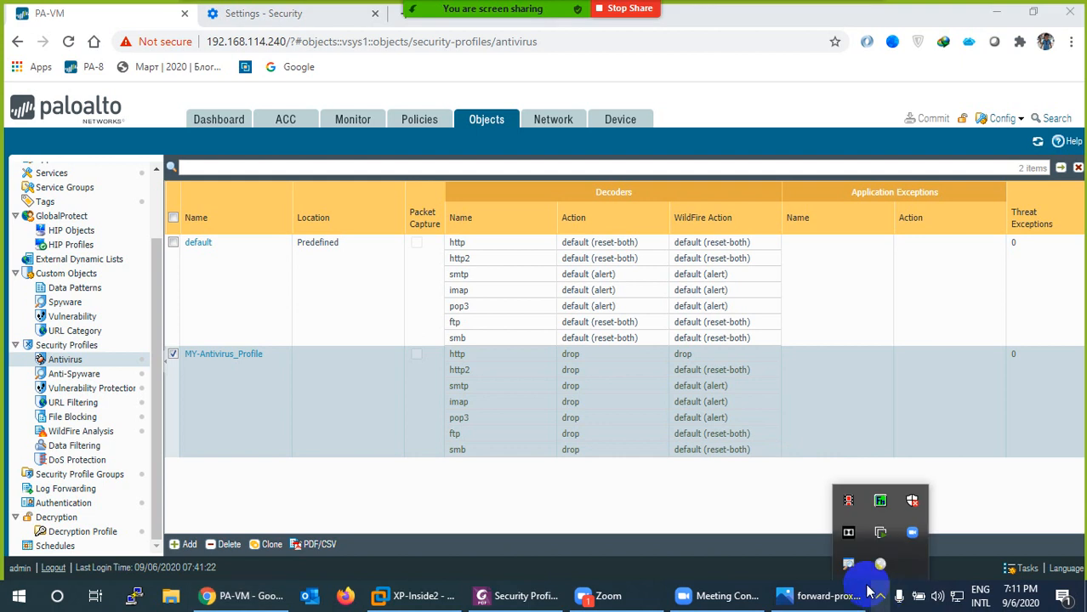